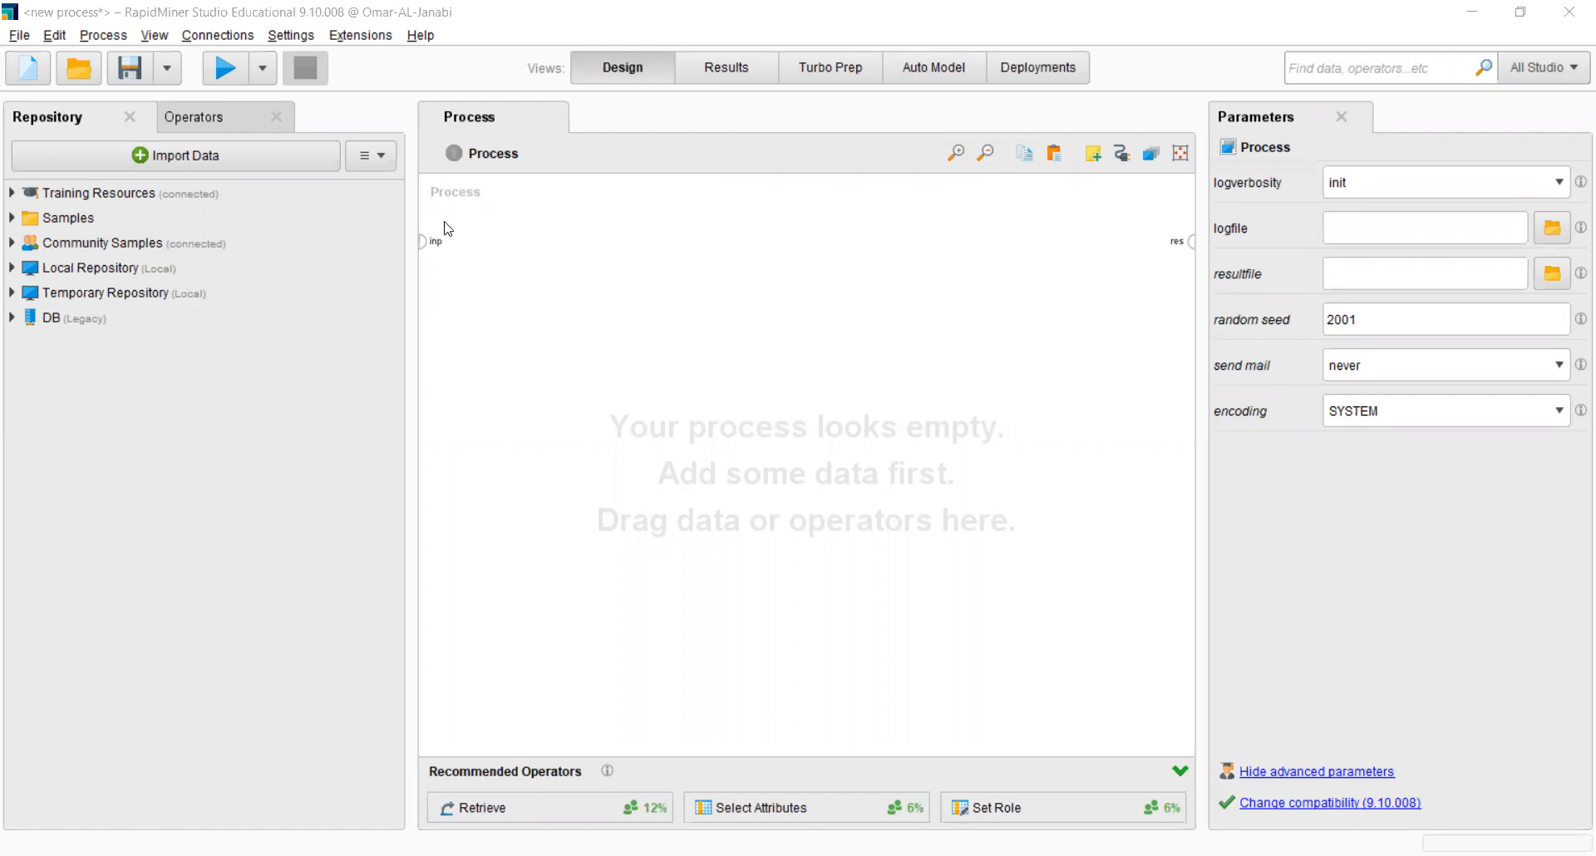
- Start a new Blank Process from the New Process Welcome dialog
left_click(20, 75)
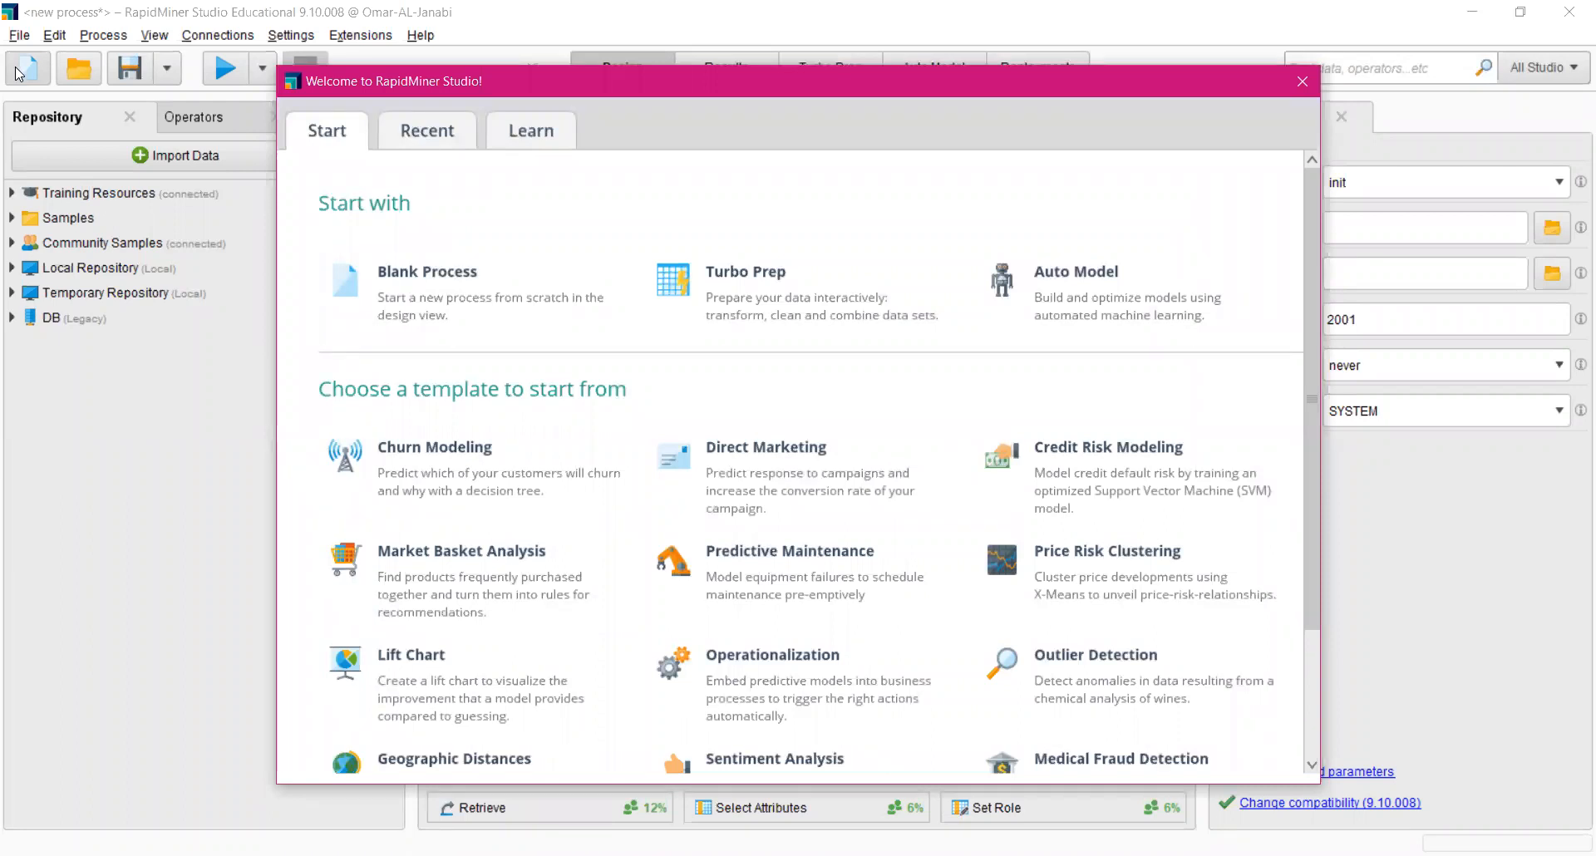
left_click(375, 306)
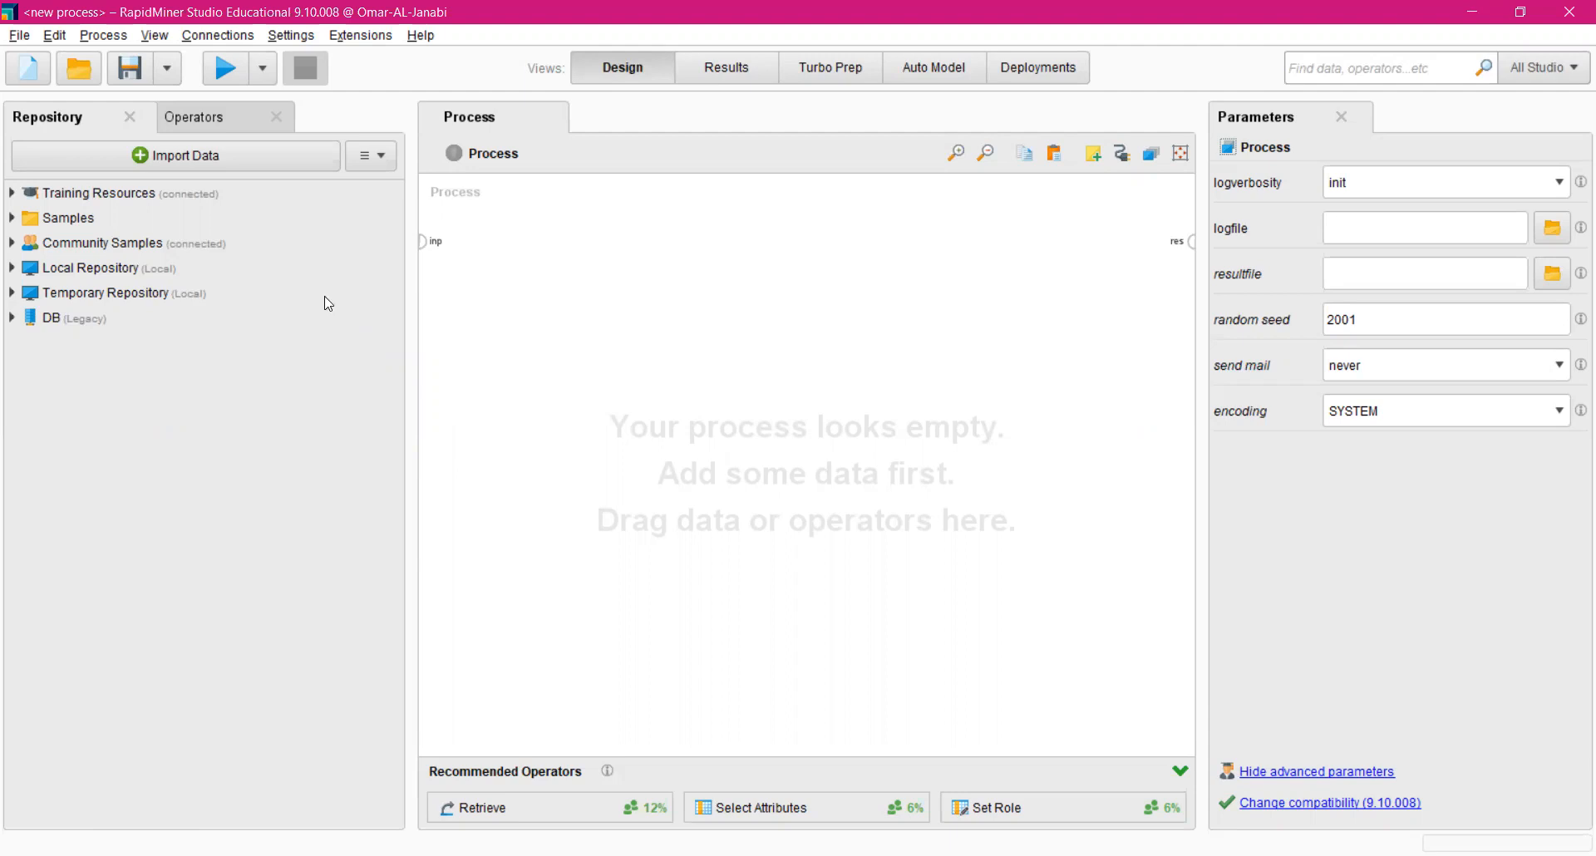
- Create a new local repository with alias USM in the default location
left_click(371, 159)
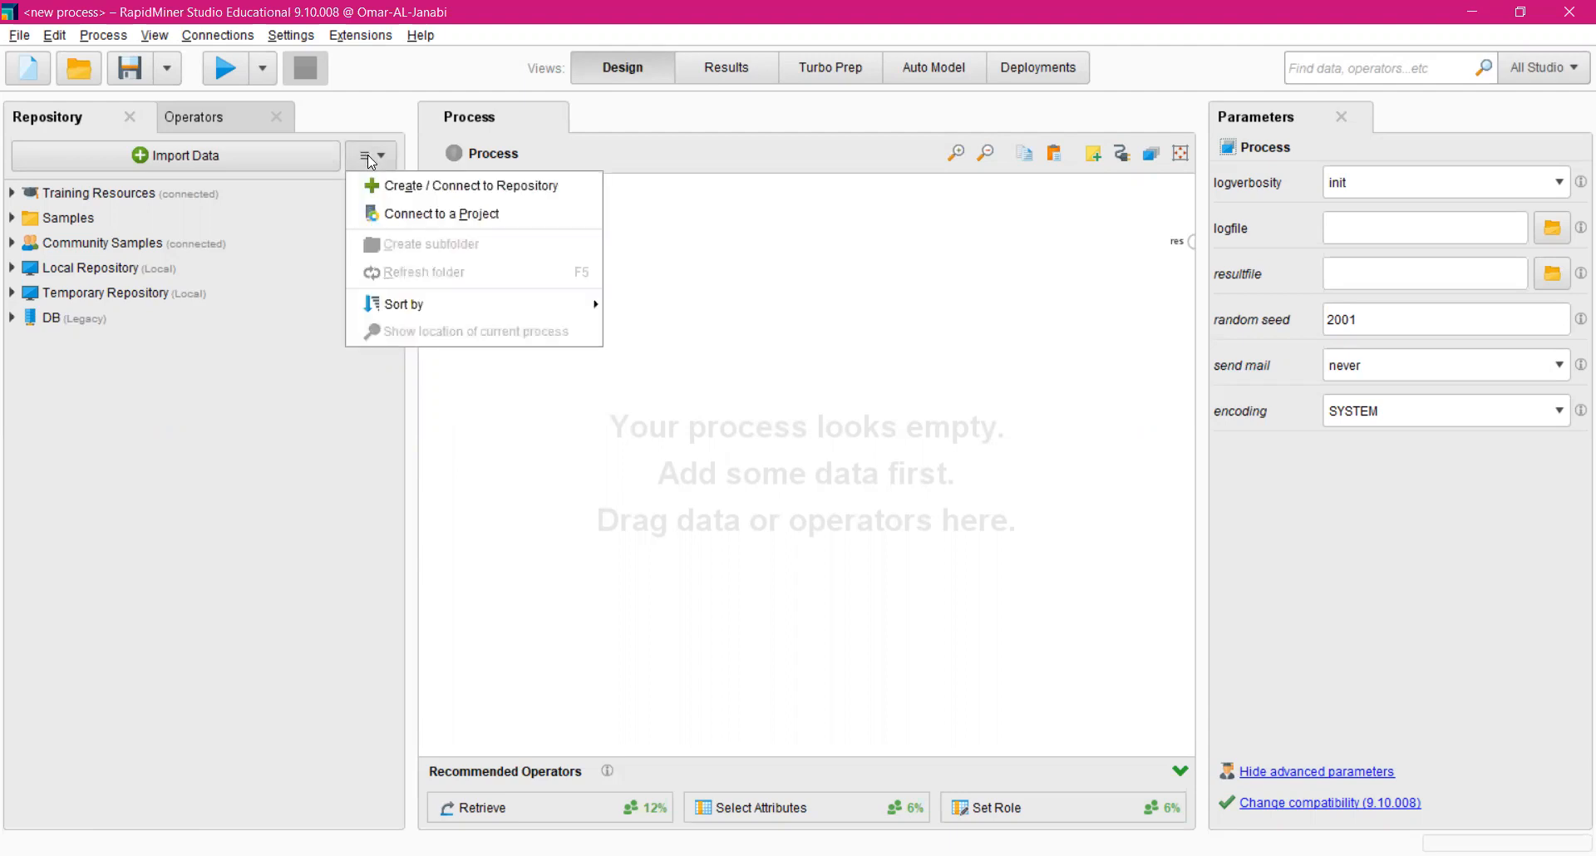
left_click(404, 186)
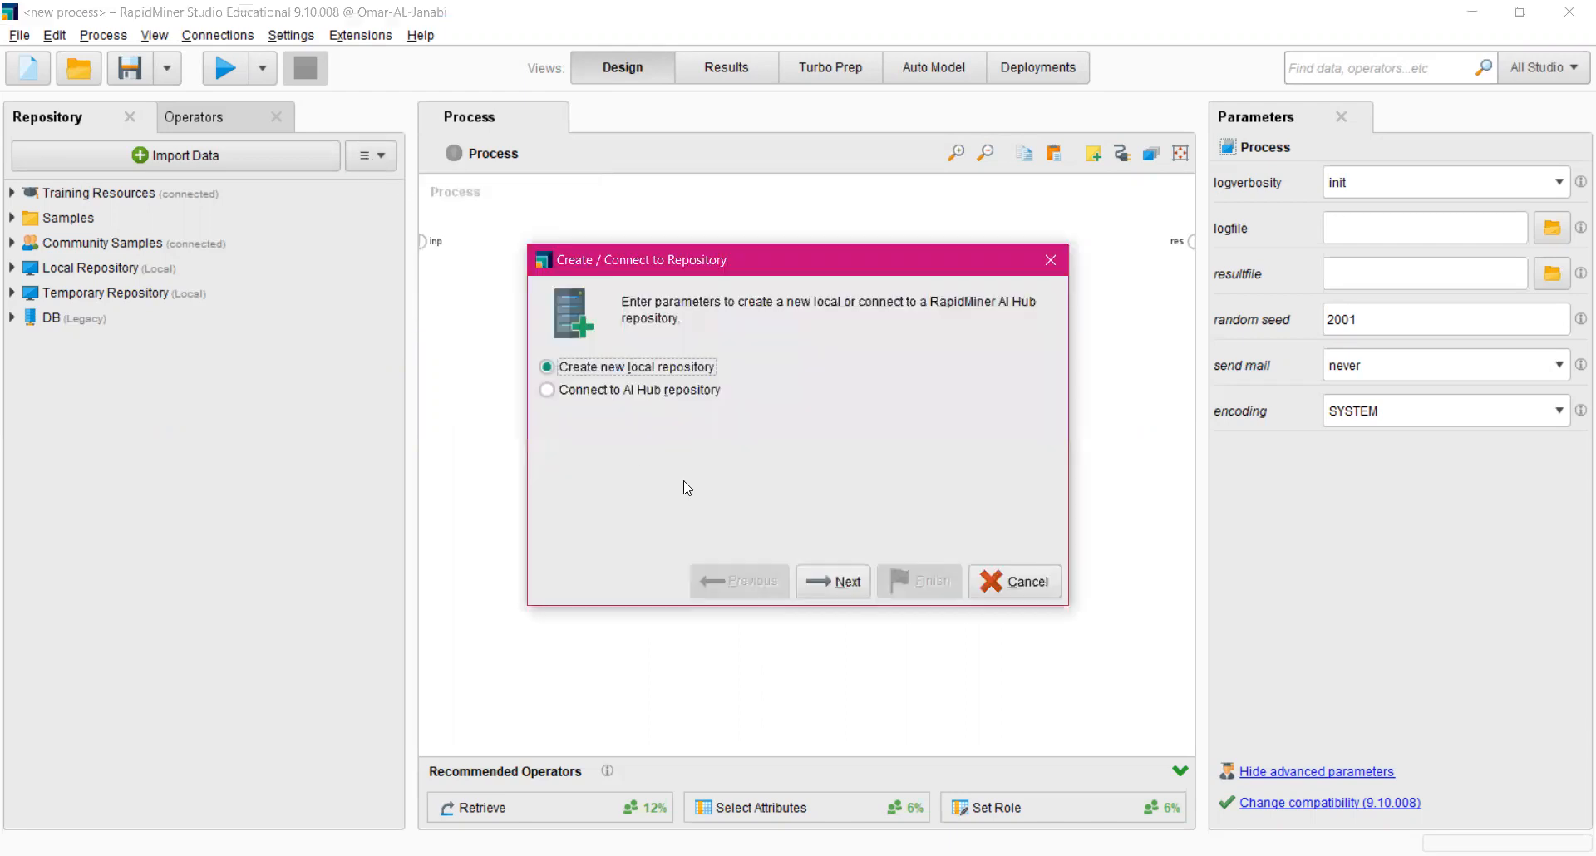
left_click(825, 582)
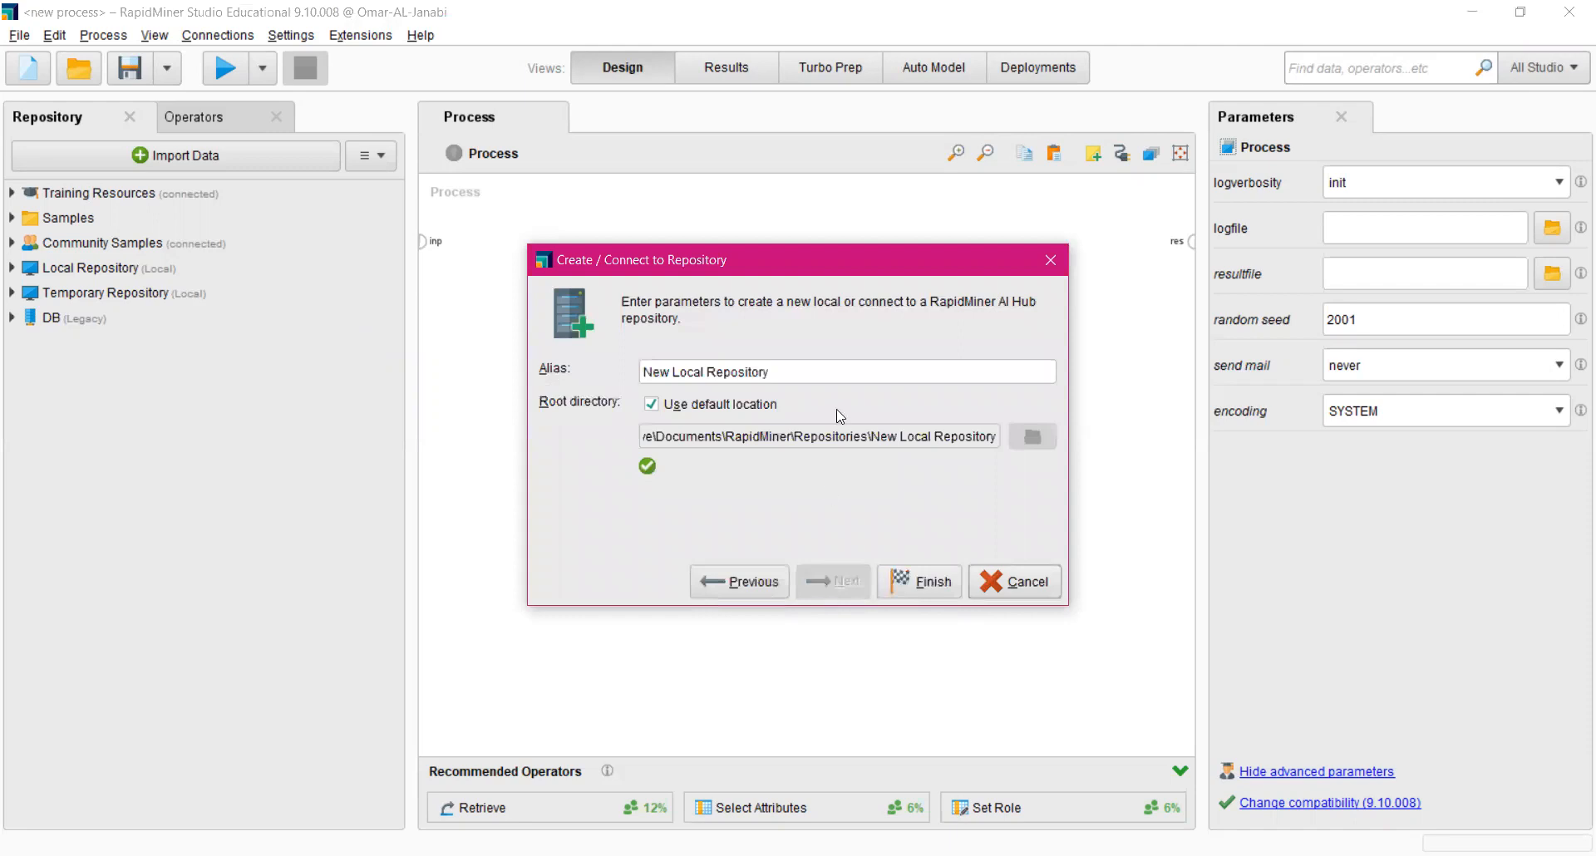
double_click(803, 375)
key("BackSpace")
key("BackSpace")
key("BackSpace")
key("BackSpace")
key("BackSpace")
key("BackSpace")
key("BackSpace")
key("BackSpace")
key("BackSpace")
key("BackSpace")
key("BackSpace")
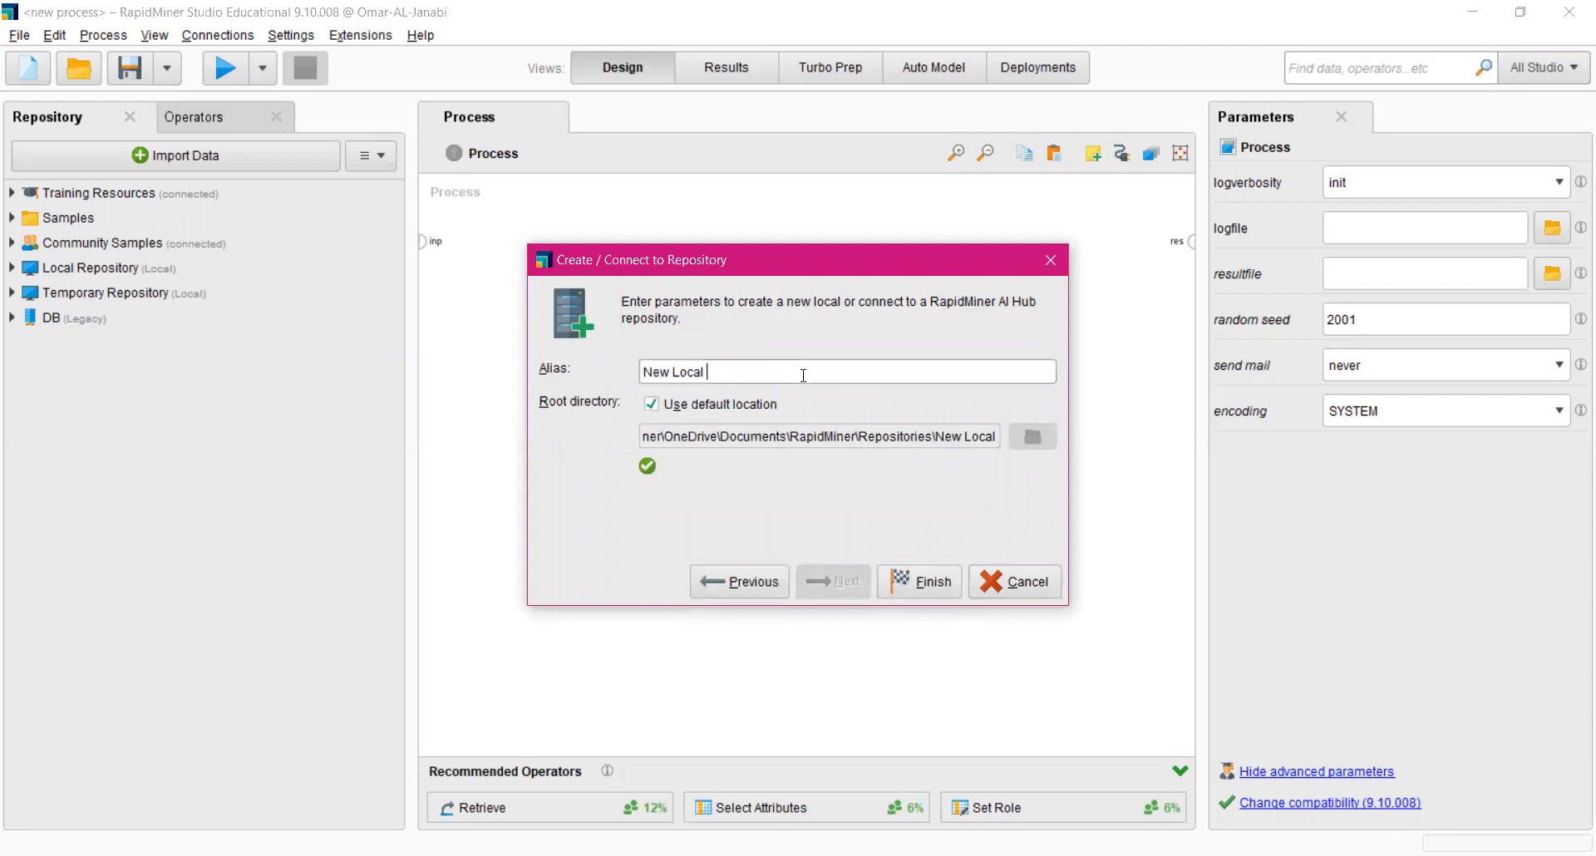
type("USM")
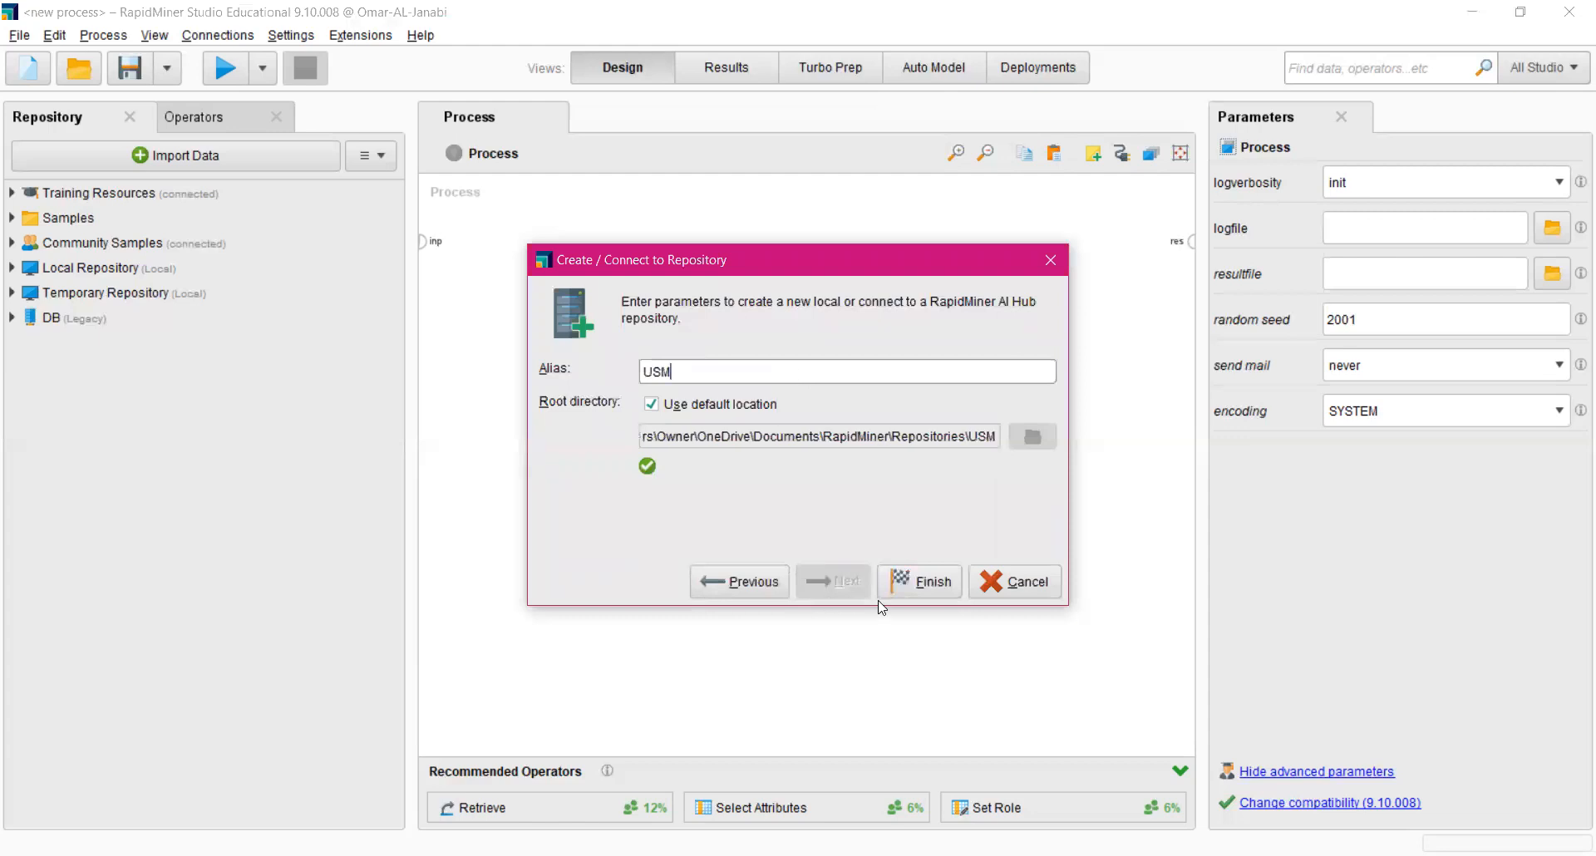
left_click(926, 588)
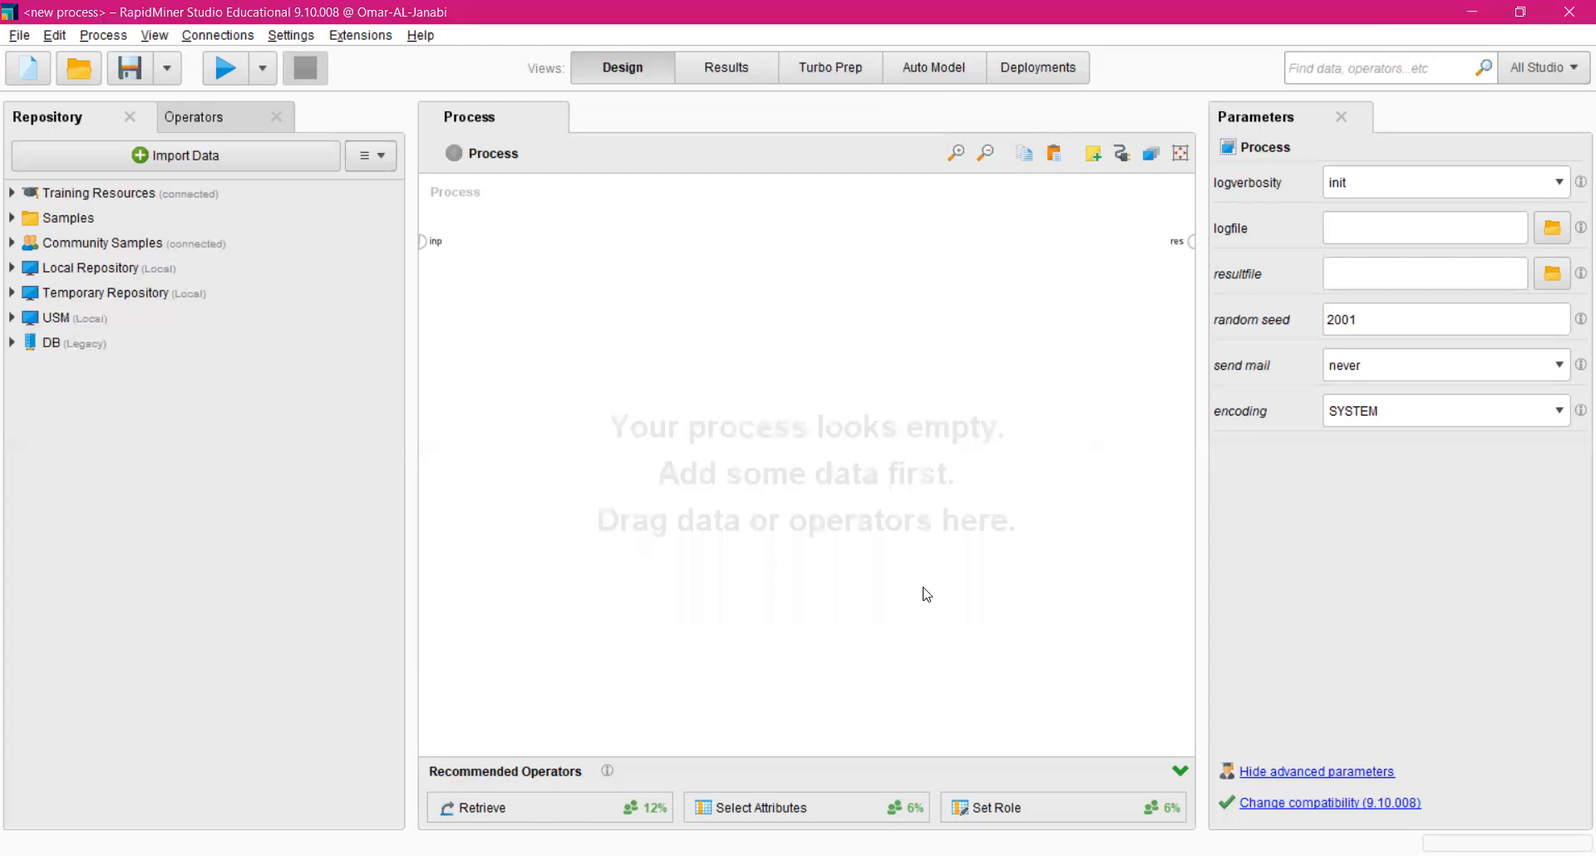
- Delete the existing Process and USM Data folders from the USM repository
left_click(14, 319)
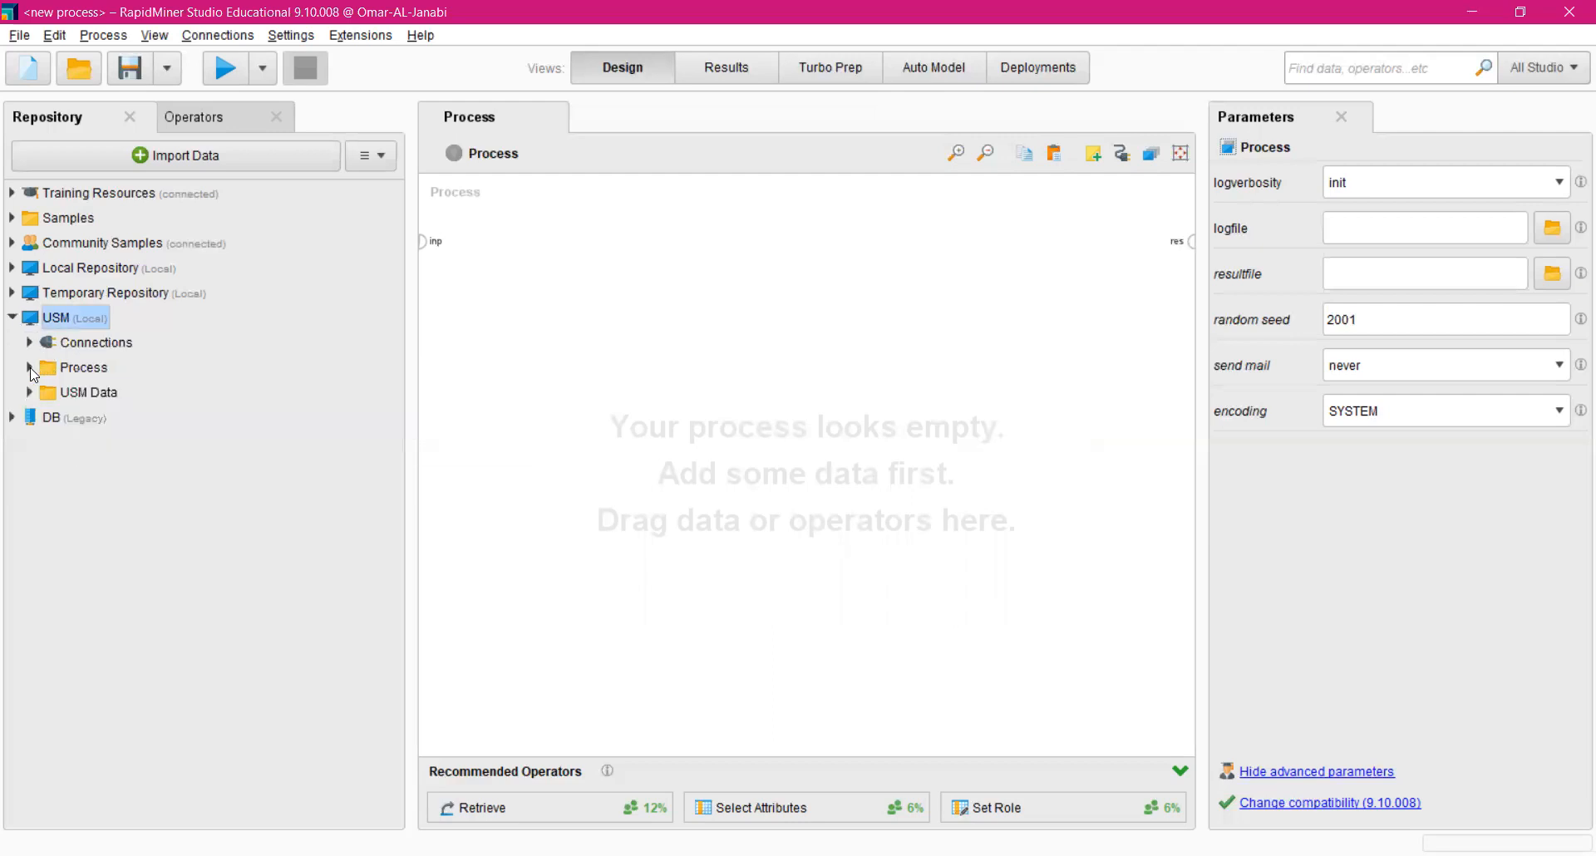
right_click(59, 371)
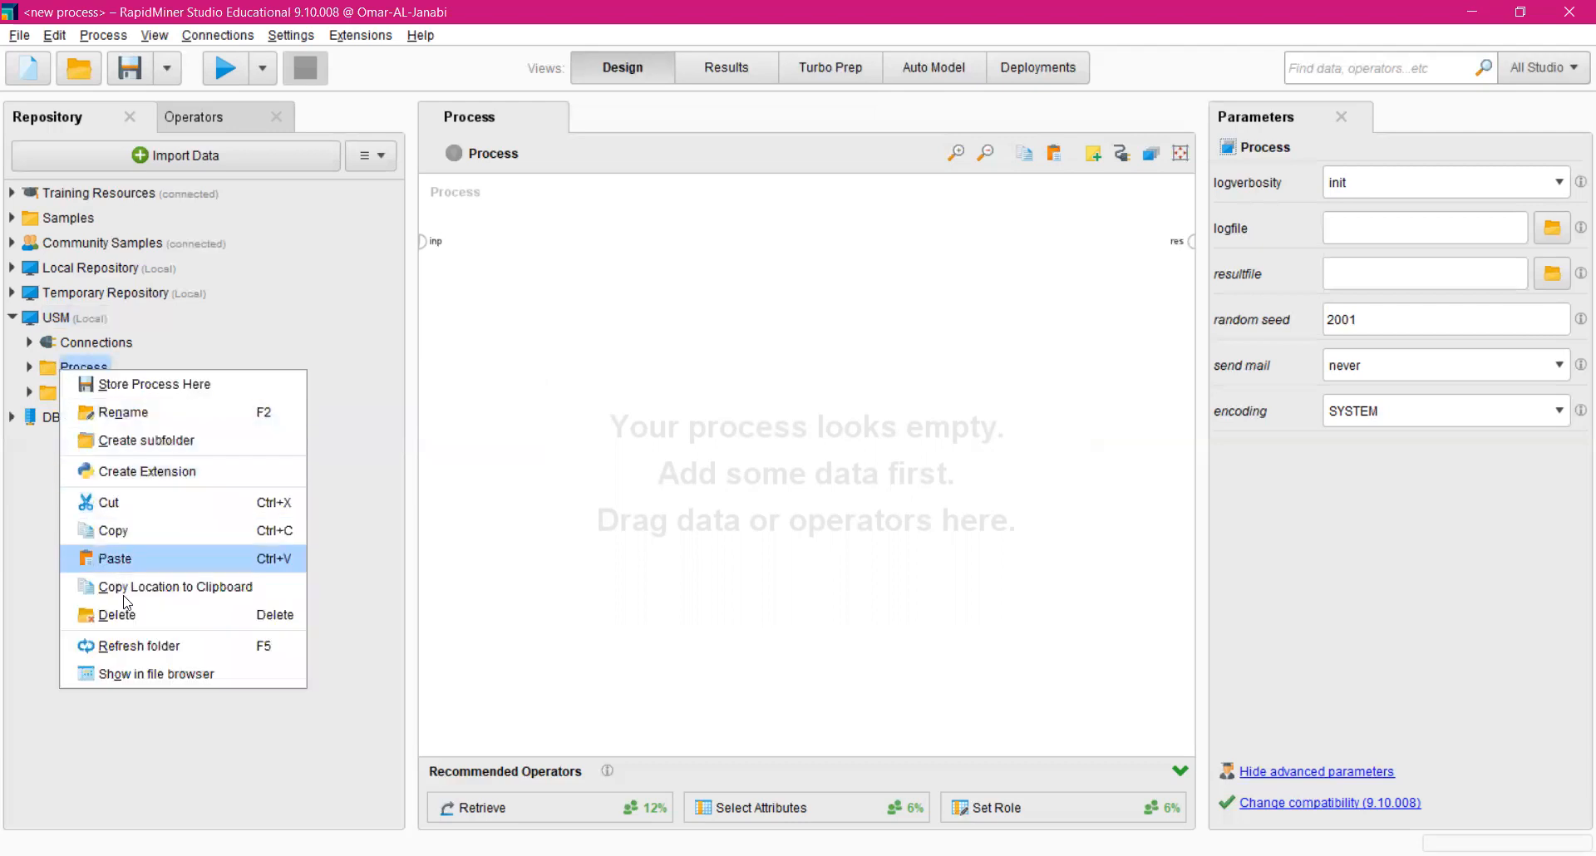
left_click(136, 619)
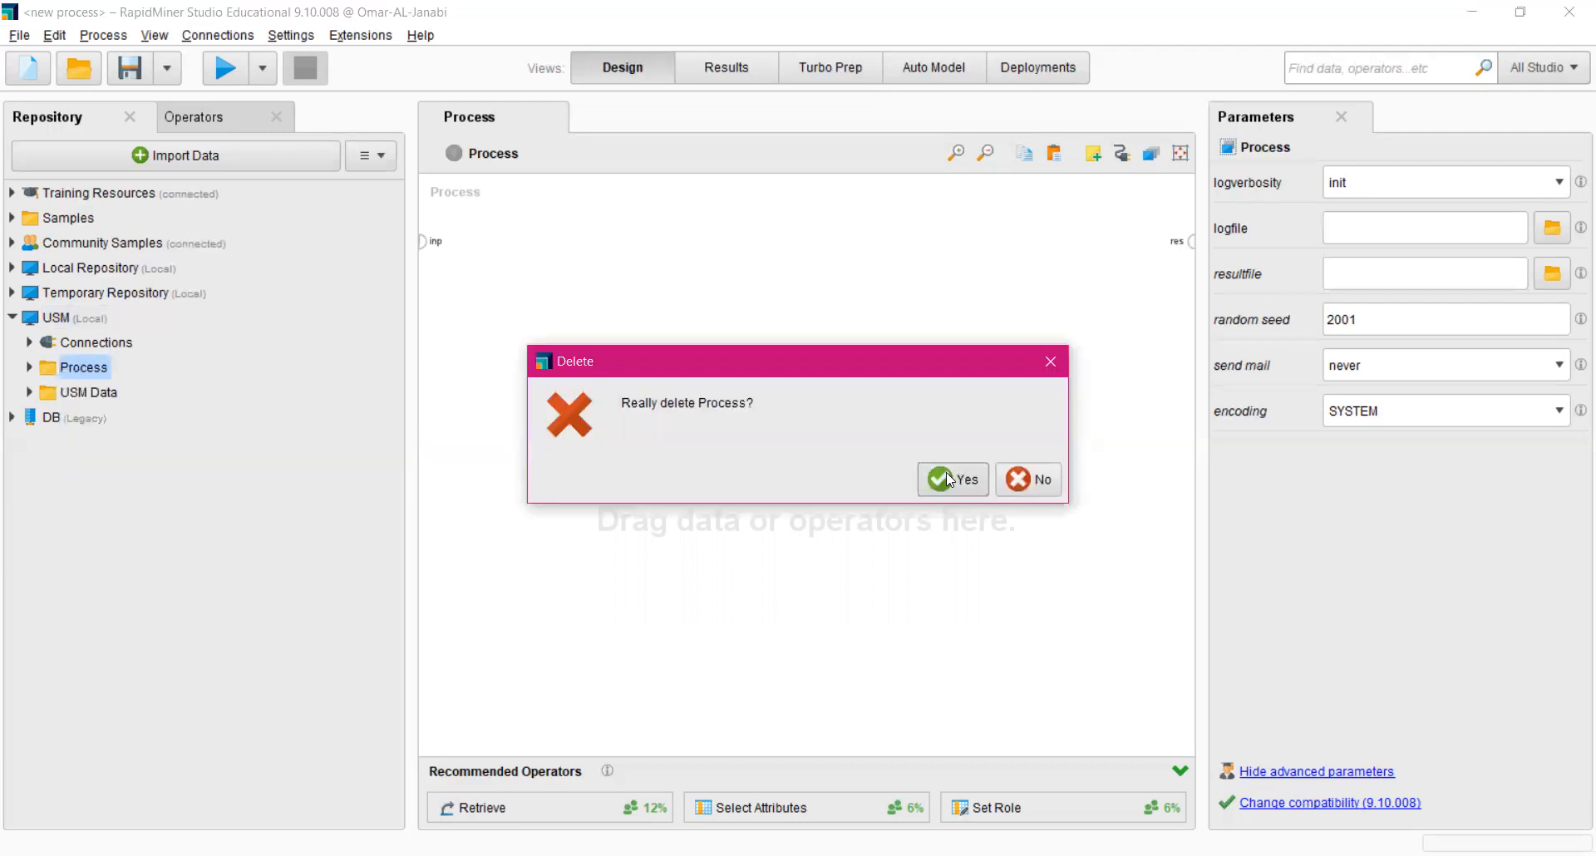
left_click(950, 479)
right_click(95, 366)
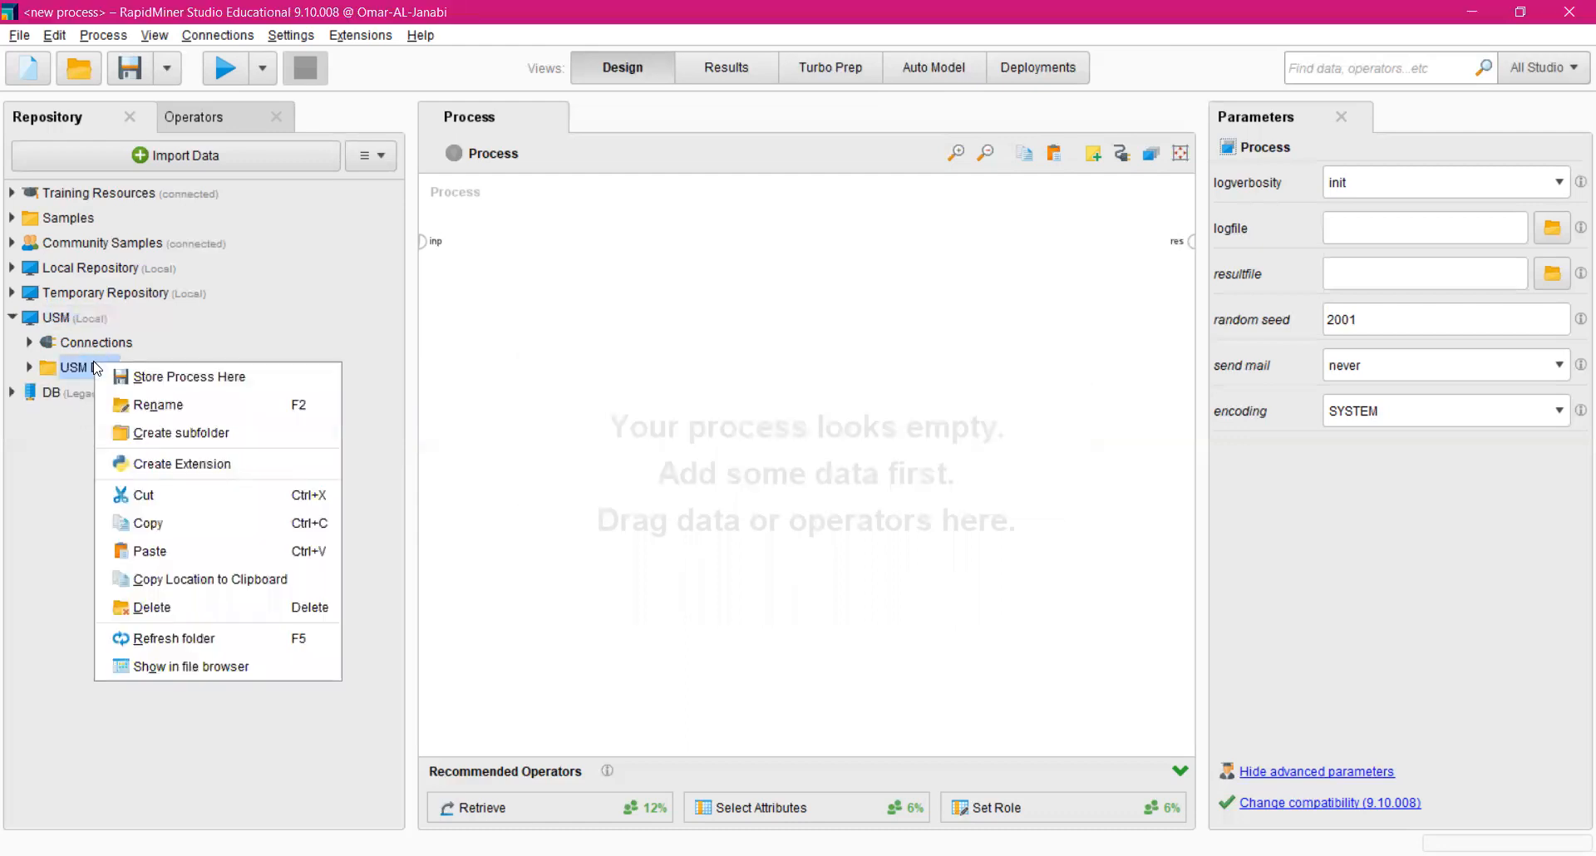
left_click(154, 609)
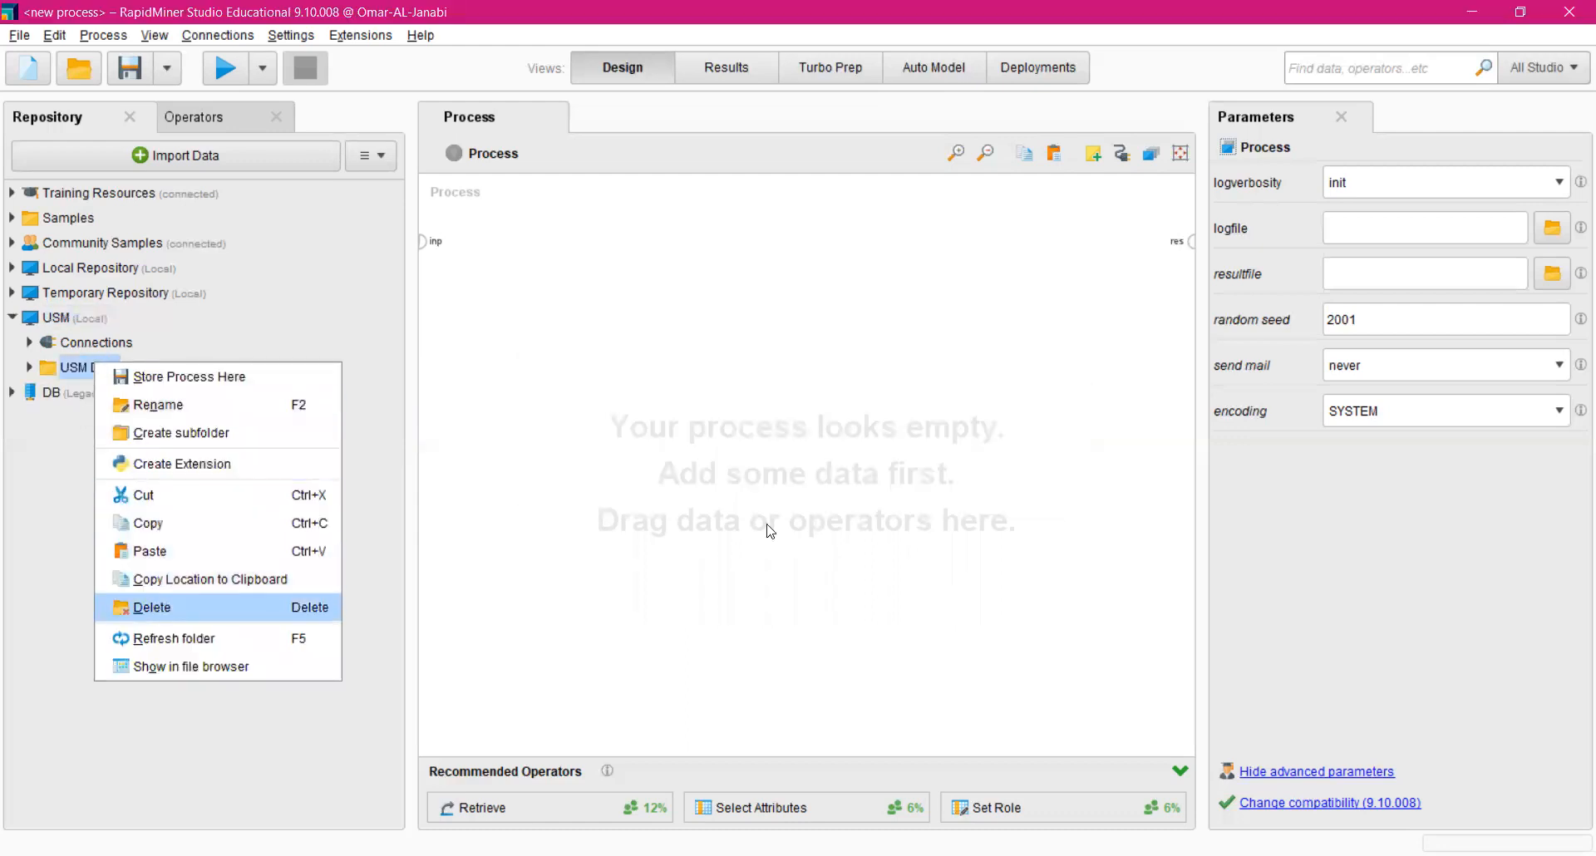
left_click(970, 480)
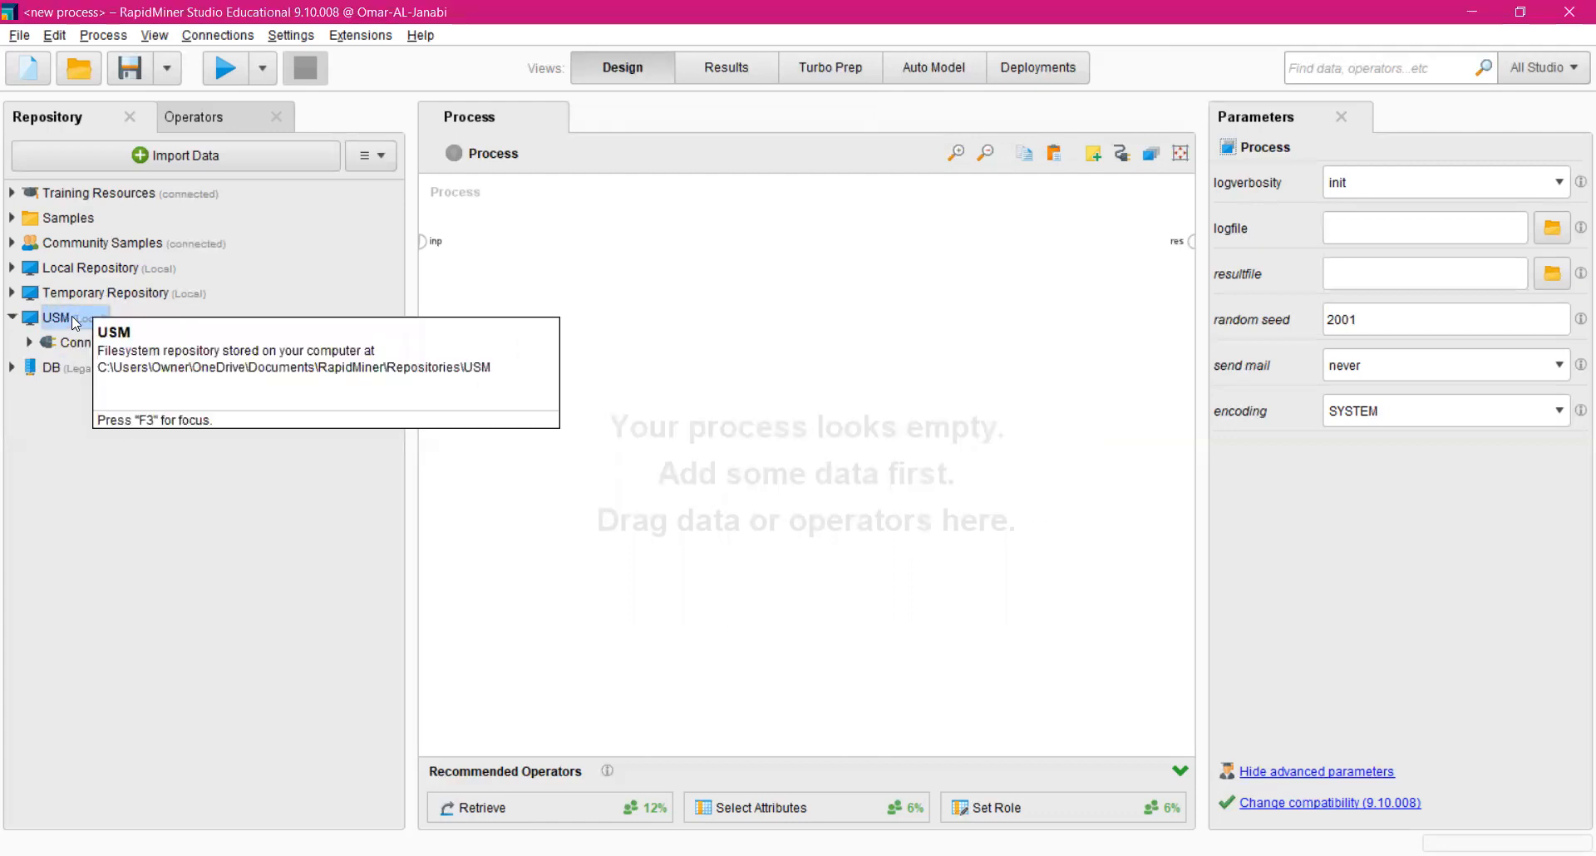
- Create two subfolders inside USM named Data 22 and Process
right_click(73, 319)
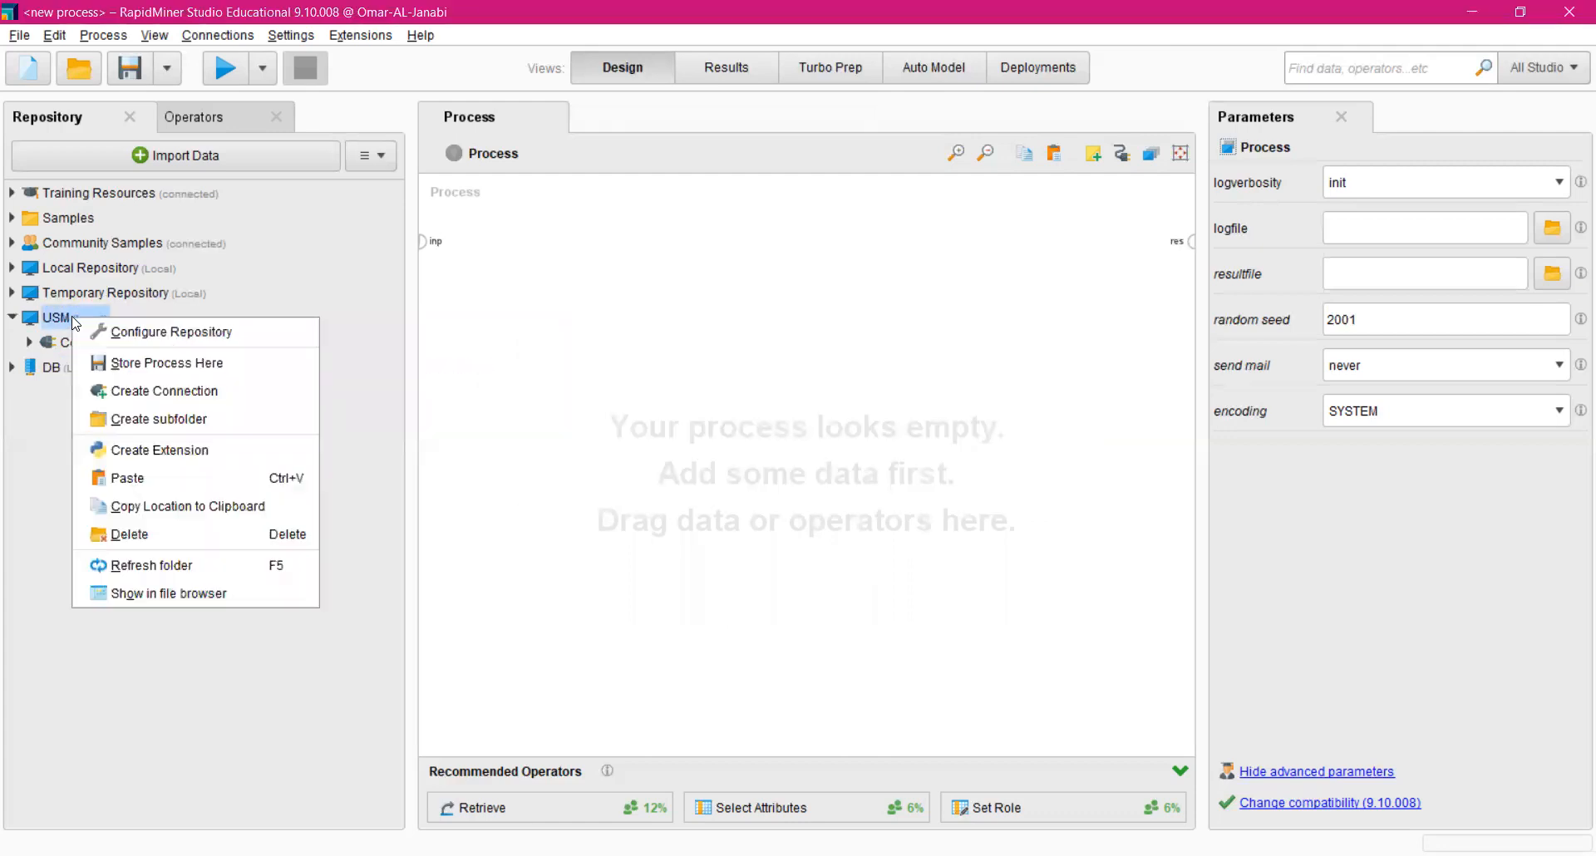
left_click(193, 419)
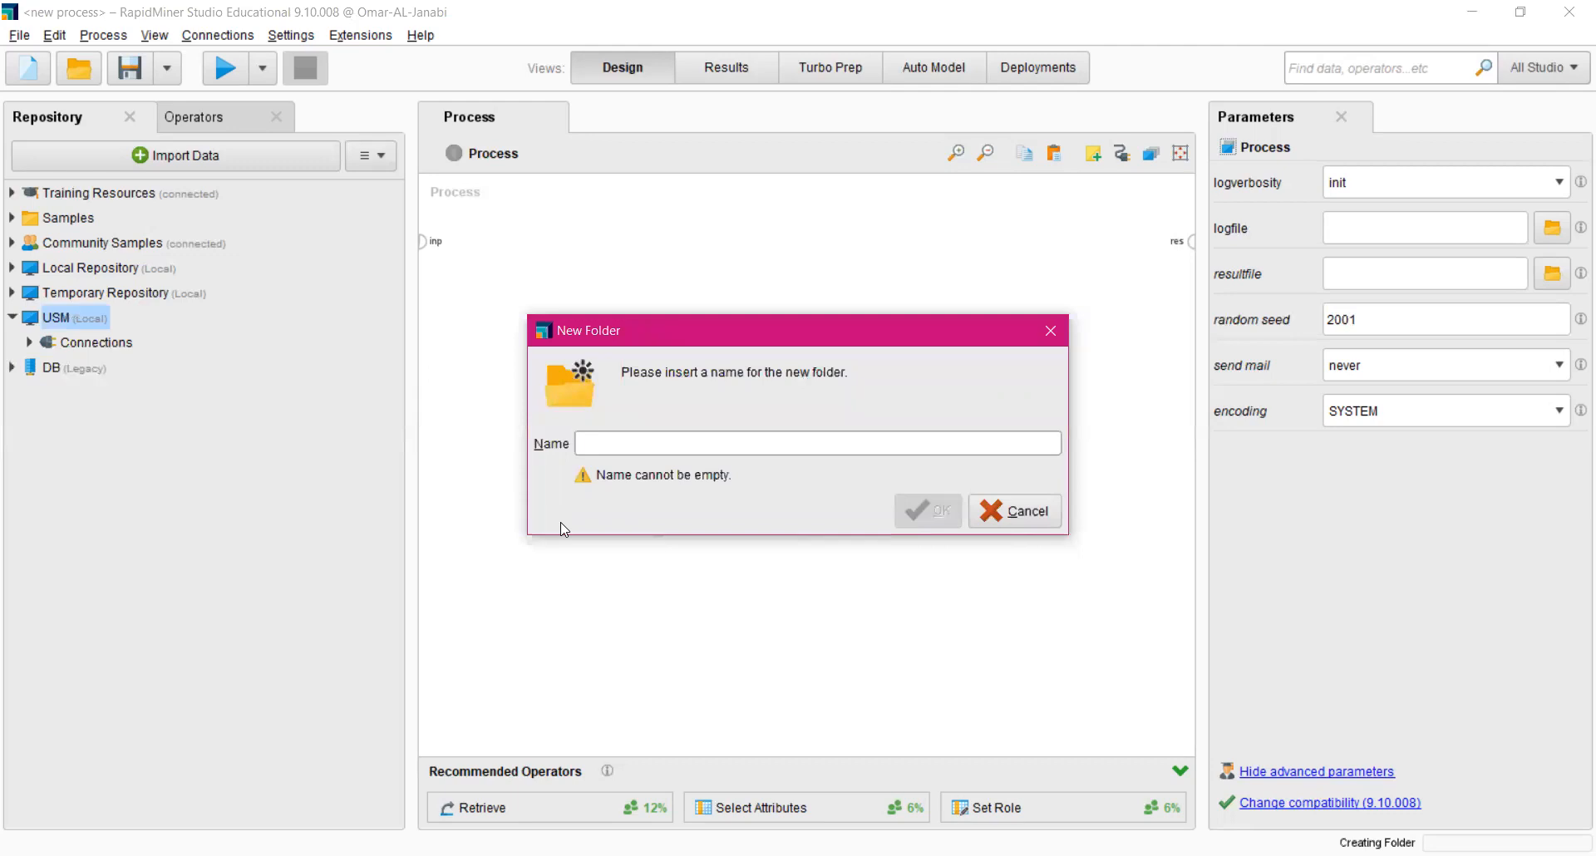
type("Da")
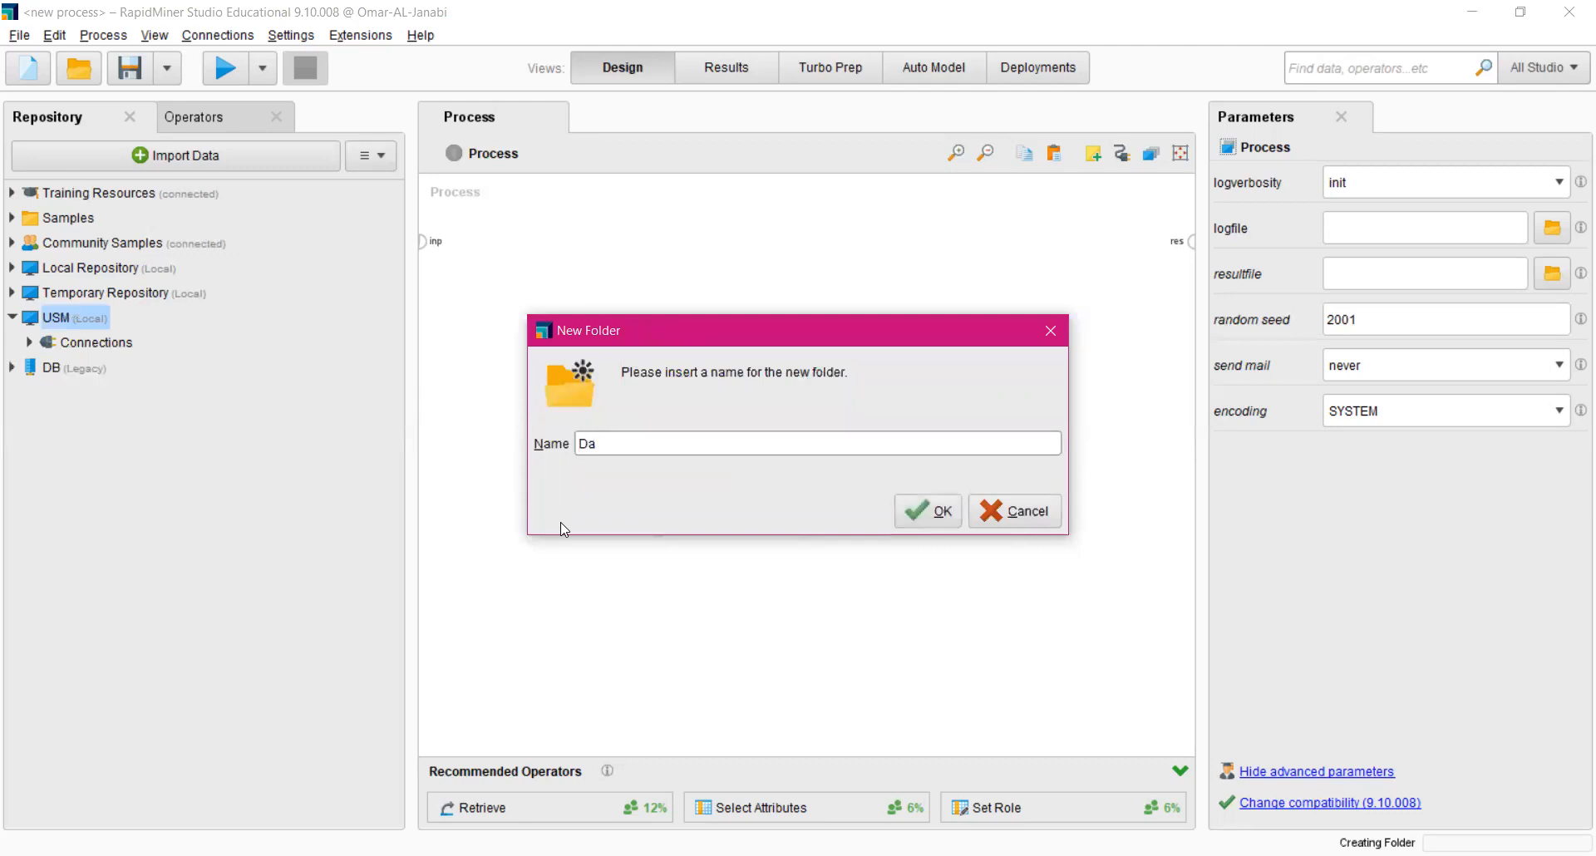
type("ta 22")
left_click(936, 511)
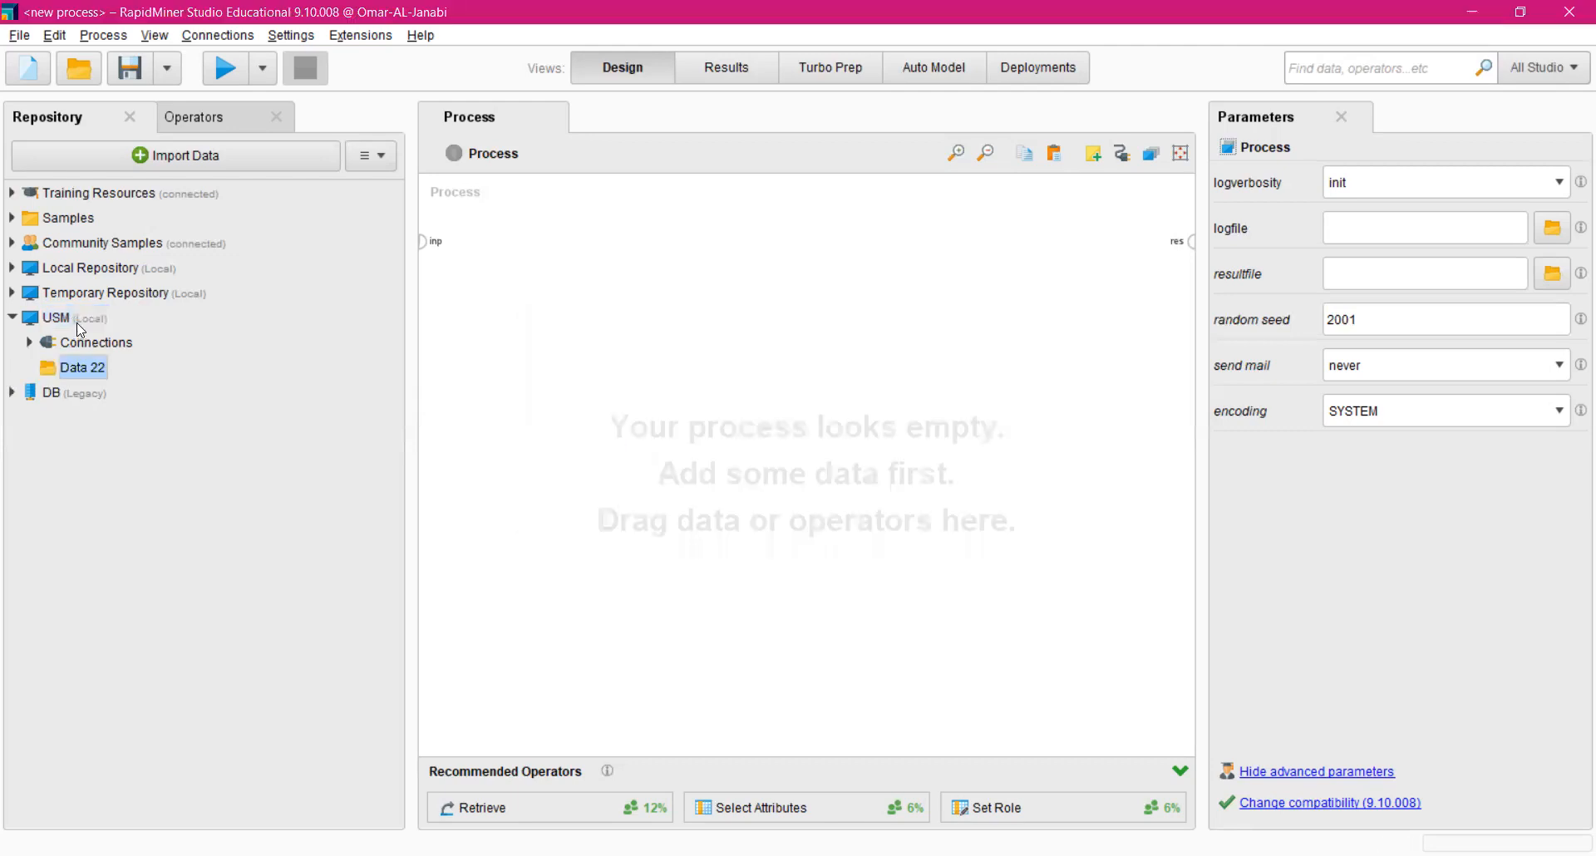
left_click(68, 320)
right_click(68, 320)
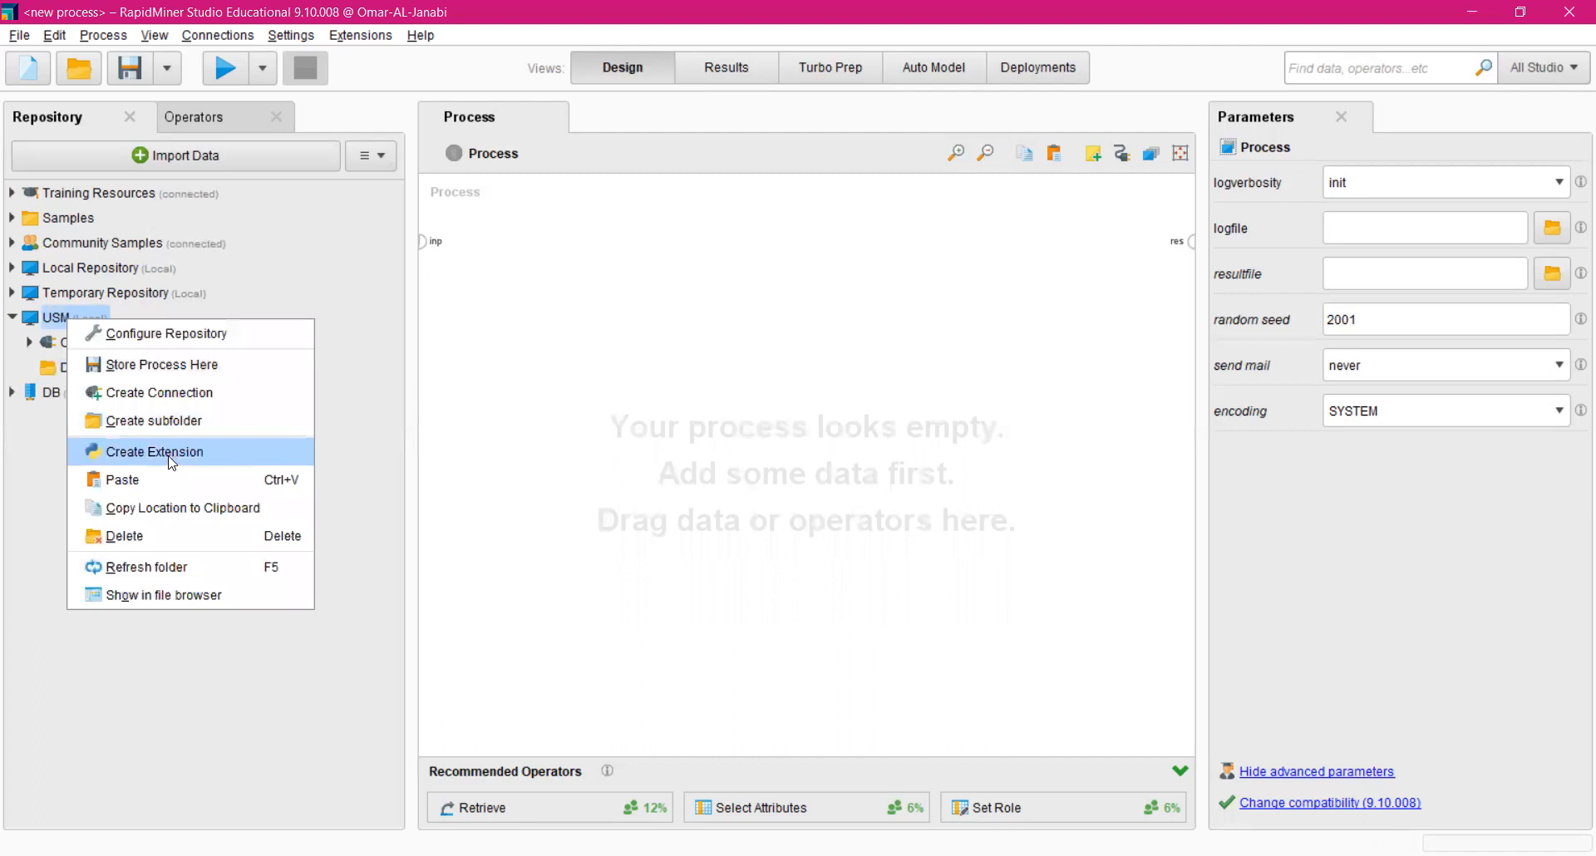
left_click(152, 430)
type("Process")
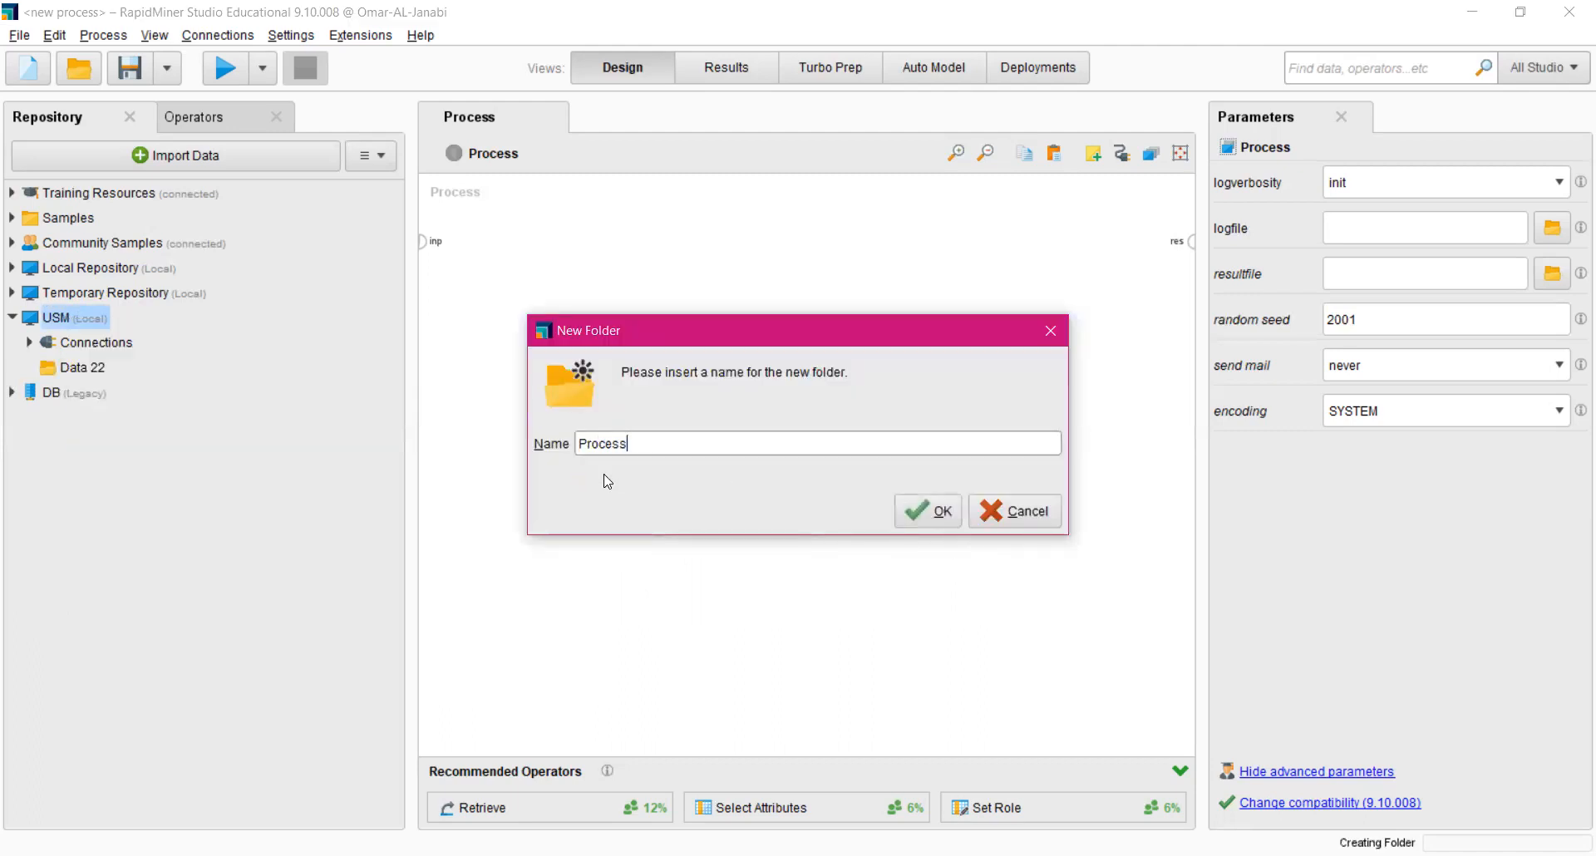
left_click(920, 506)
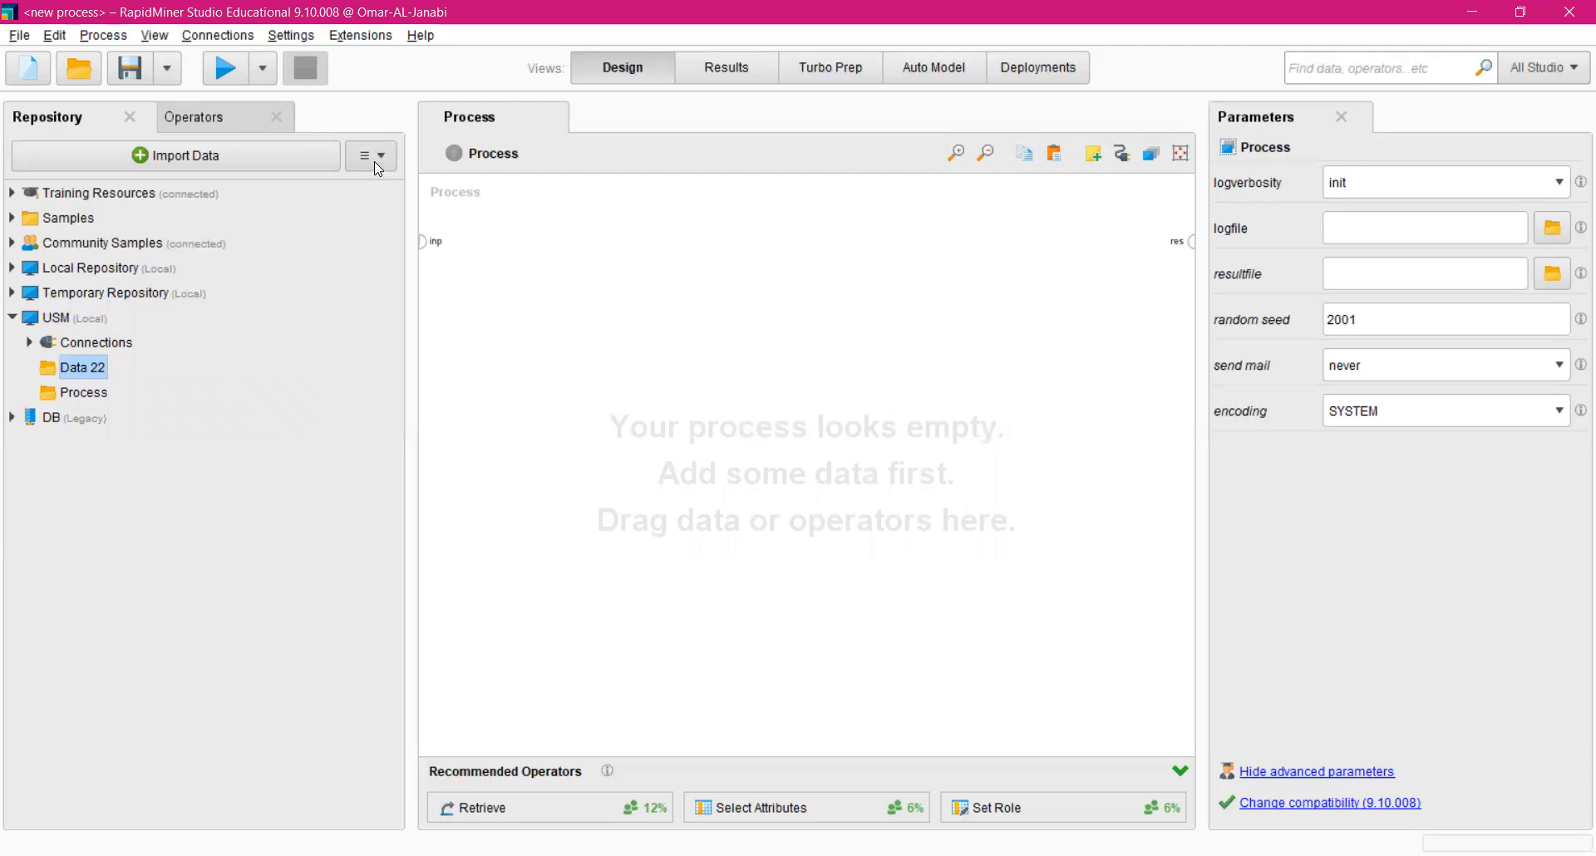
- Find Read Excel with an operator search for 'read' and place it on the canvas
left_click(188, 115)
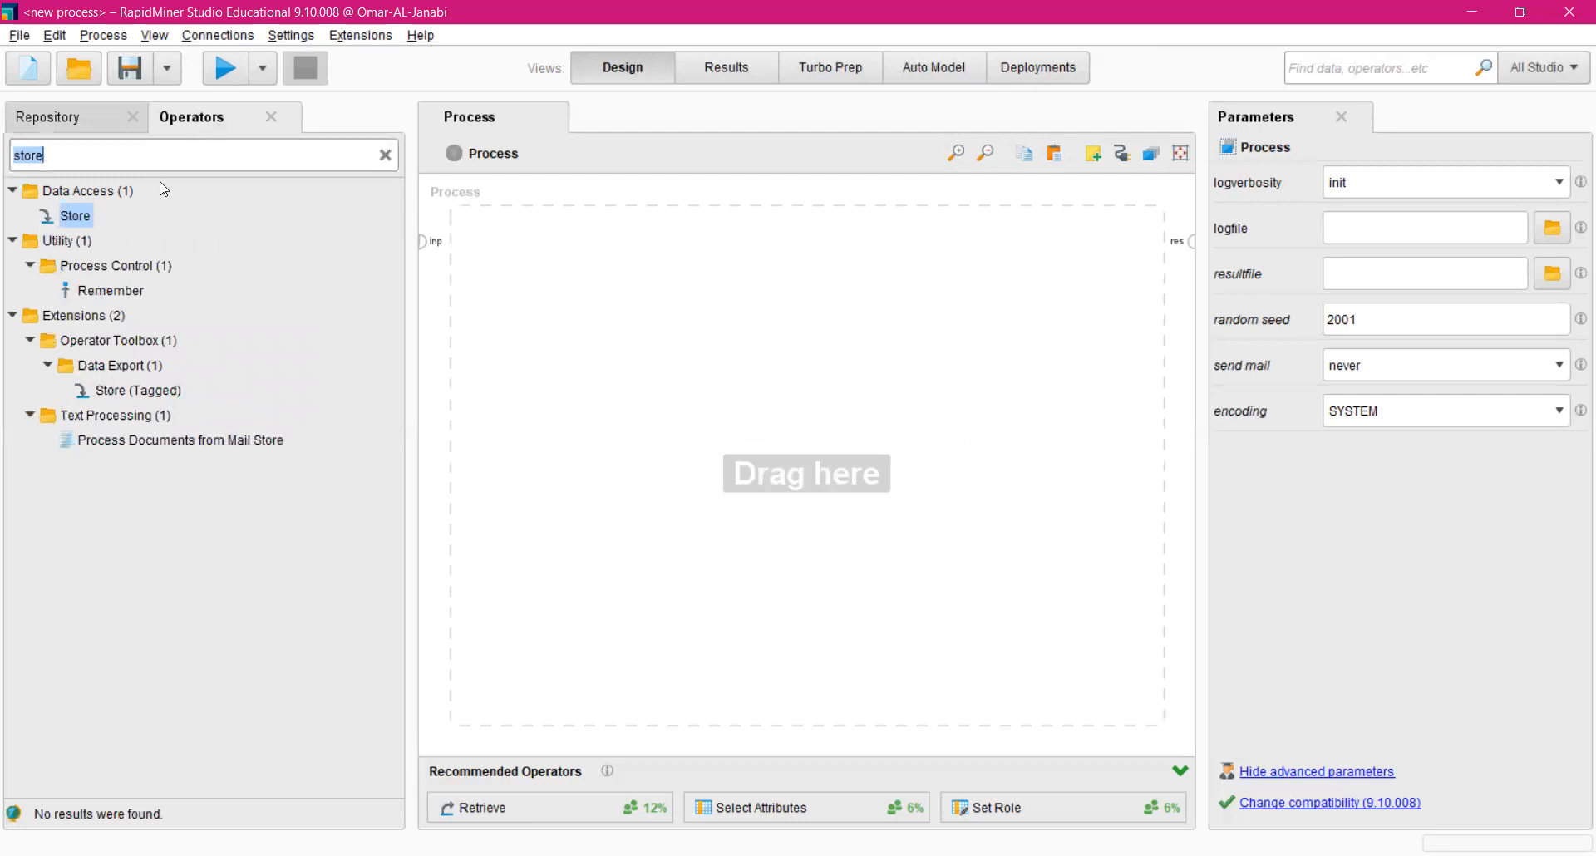
key("BackSpace")
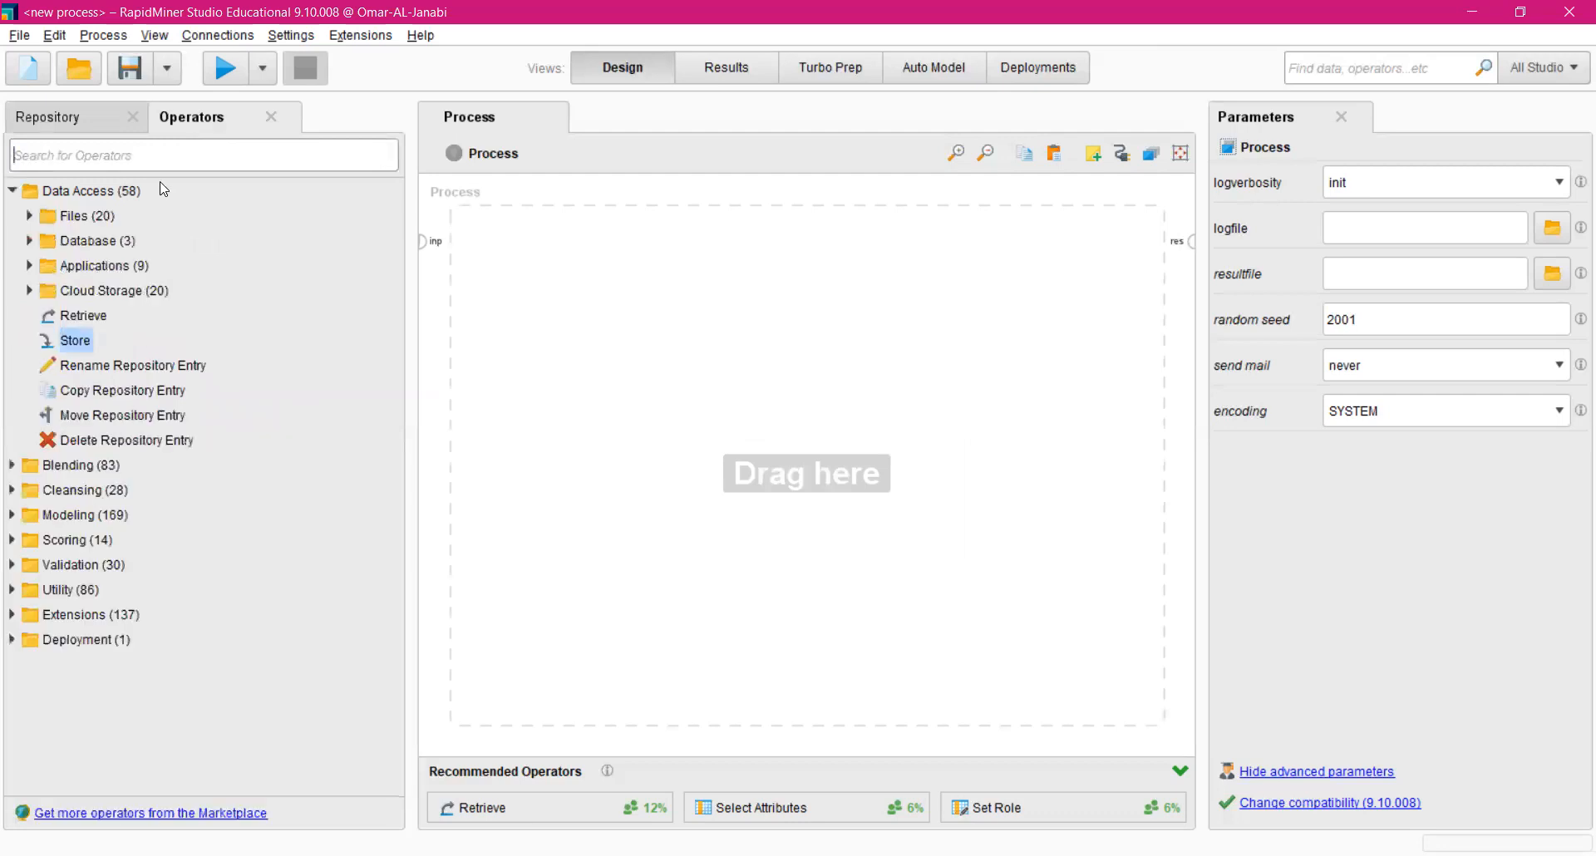
type("wr")
key("BackSpace")
key("BackSpace")
type("read")
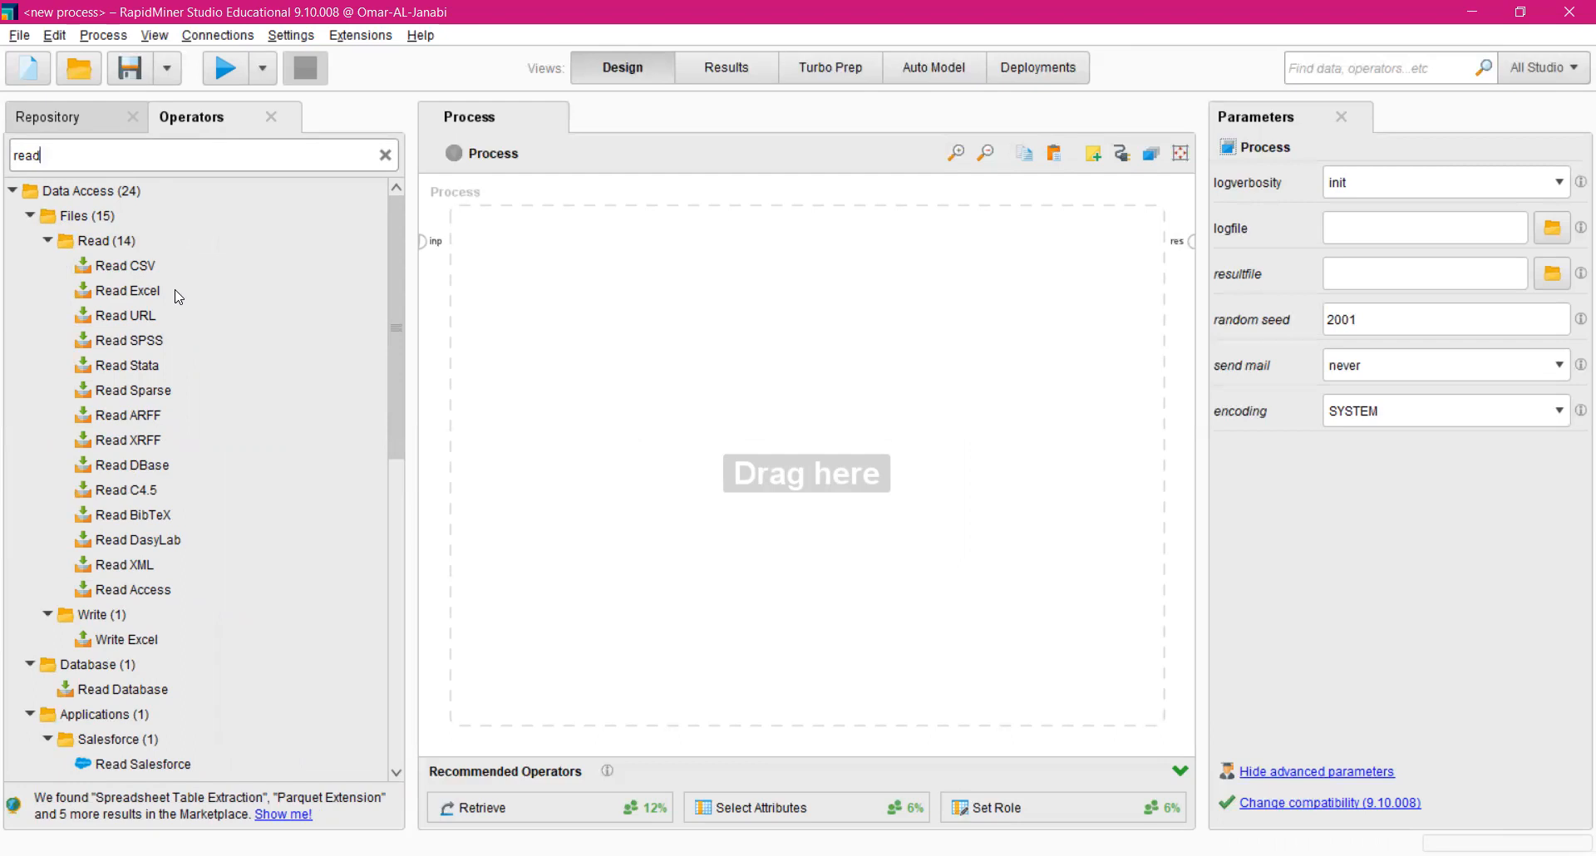
left_click_drag(129, 291, 543, 259)
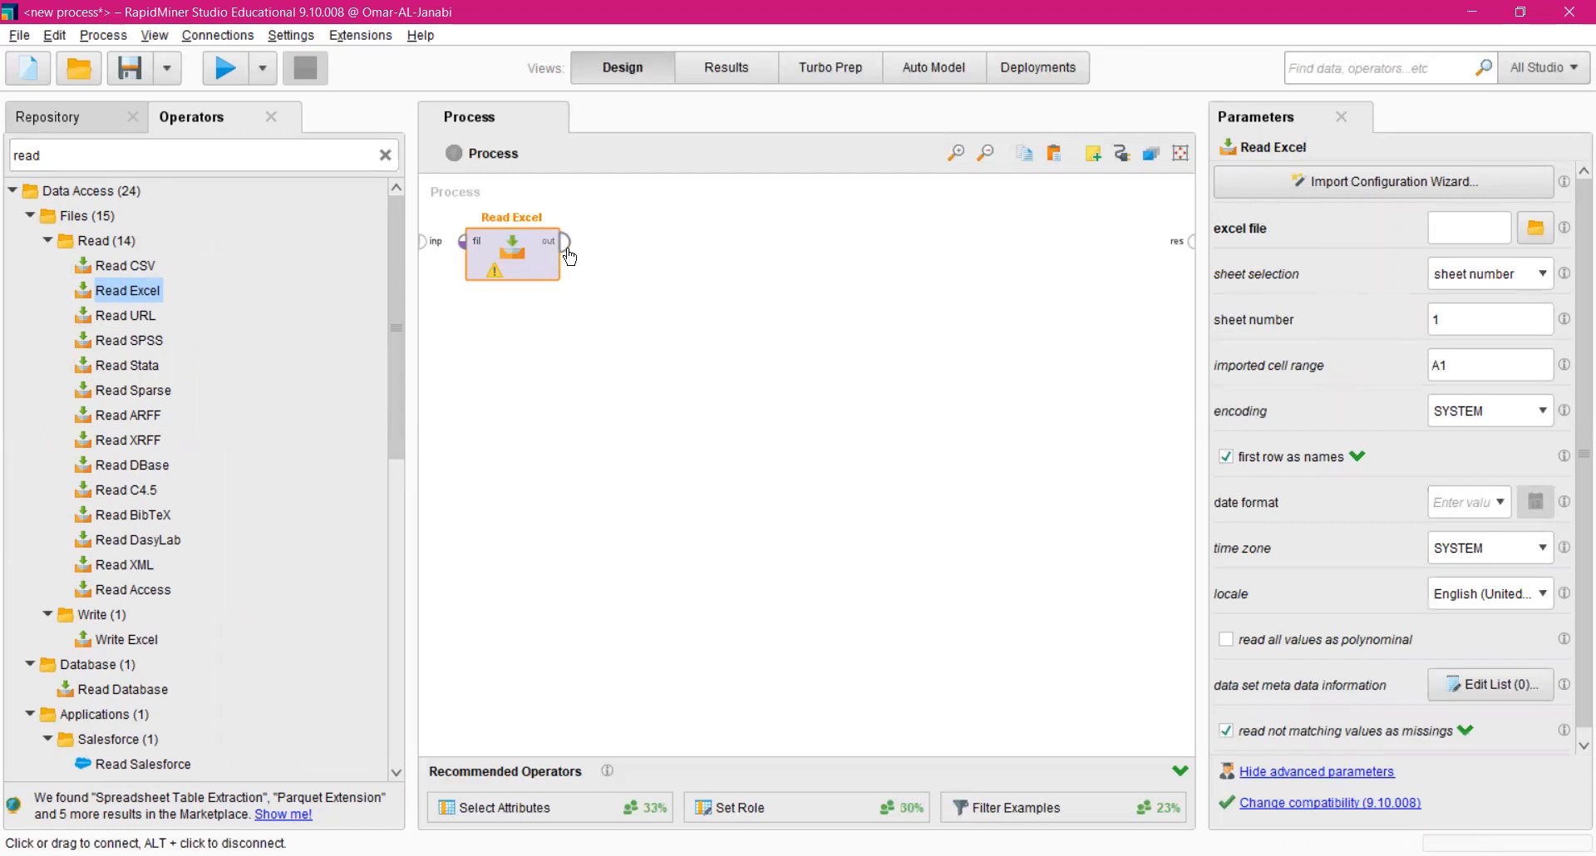
left_click(563, 241)
- Connect Read Excel's output to the result port and browse to the CMT423-426 Lab Materials folder
left_click(1193, 239)
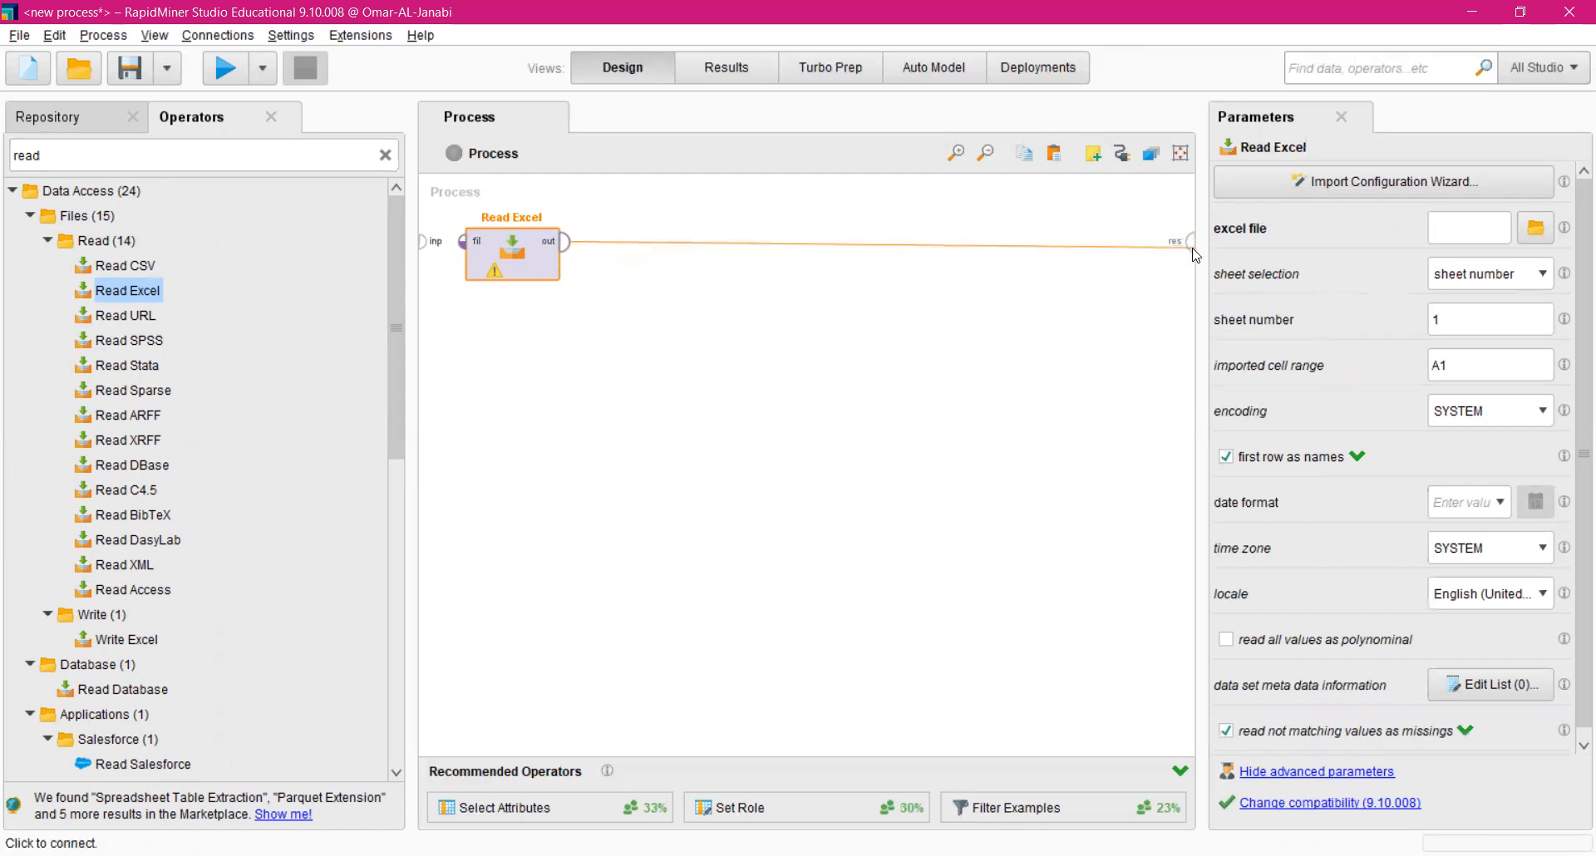
double_click(501, 255)
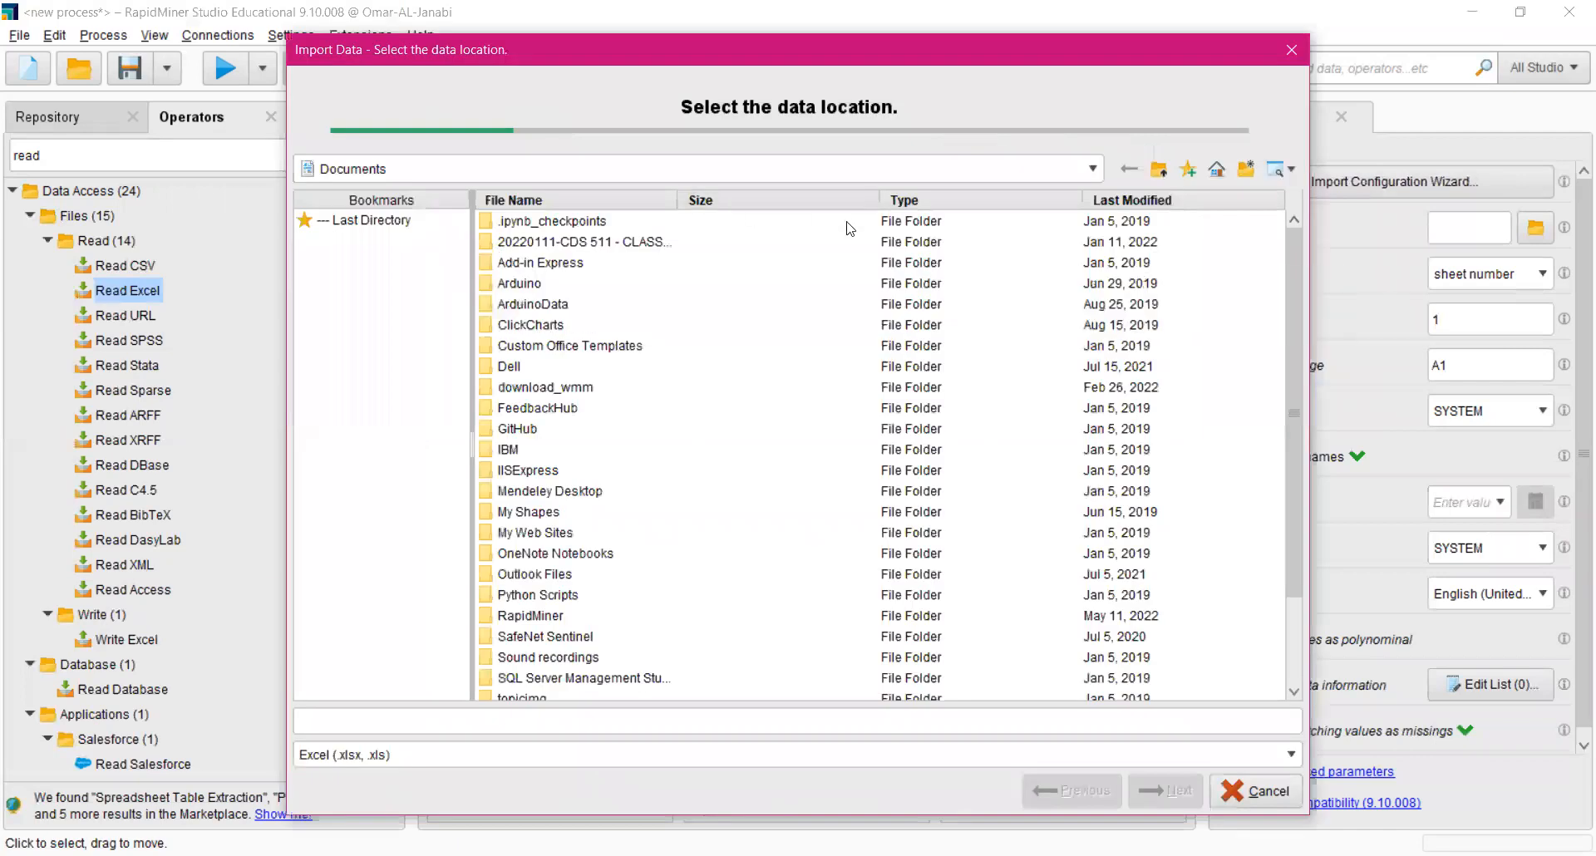
left_click(1159, 170)
left_click(1159, 170)
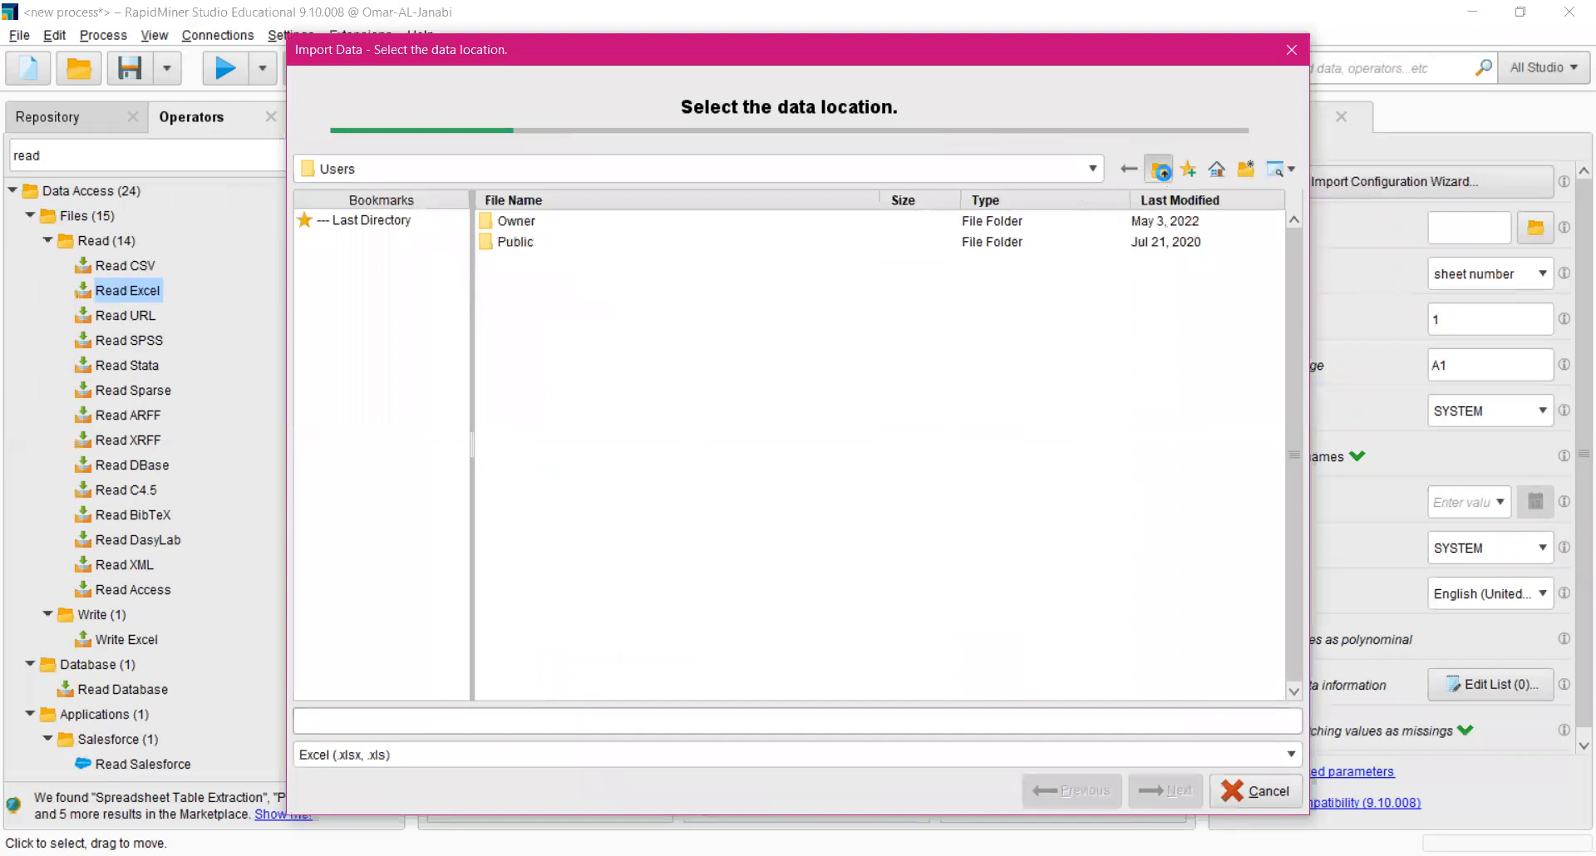
left_click(1159, 170)
left_click(1159, 171)
left_click(1159, 170)
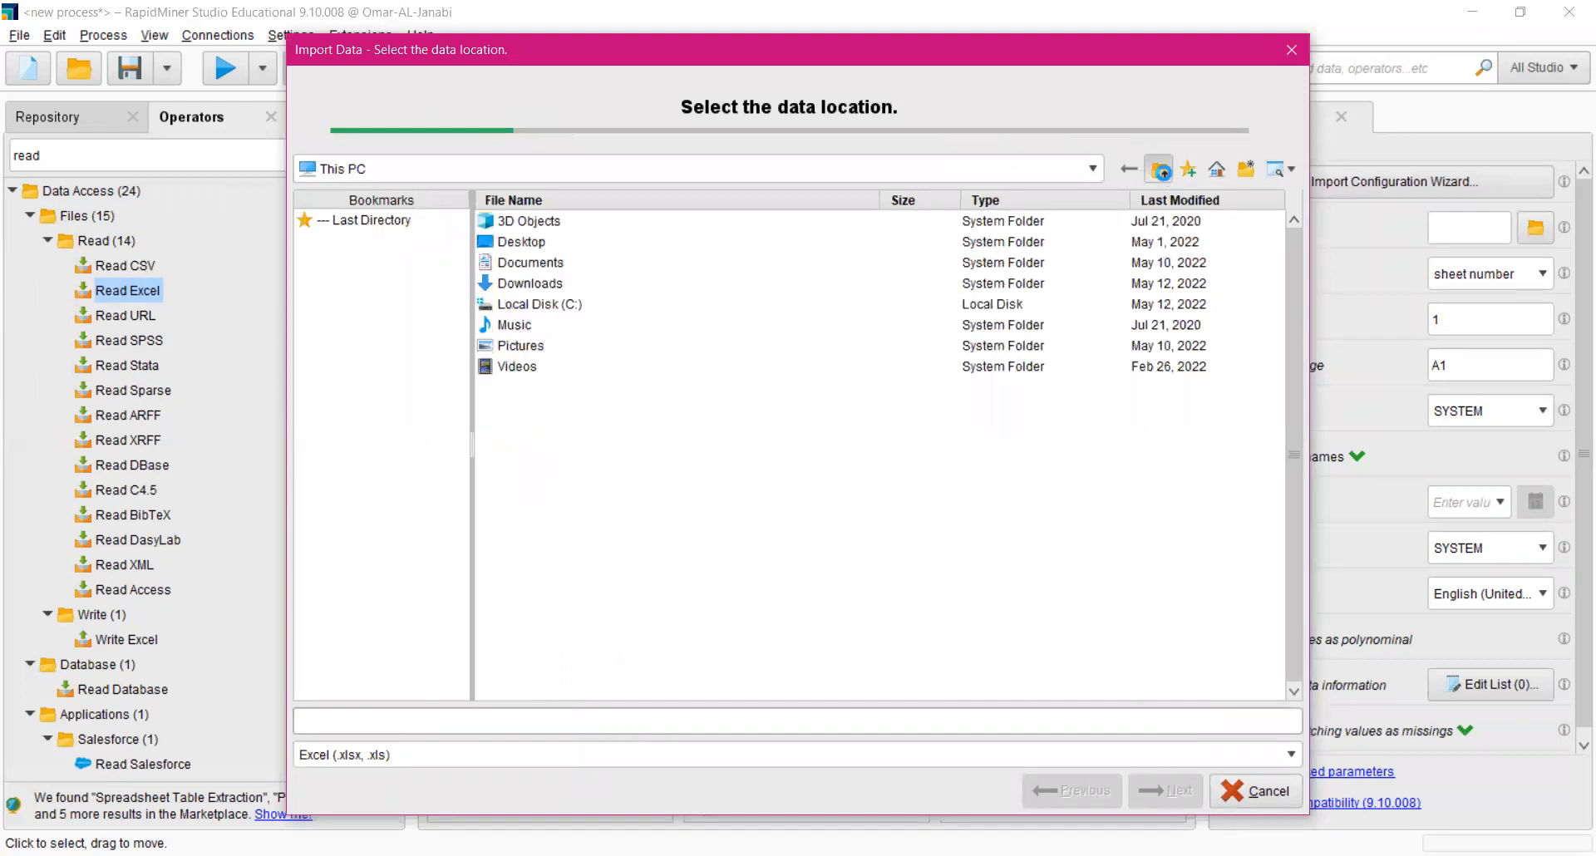
double_click(653, 304)
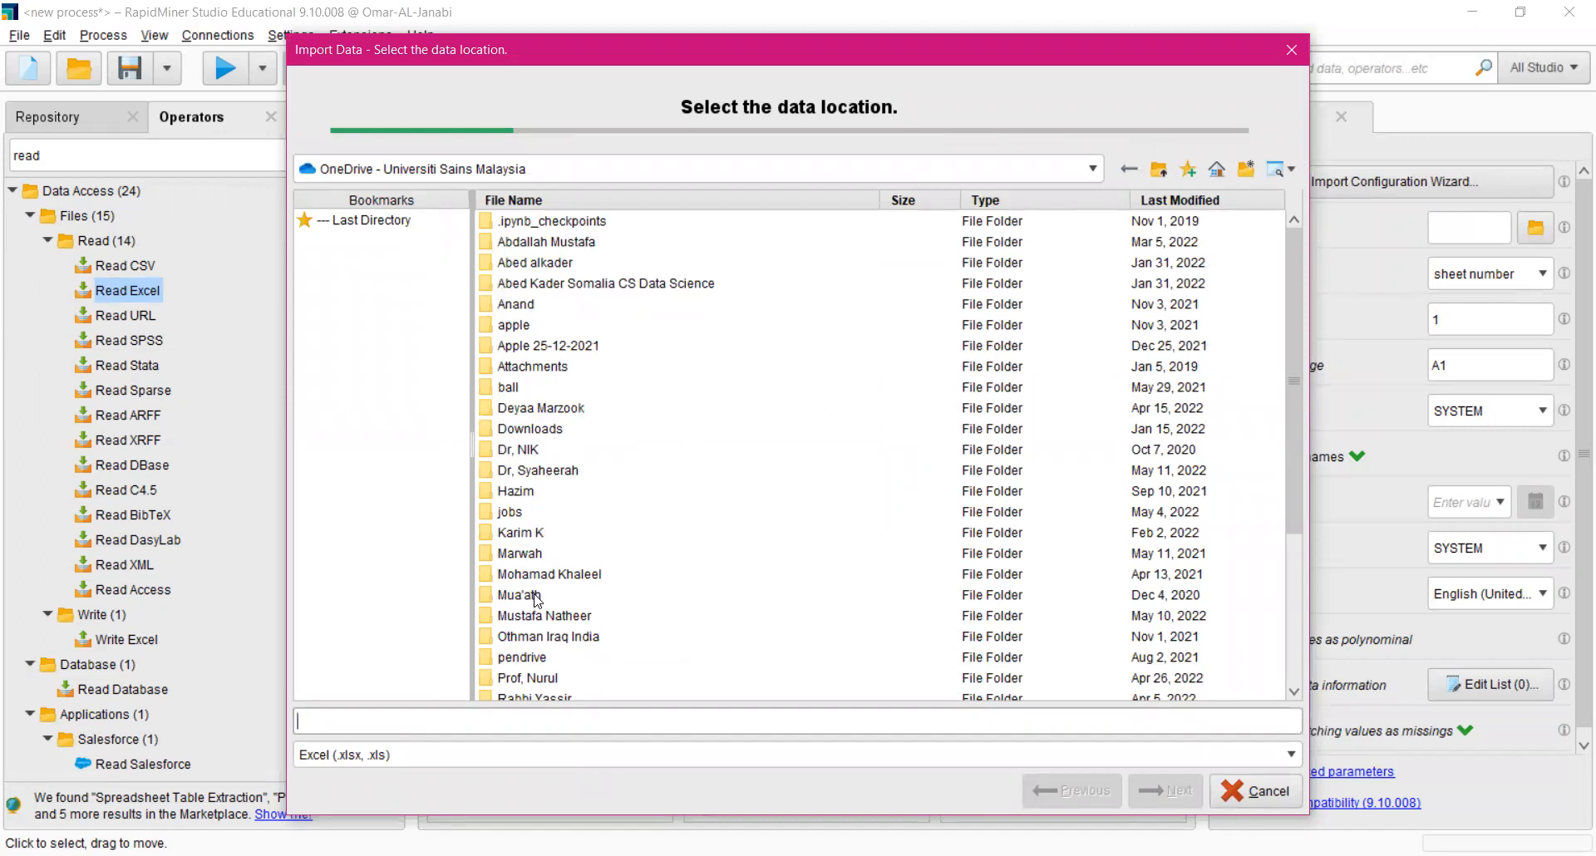
left_click(542, 472)
double_click(542, 472)
double_click(564, 242)
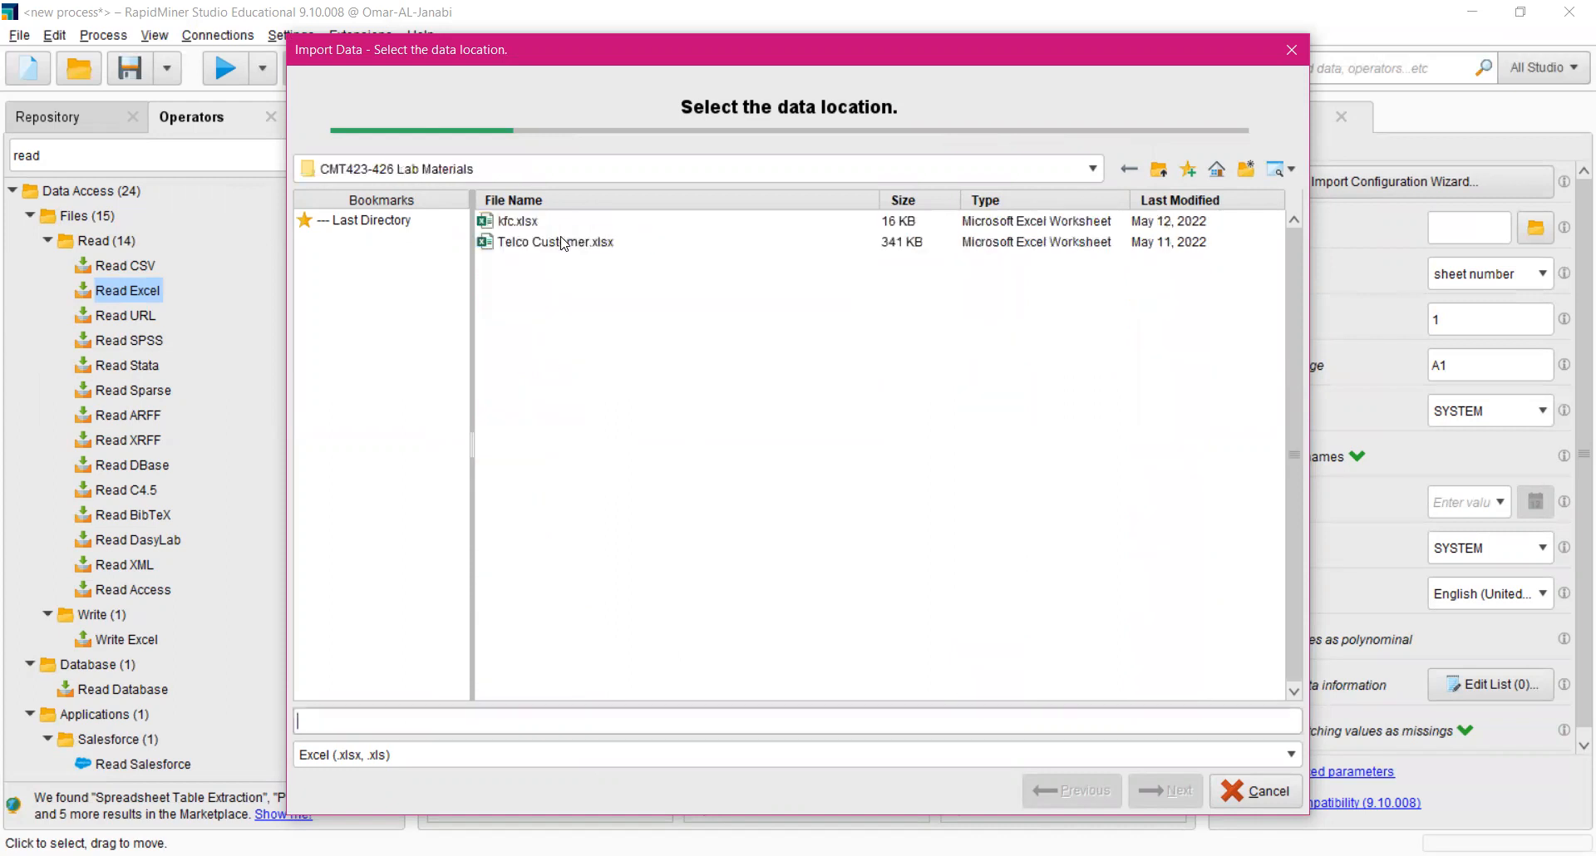
- Import Telco Customer.xlsx, keeping the default cell range and column formats
left_click(546, 243)
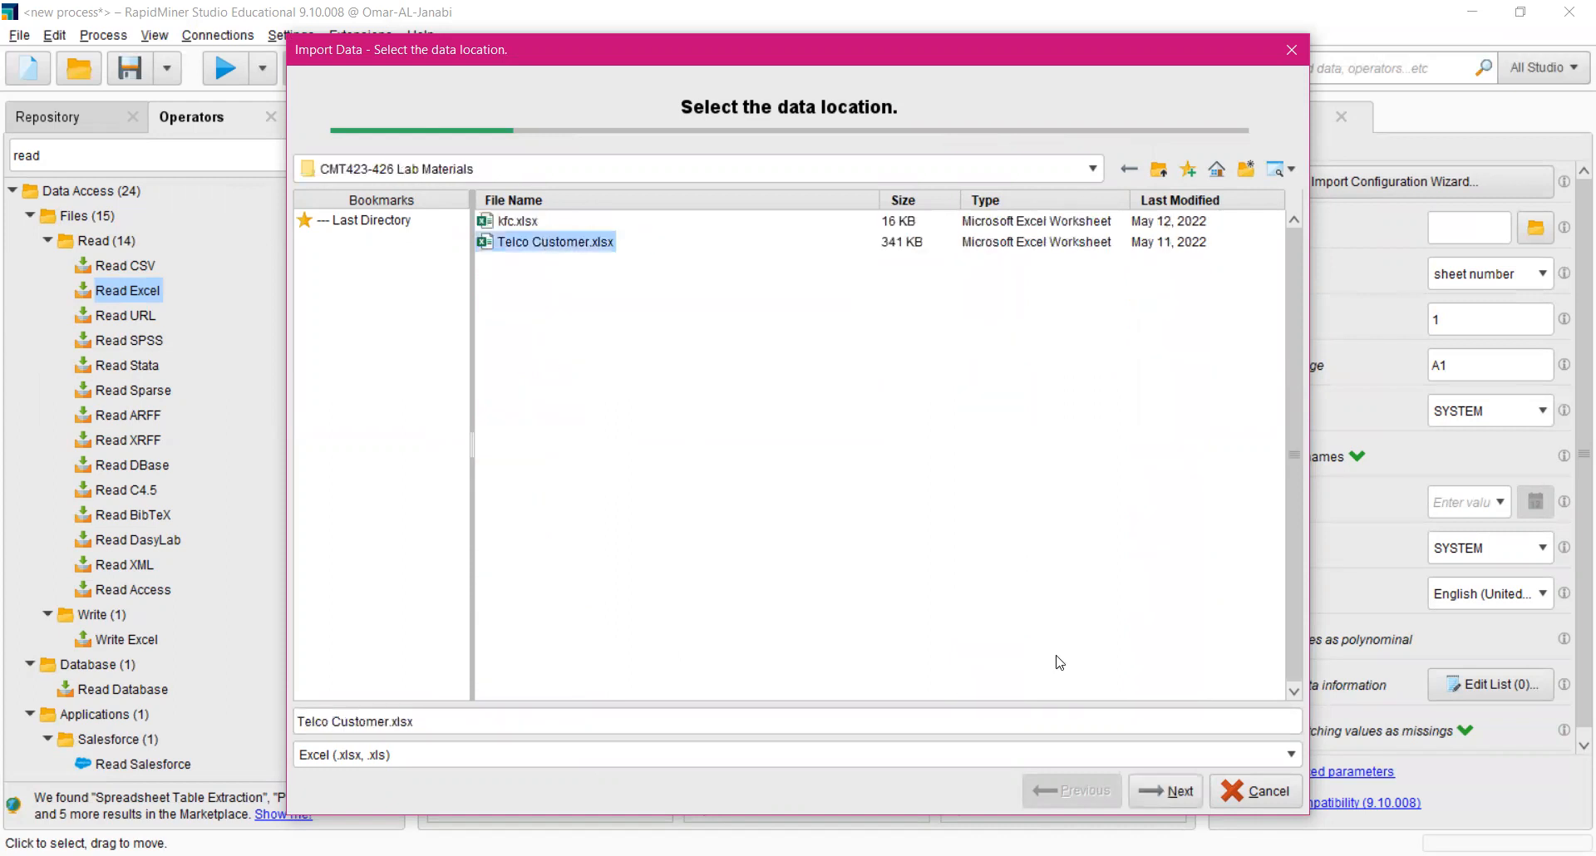
left_click(1172, 800)
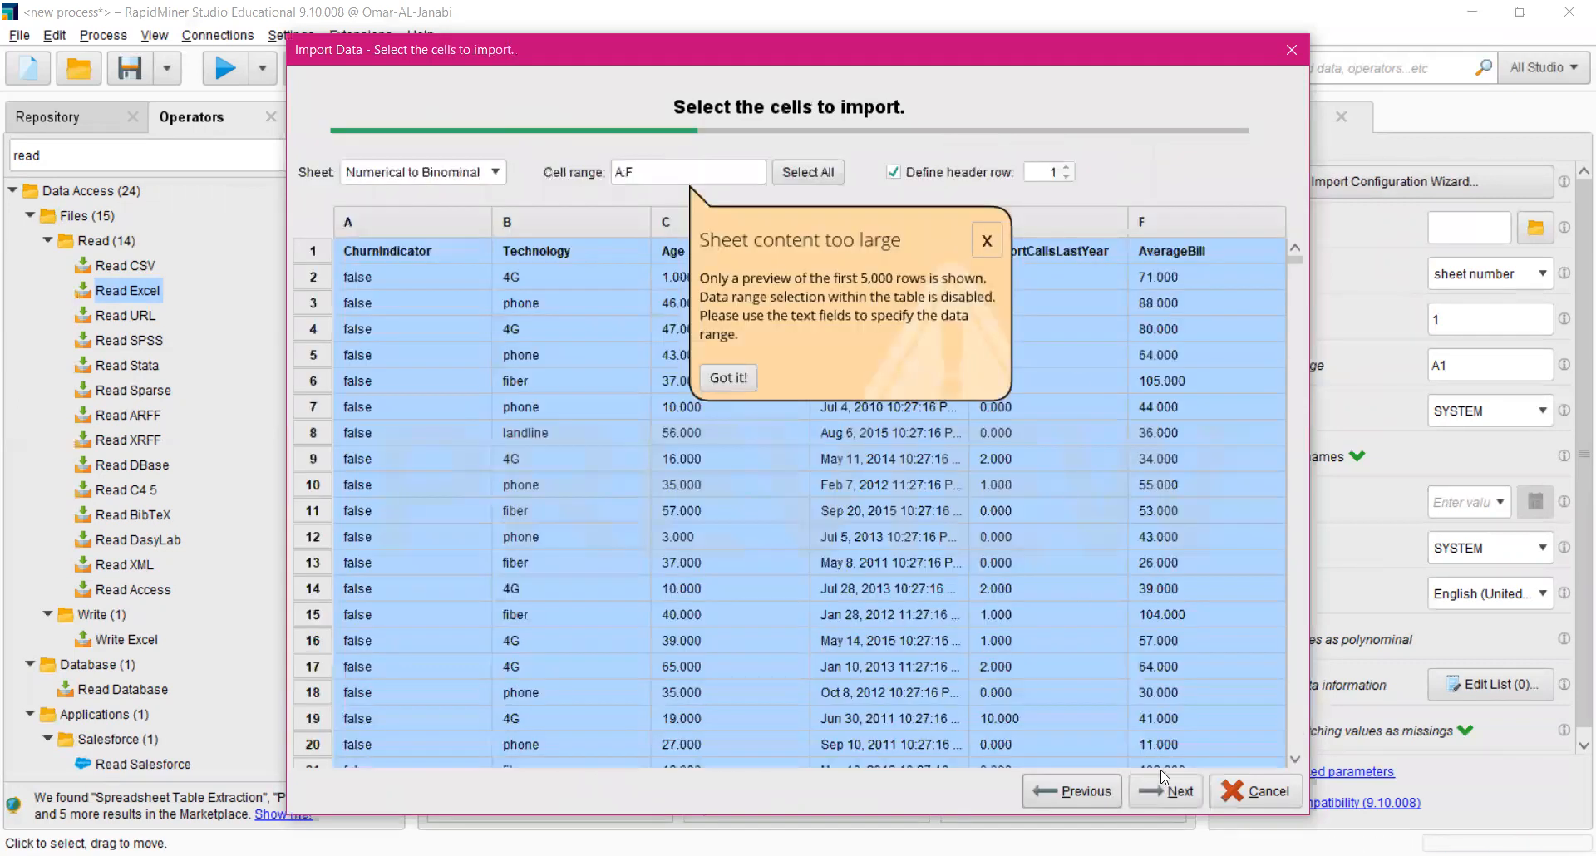
left_click(1164, 791)
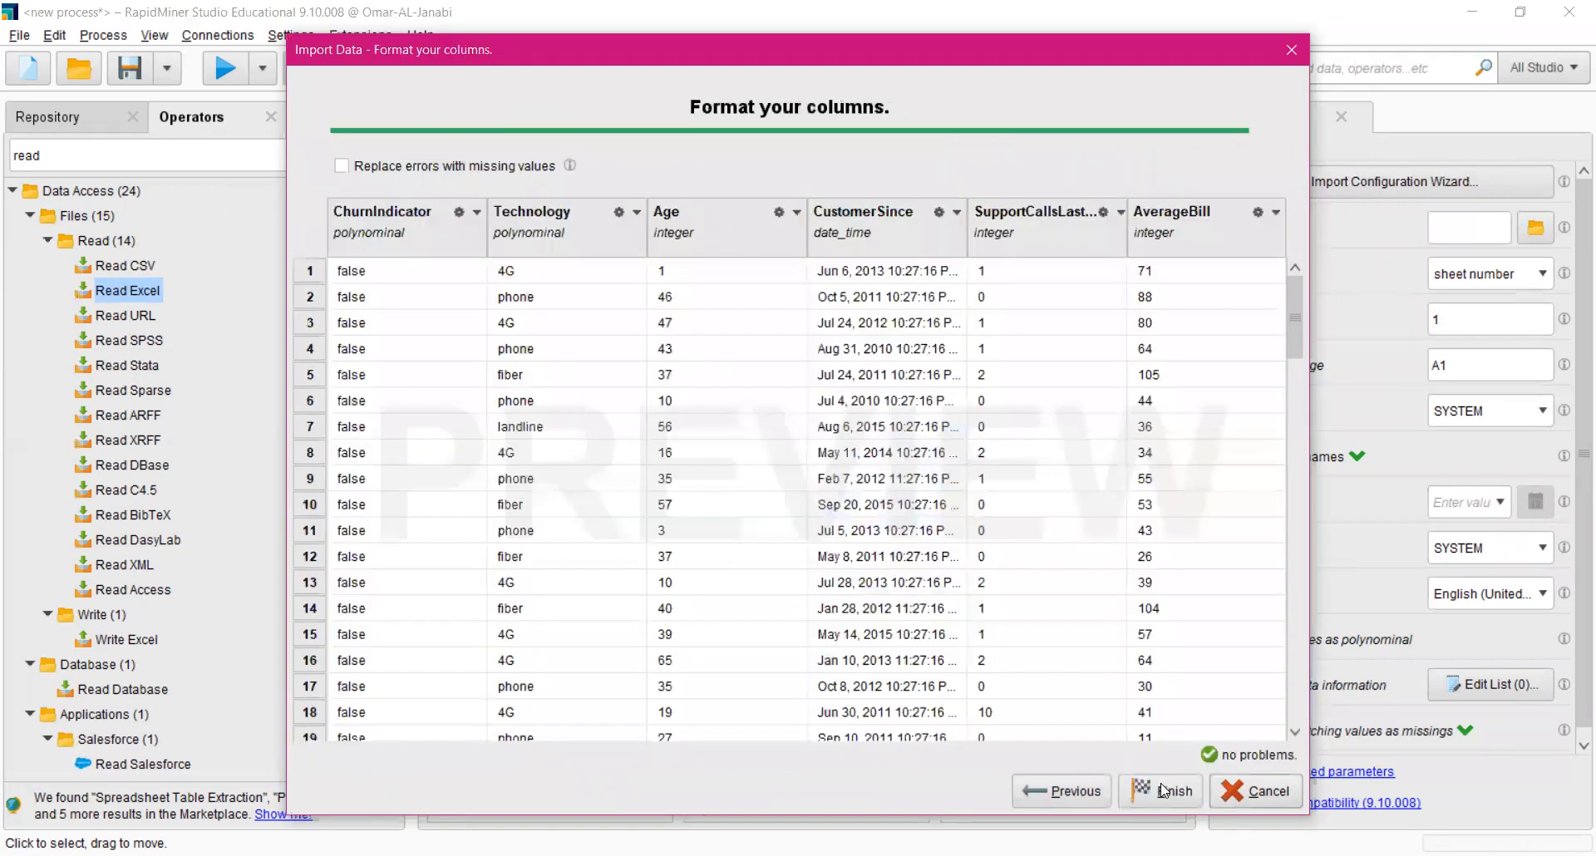
left_click(1165, 791)
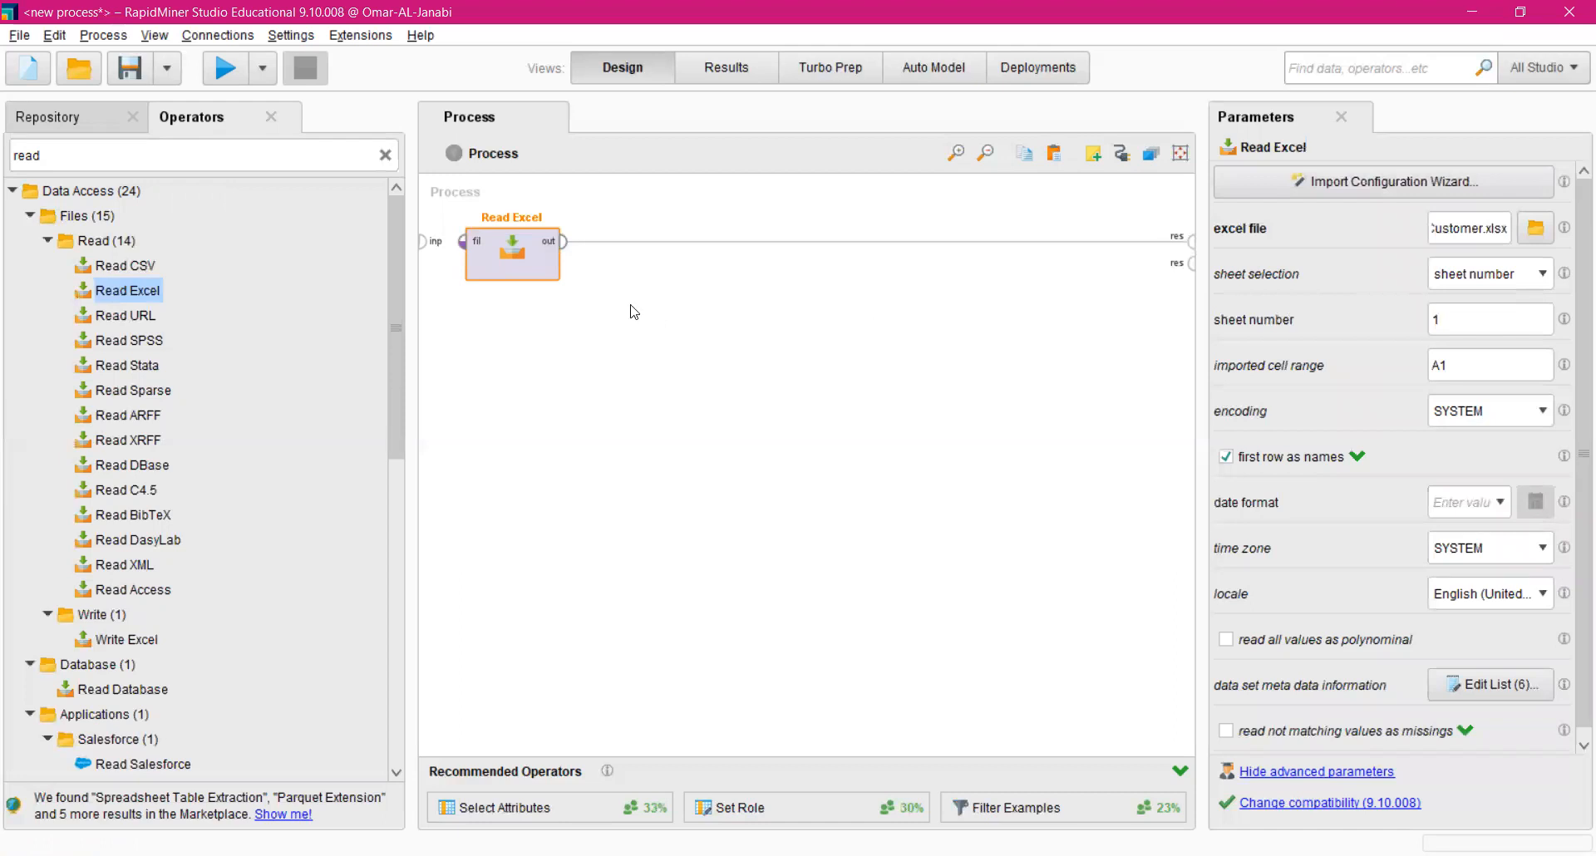
- Run the process, review the 9,990-example Telco table, then return to Design and the Repository
left_click(217, 71)
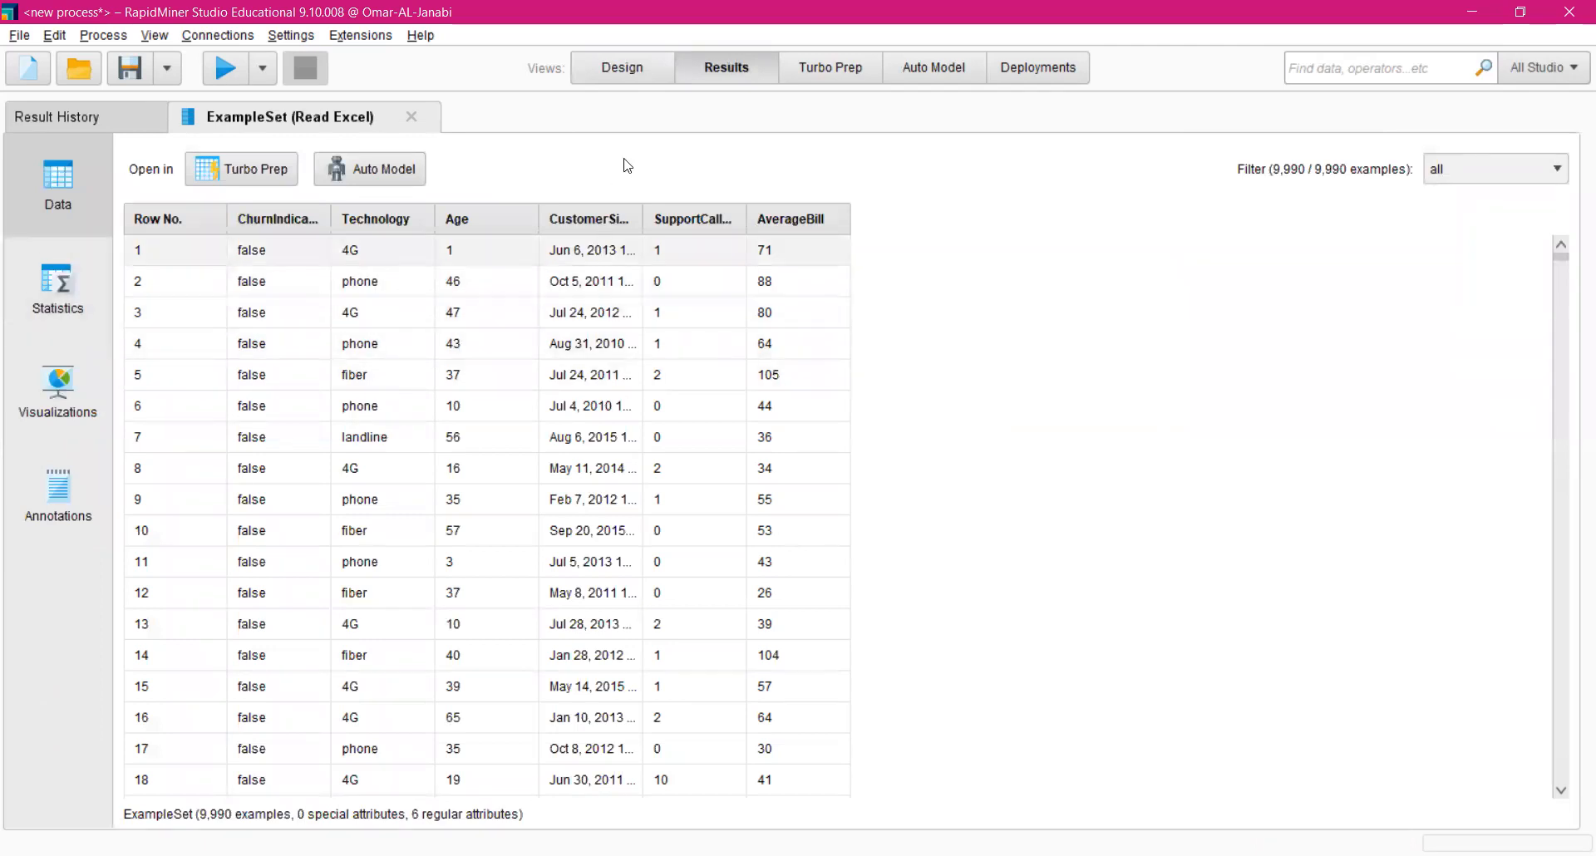
left_click(634, 78)
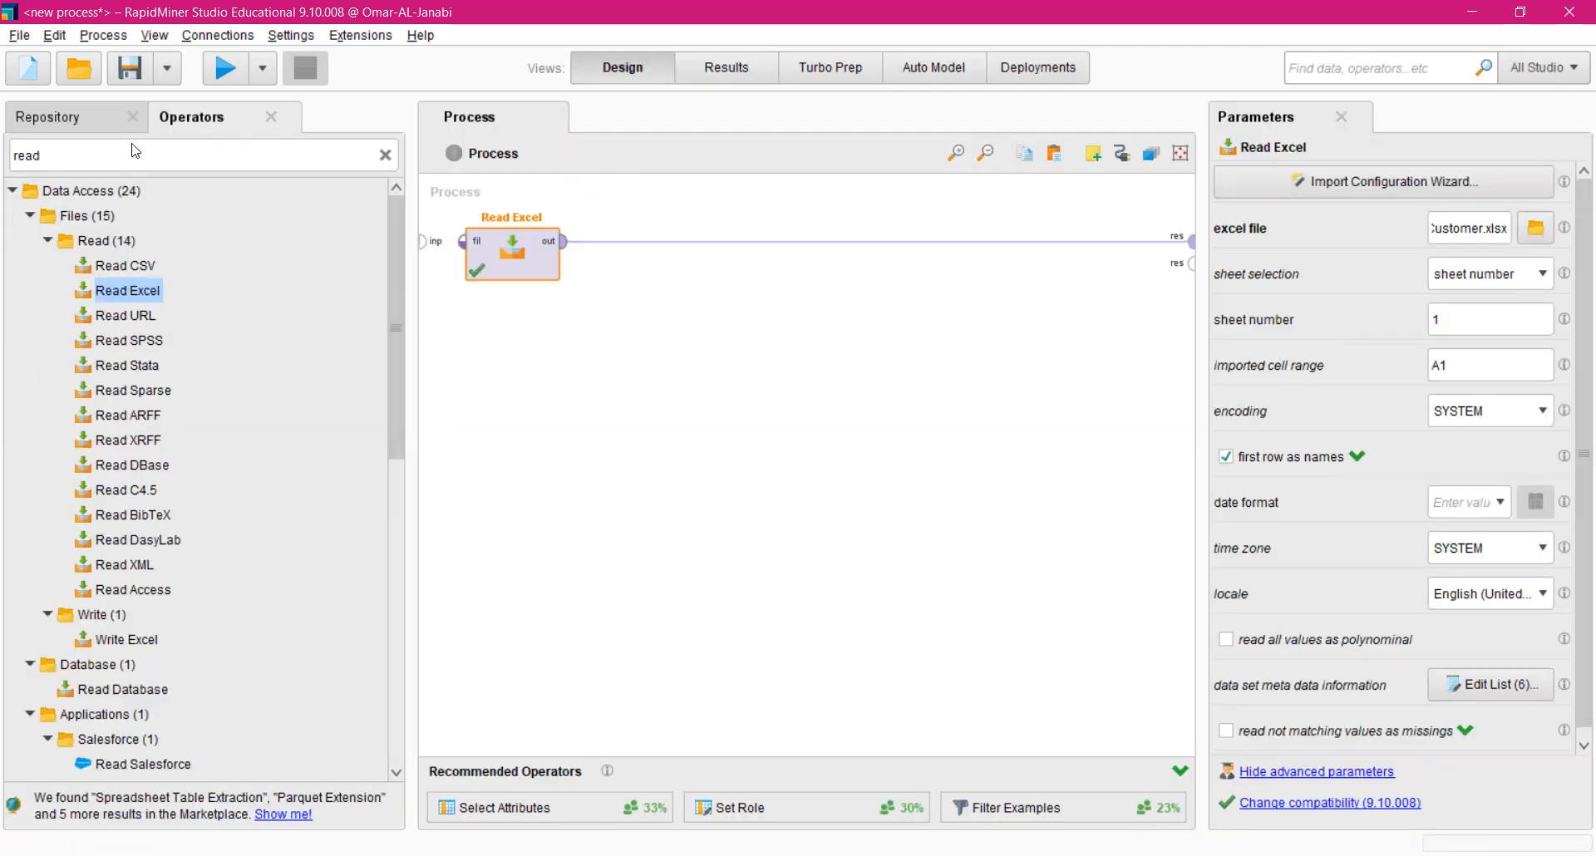
left_click(54, 116)
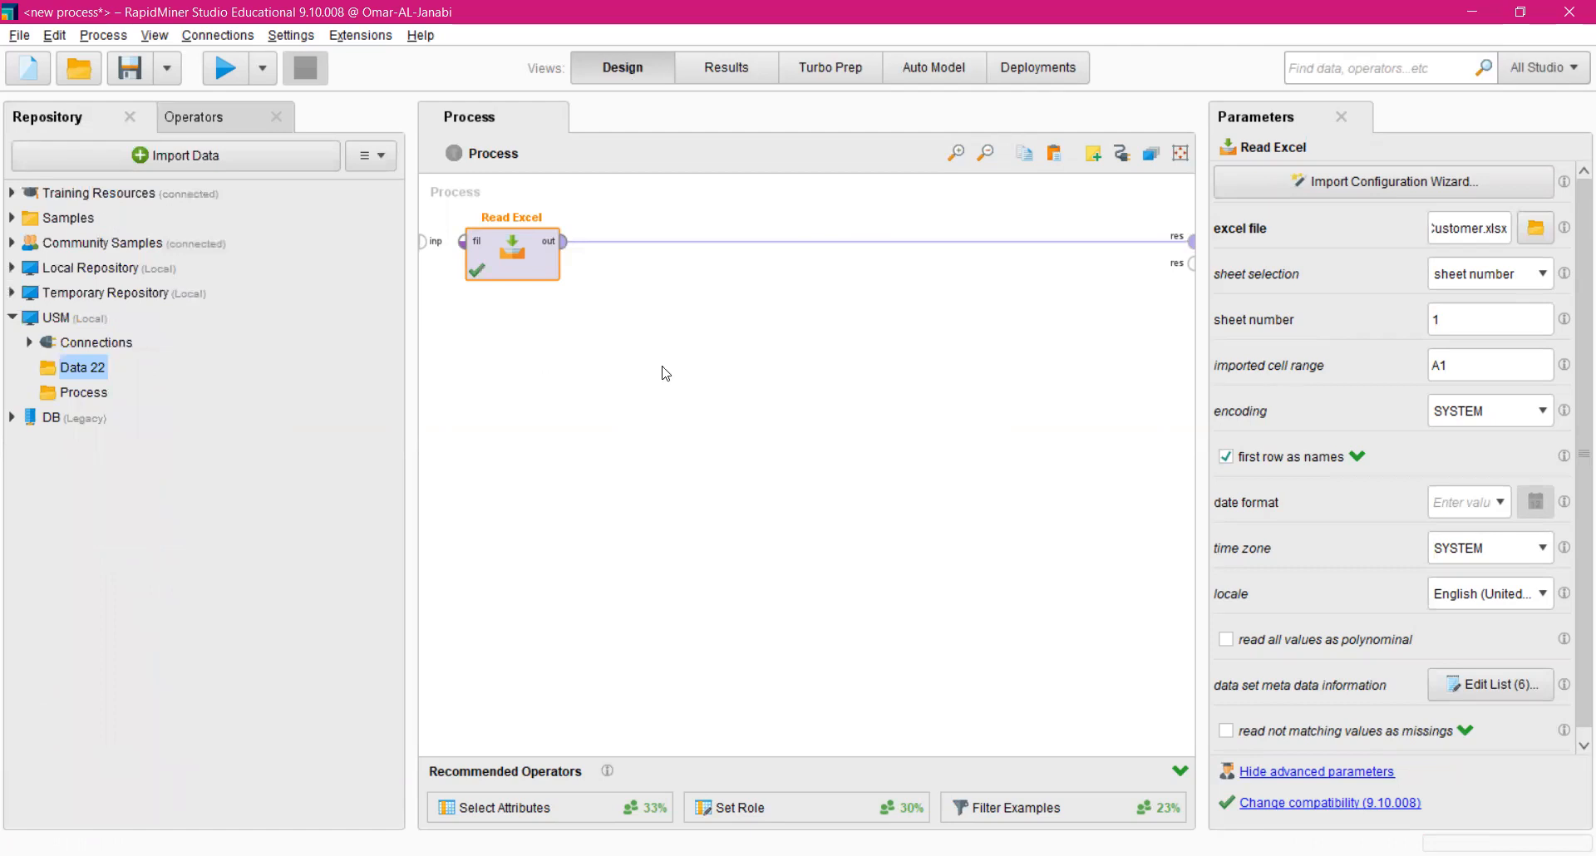
- Search 'store' and place a Store operator to the right of Read Excel
left_click(220, 117)
double_click(104, 147)
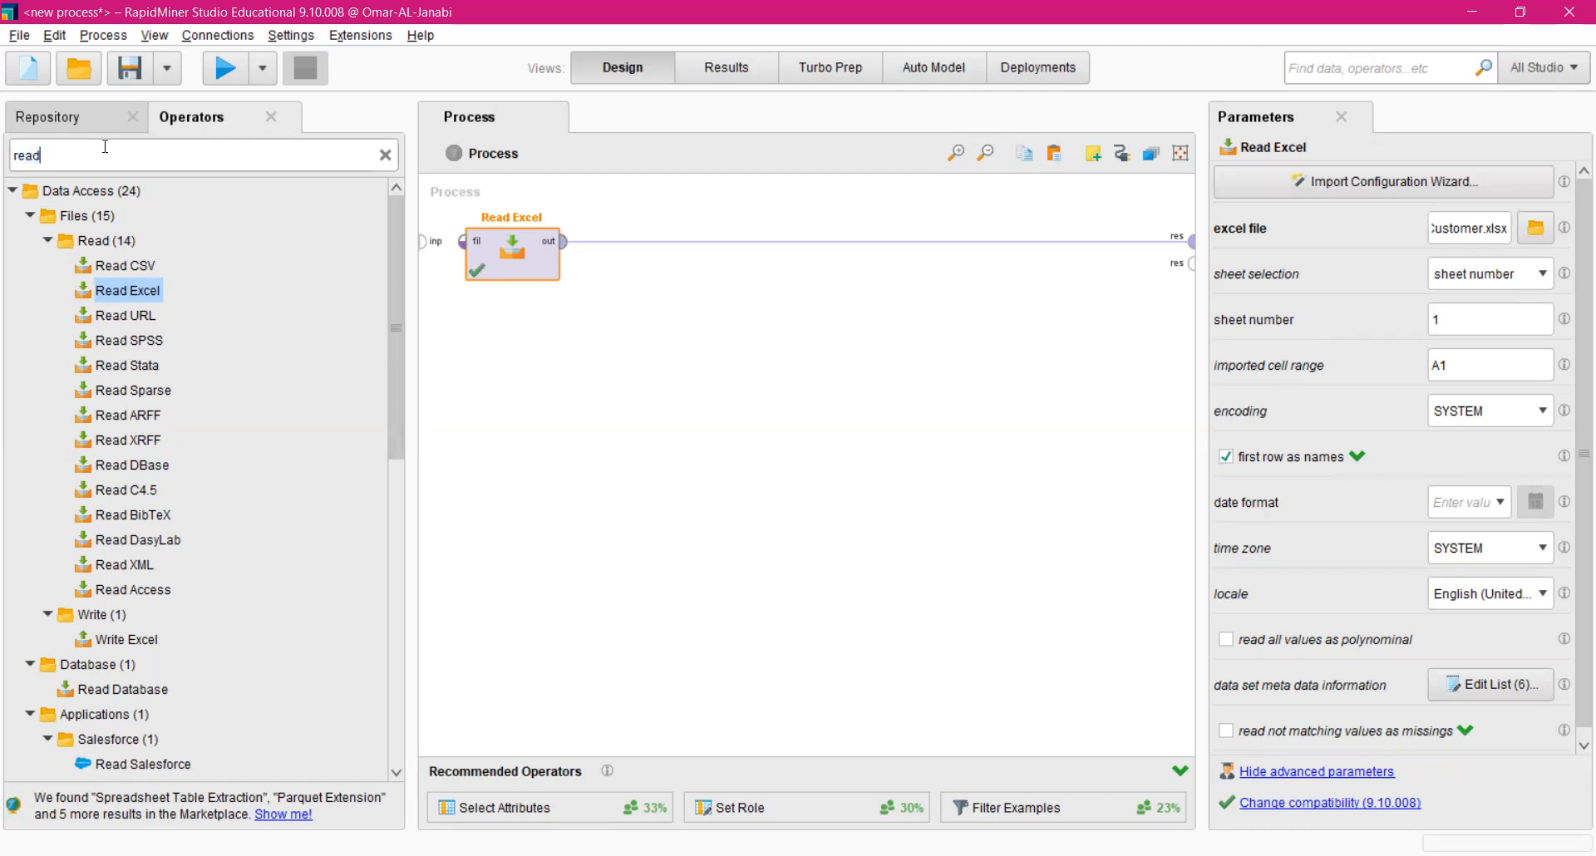
key("BackSpace")
type("store")
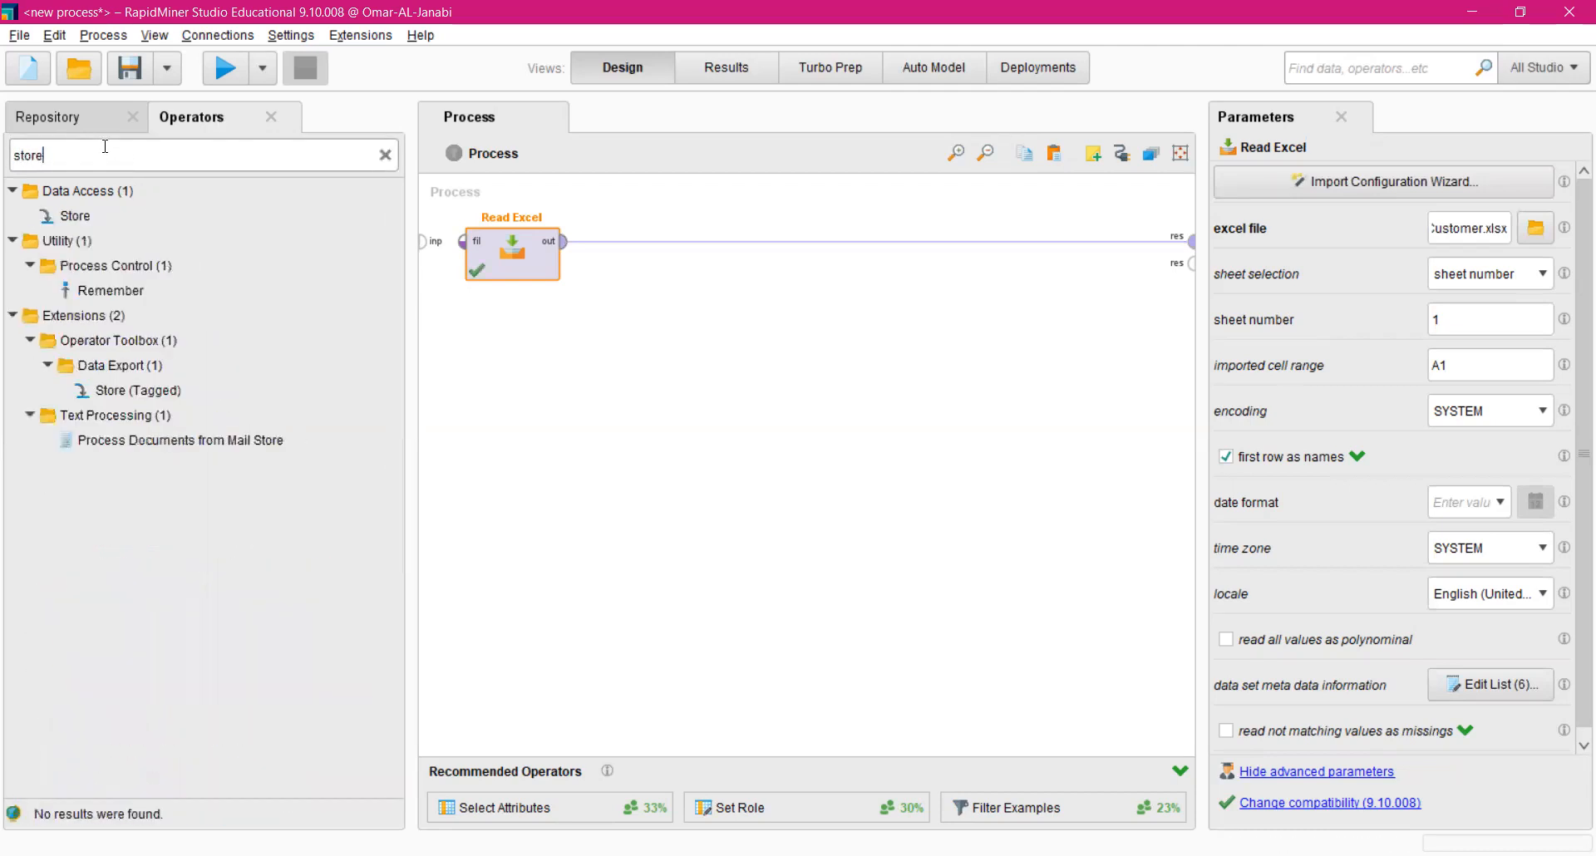
left_click_drag(98, 209, 819, 241)
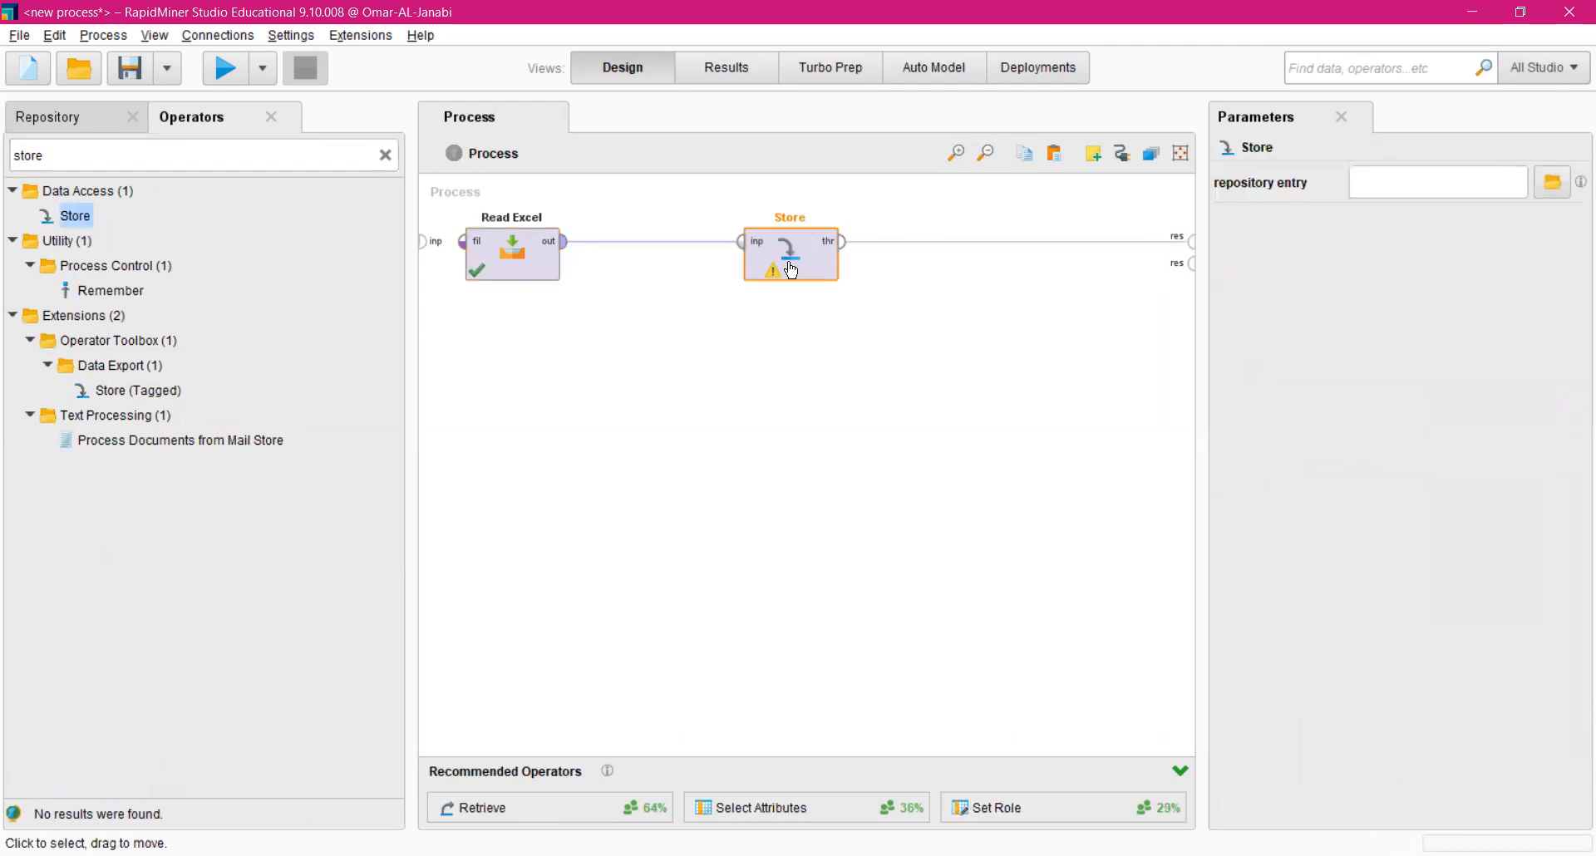
- Set the Store repository entry to //USM/Data 22/Tel USM
left_click(1568, 184)
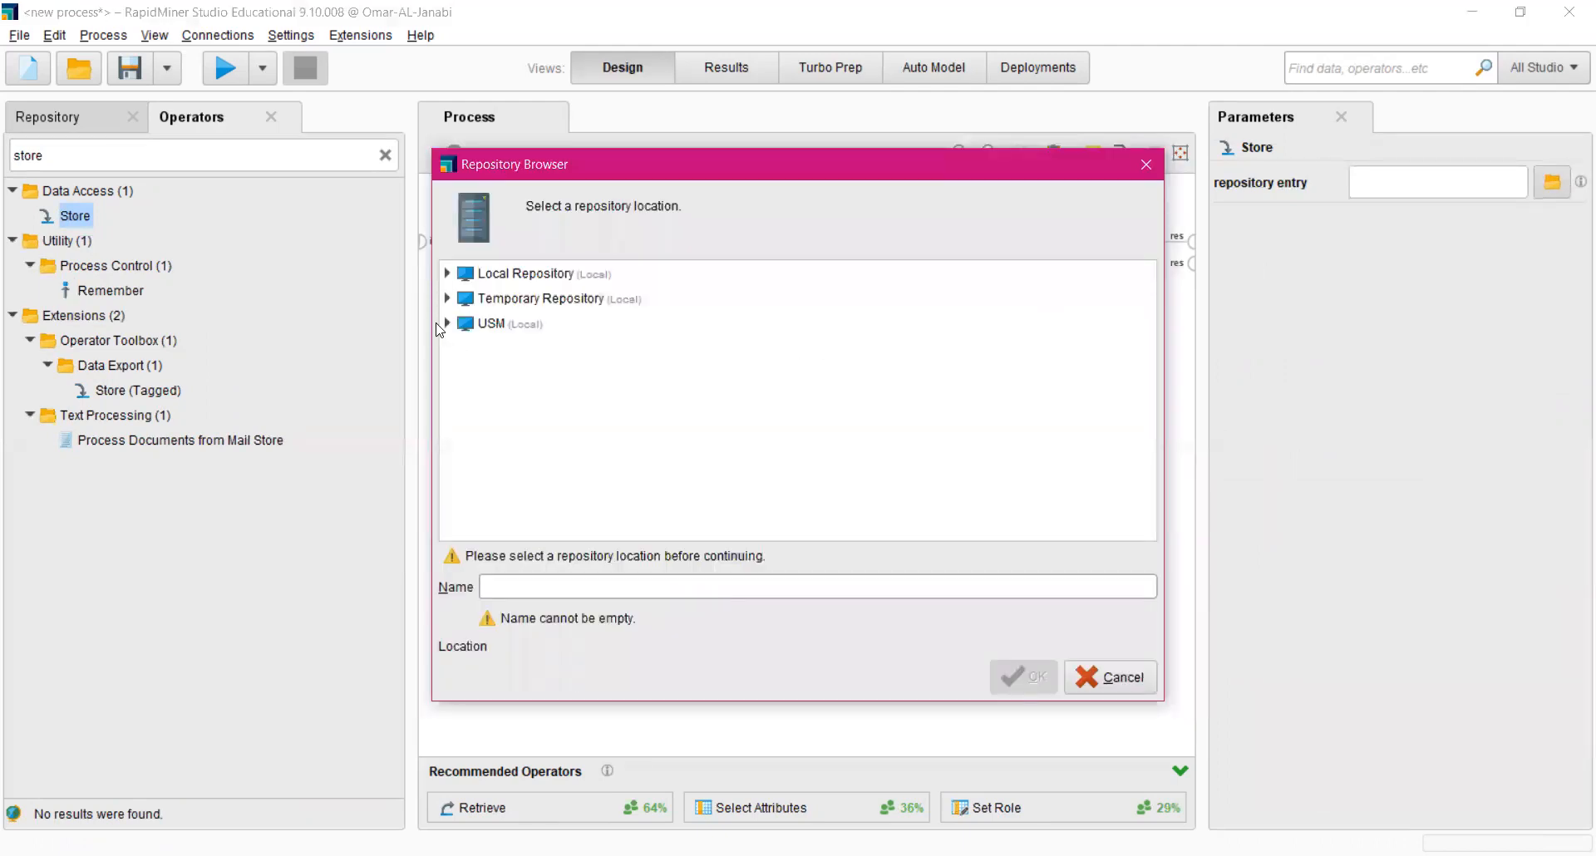
left_click(446, 327)
left_click(473, 377)
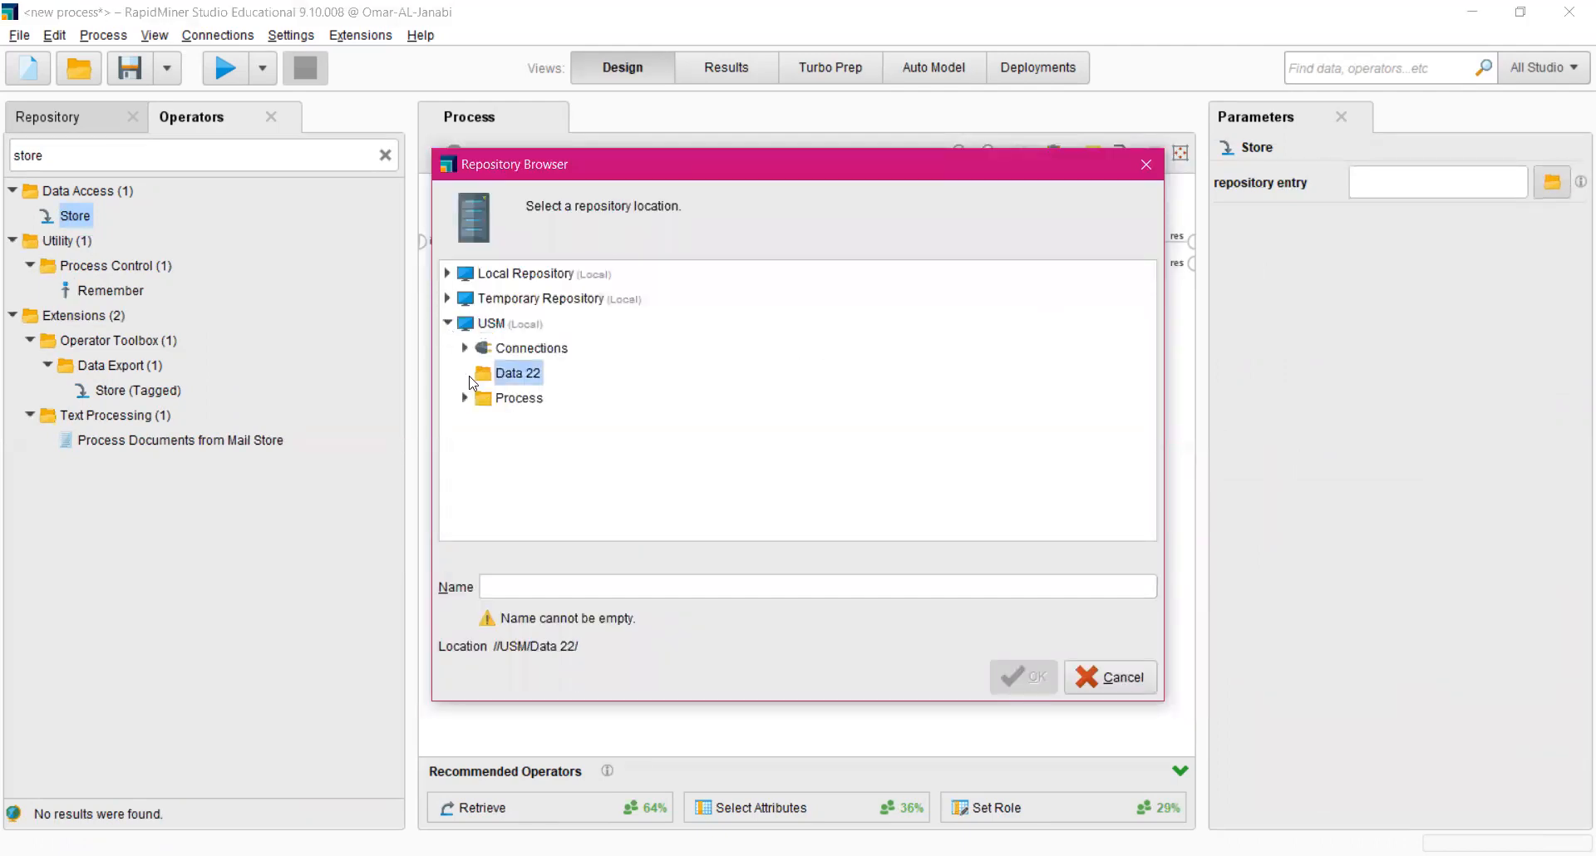
left_click(597, 586)
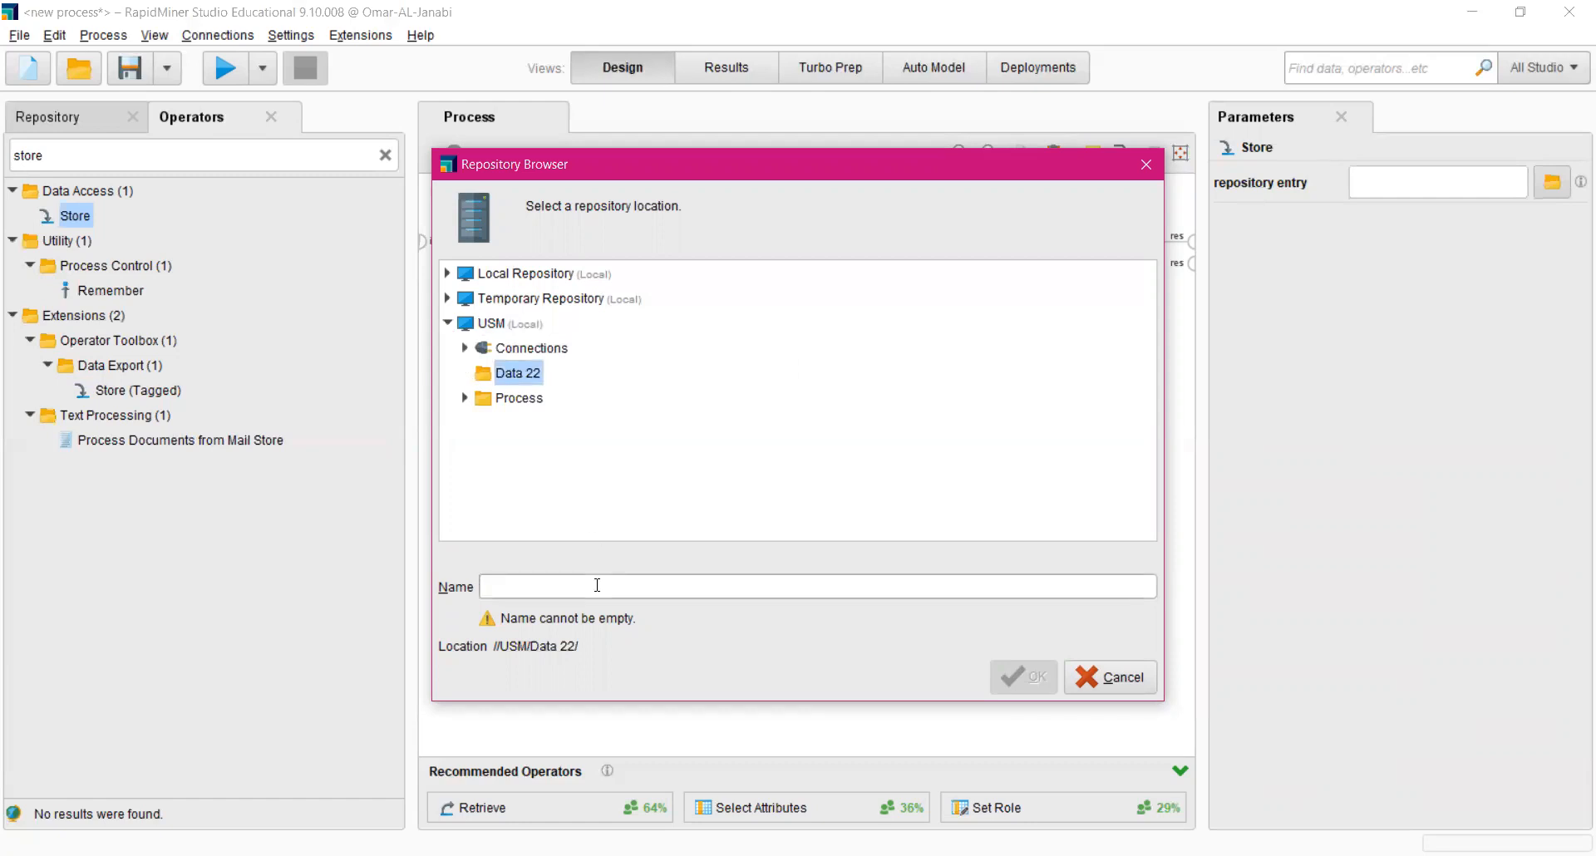
type("Tel")
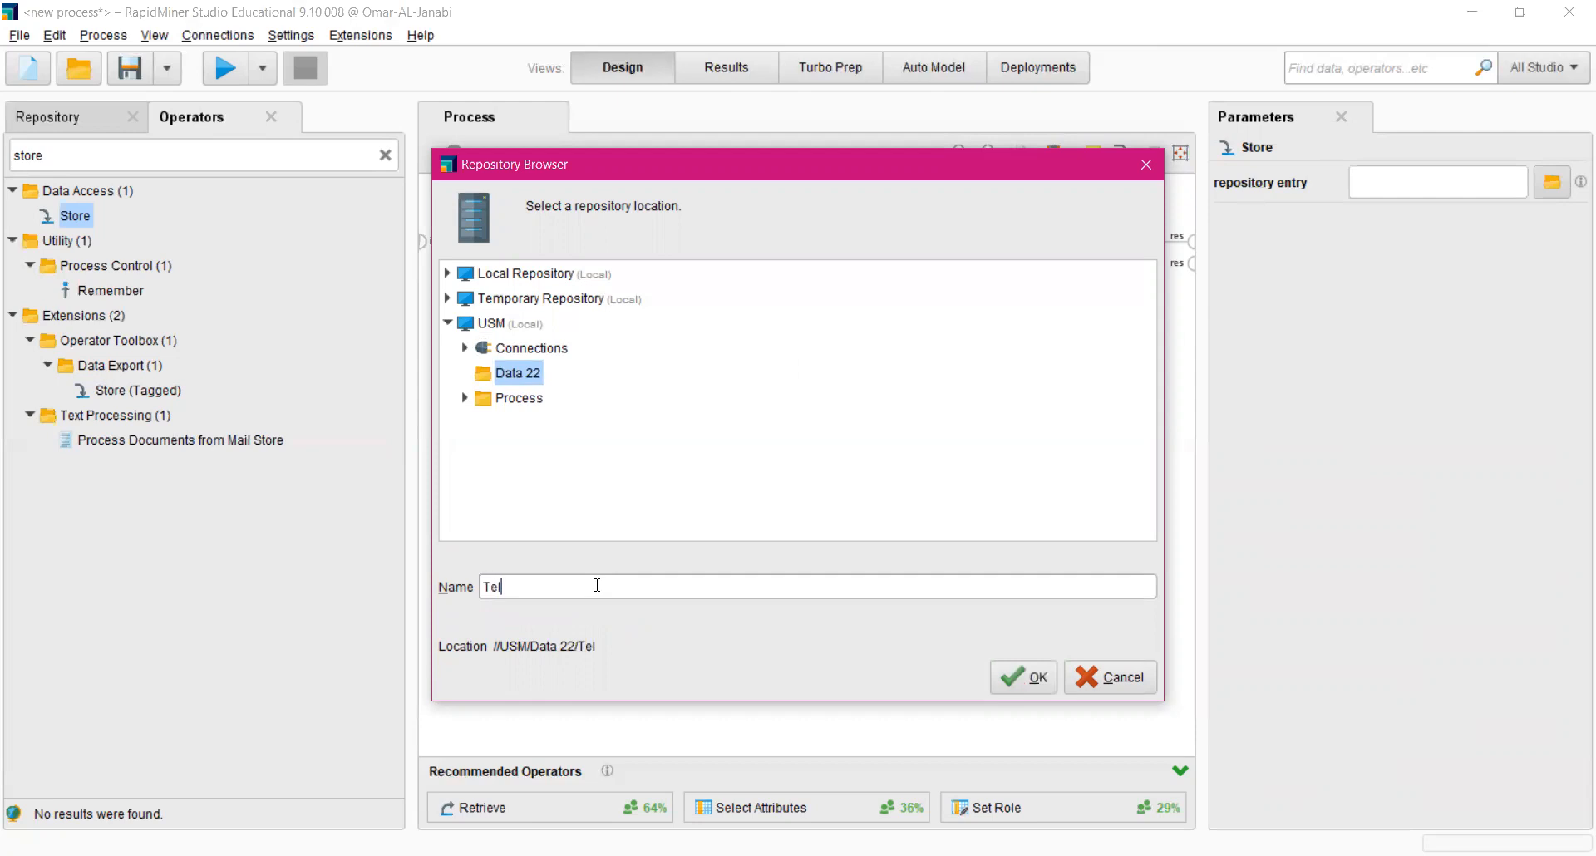
type(" USM")
left_click(1014, 680)
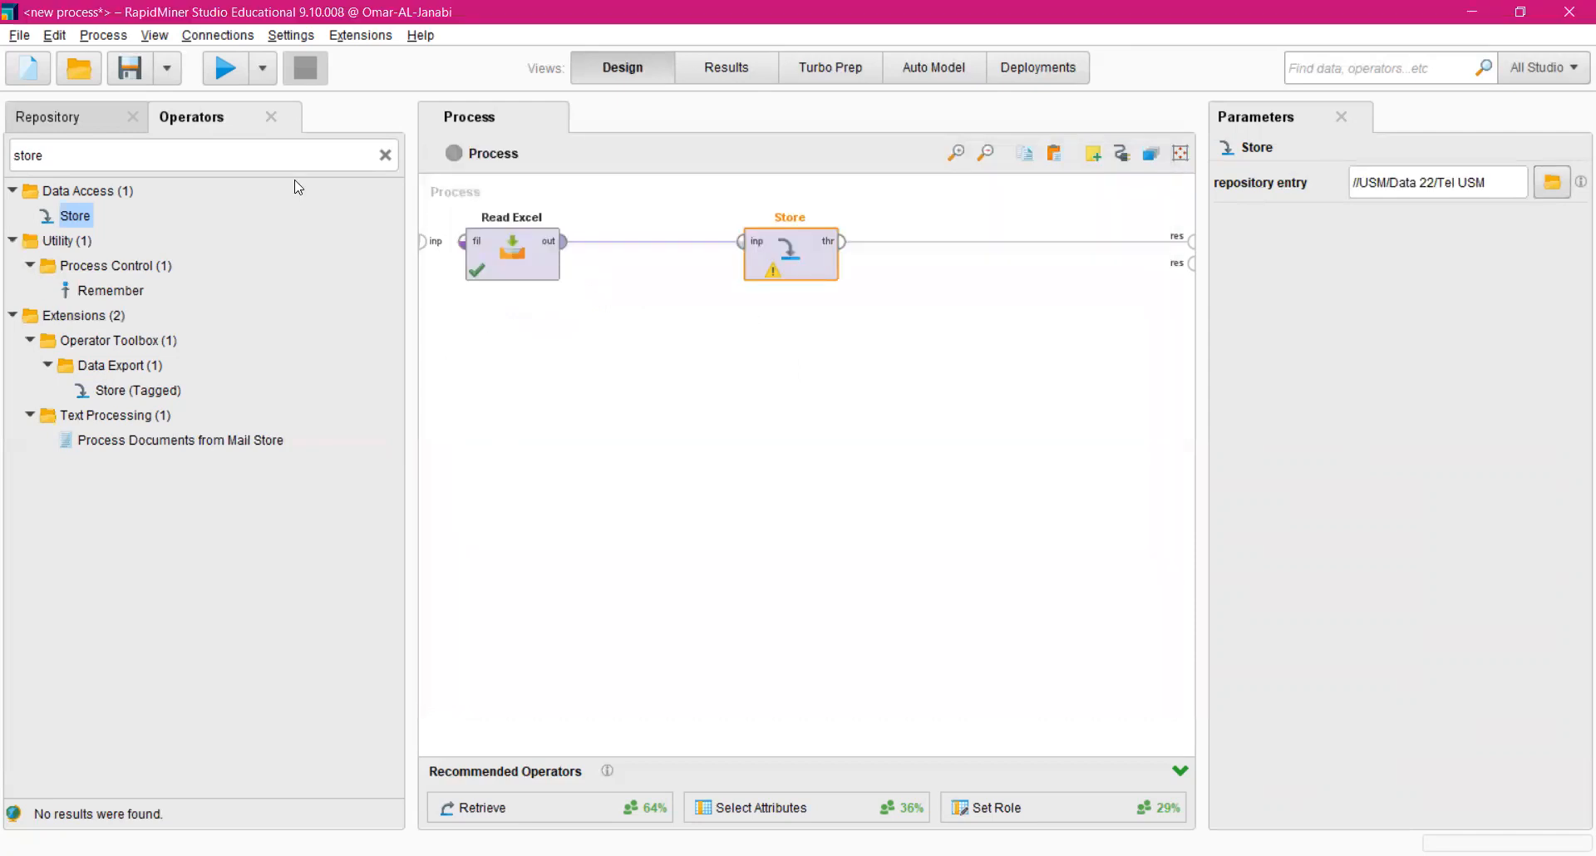
- Run the process and check the stored Tel USM entry in the repository
left_click(45, 118)
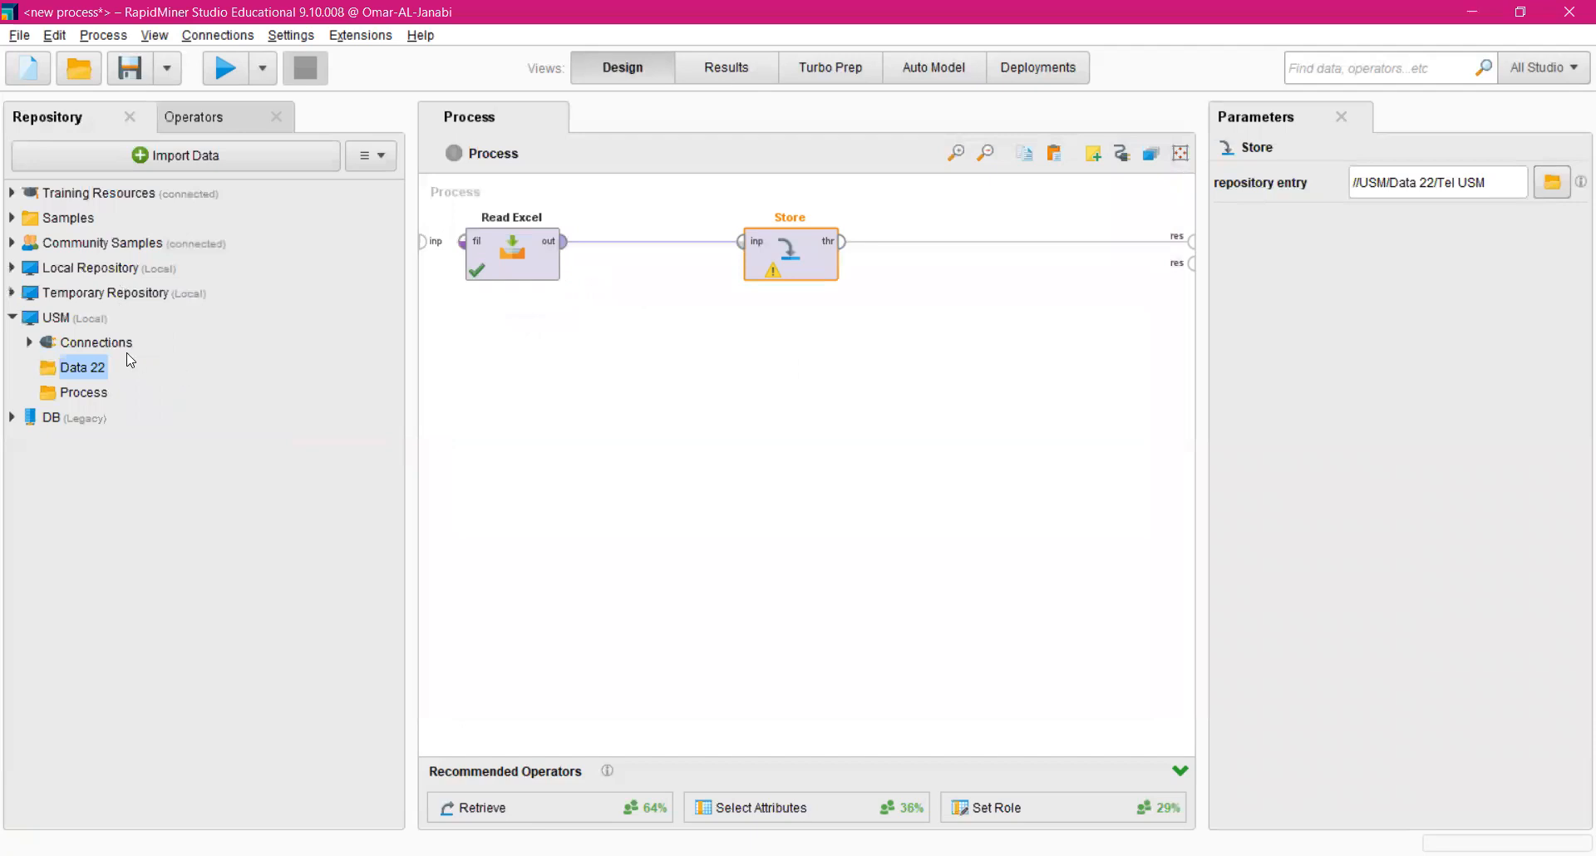
left_click(223, 66)
left_click(619, 67)
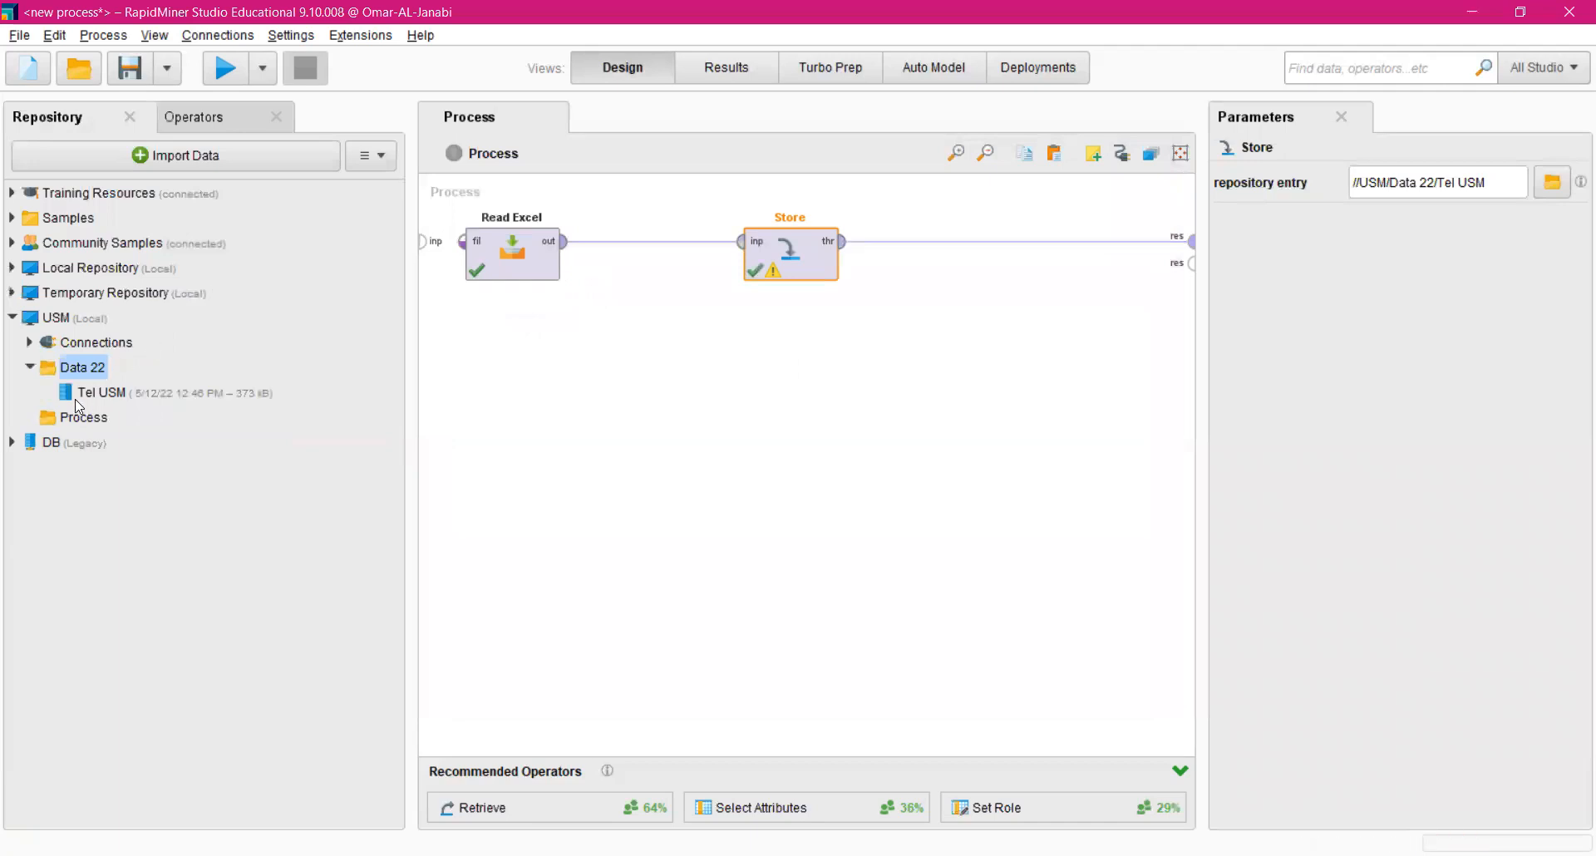
left_click(75, 400)
mouse_move(78, 405)
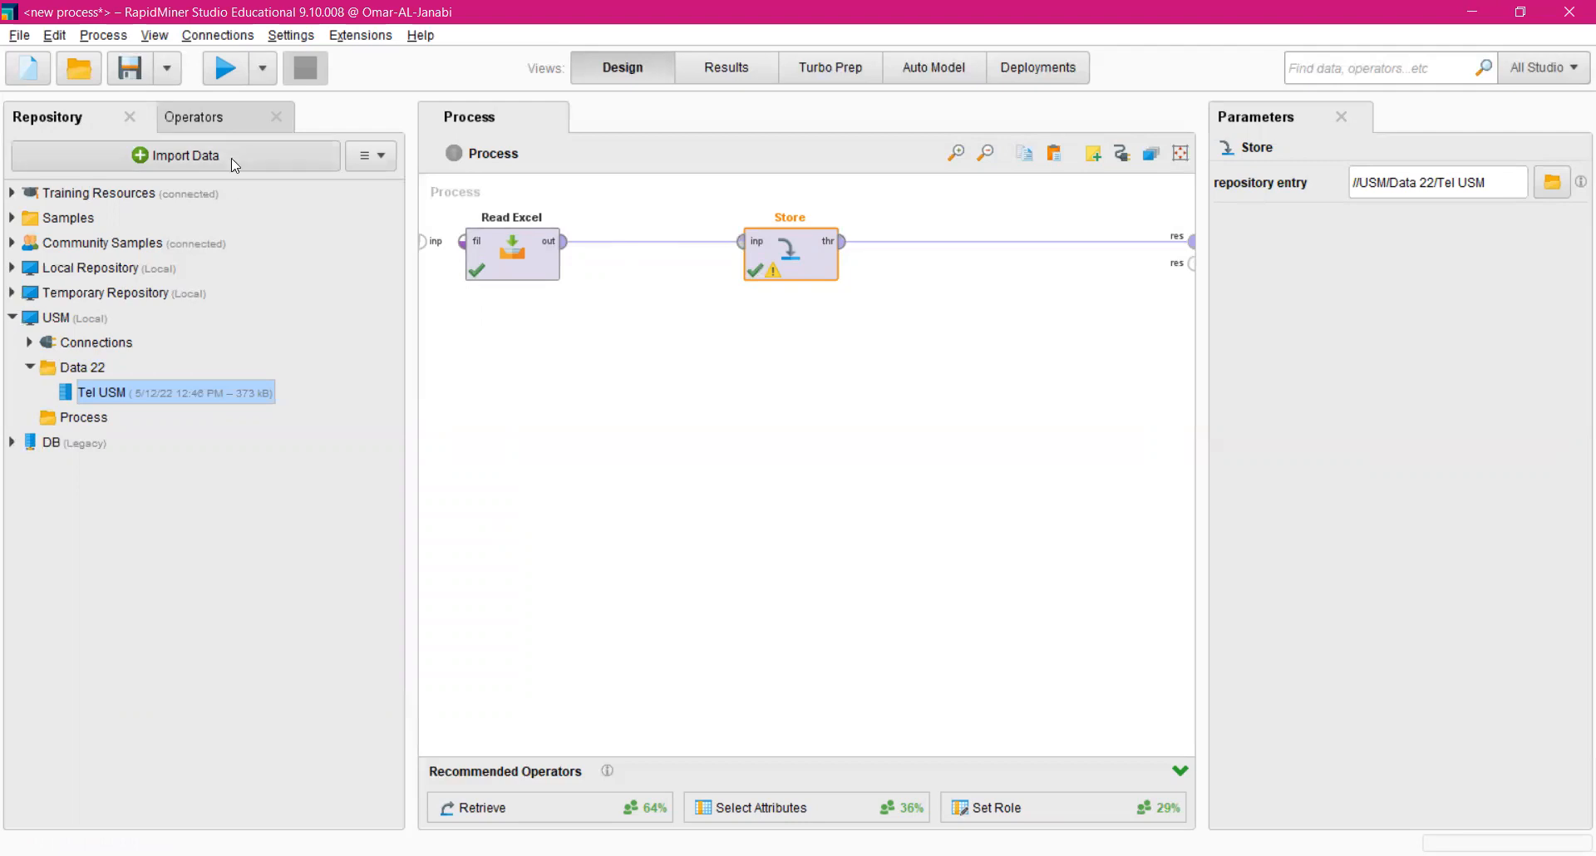
- Use Save Process as to store it as Process1 under USM > Process
left_click(19, 35)
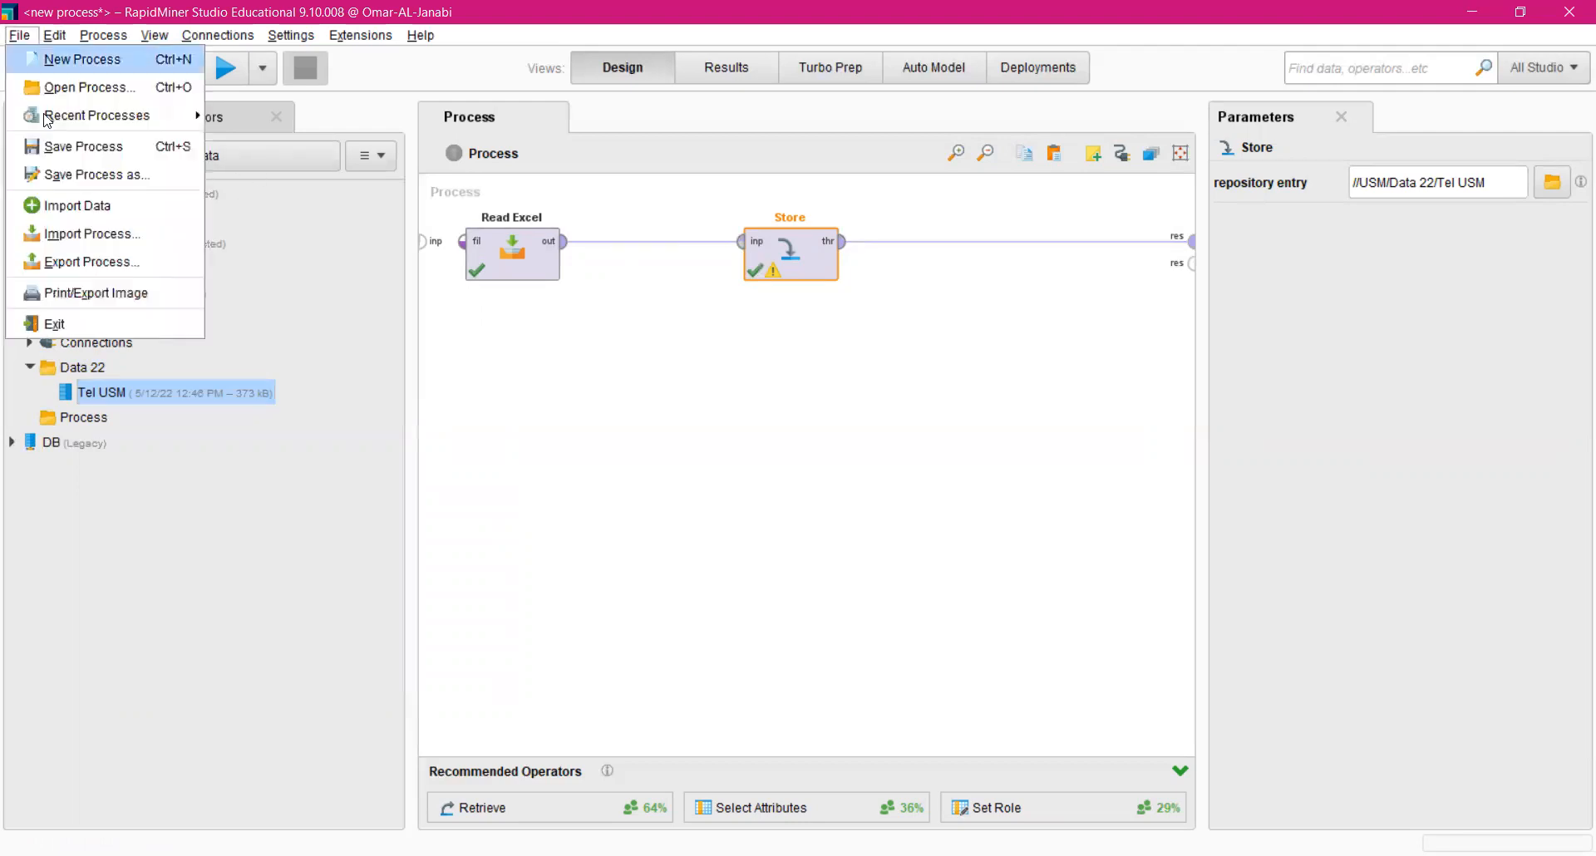
left_click(75, 173)
type("P")
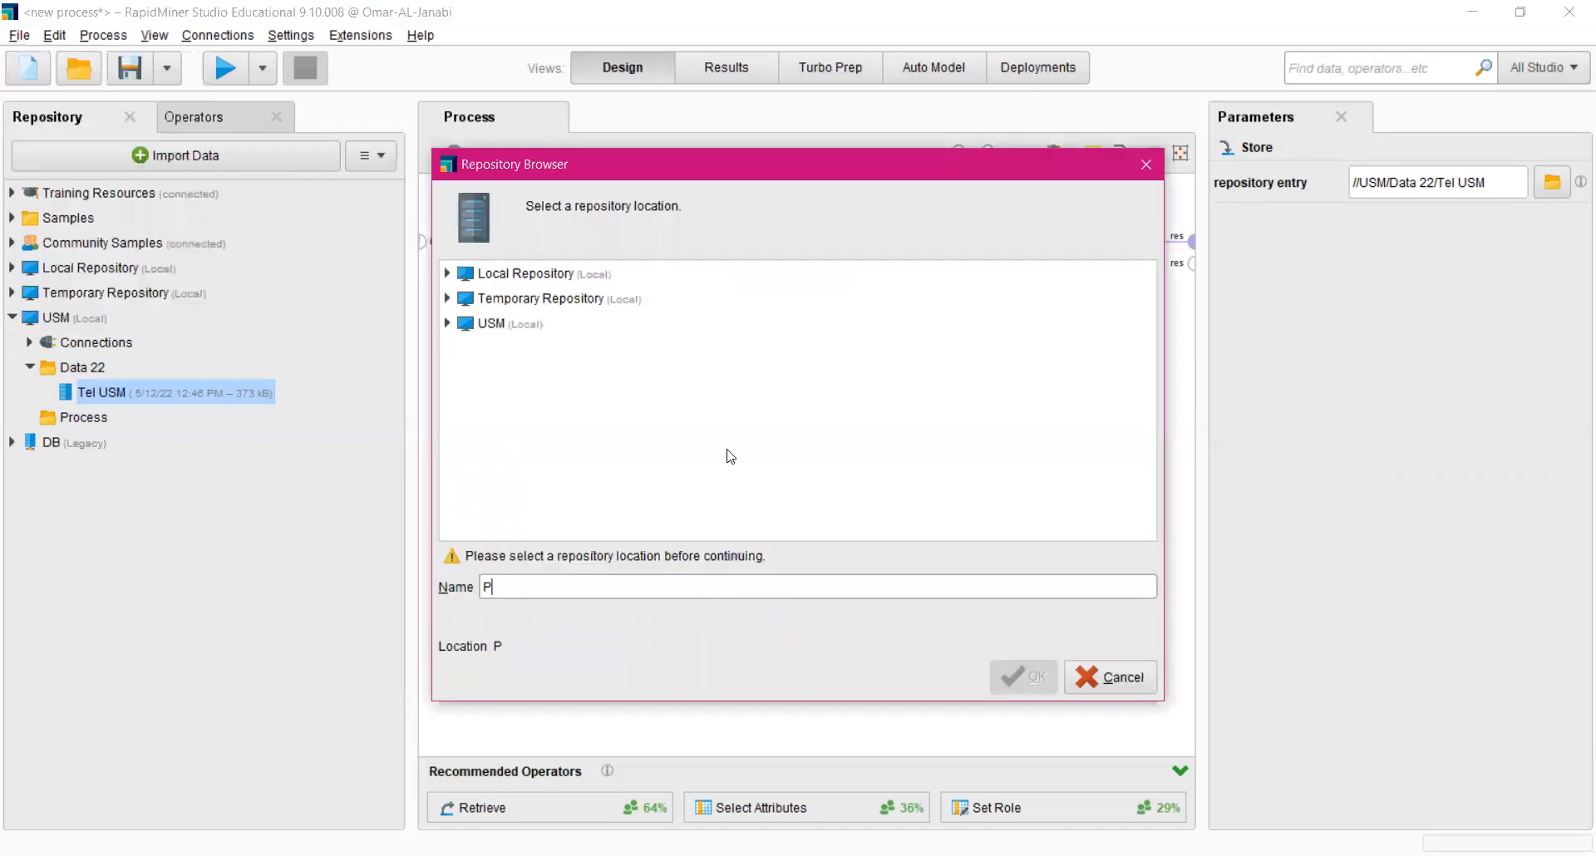
type("rocess1")
left_click(447, 322)
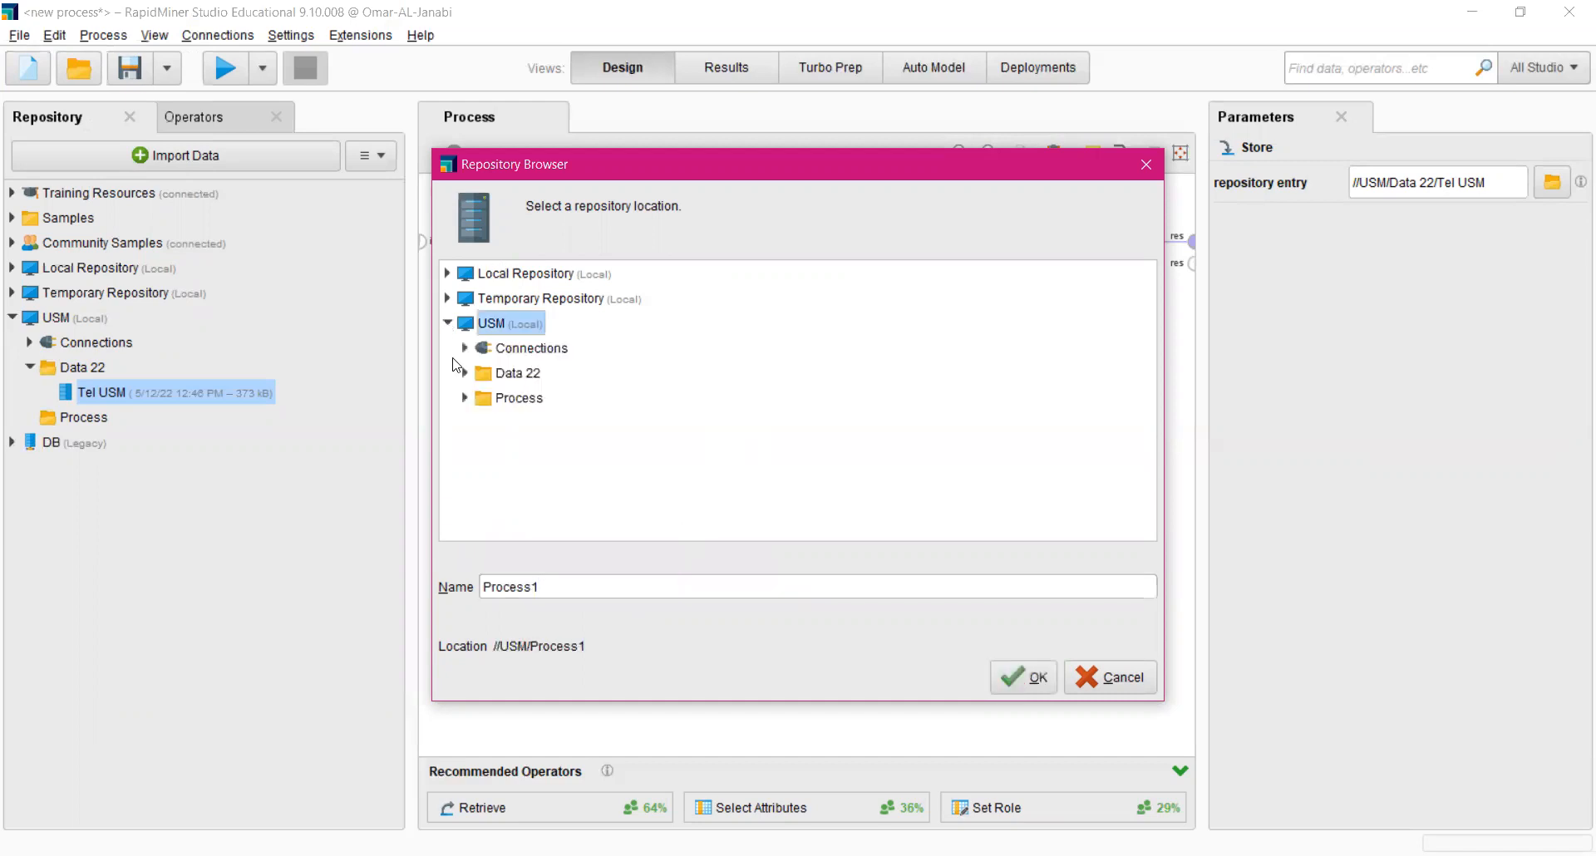
left_click(473, 401)
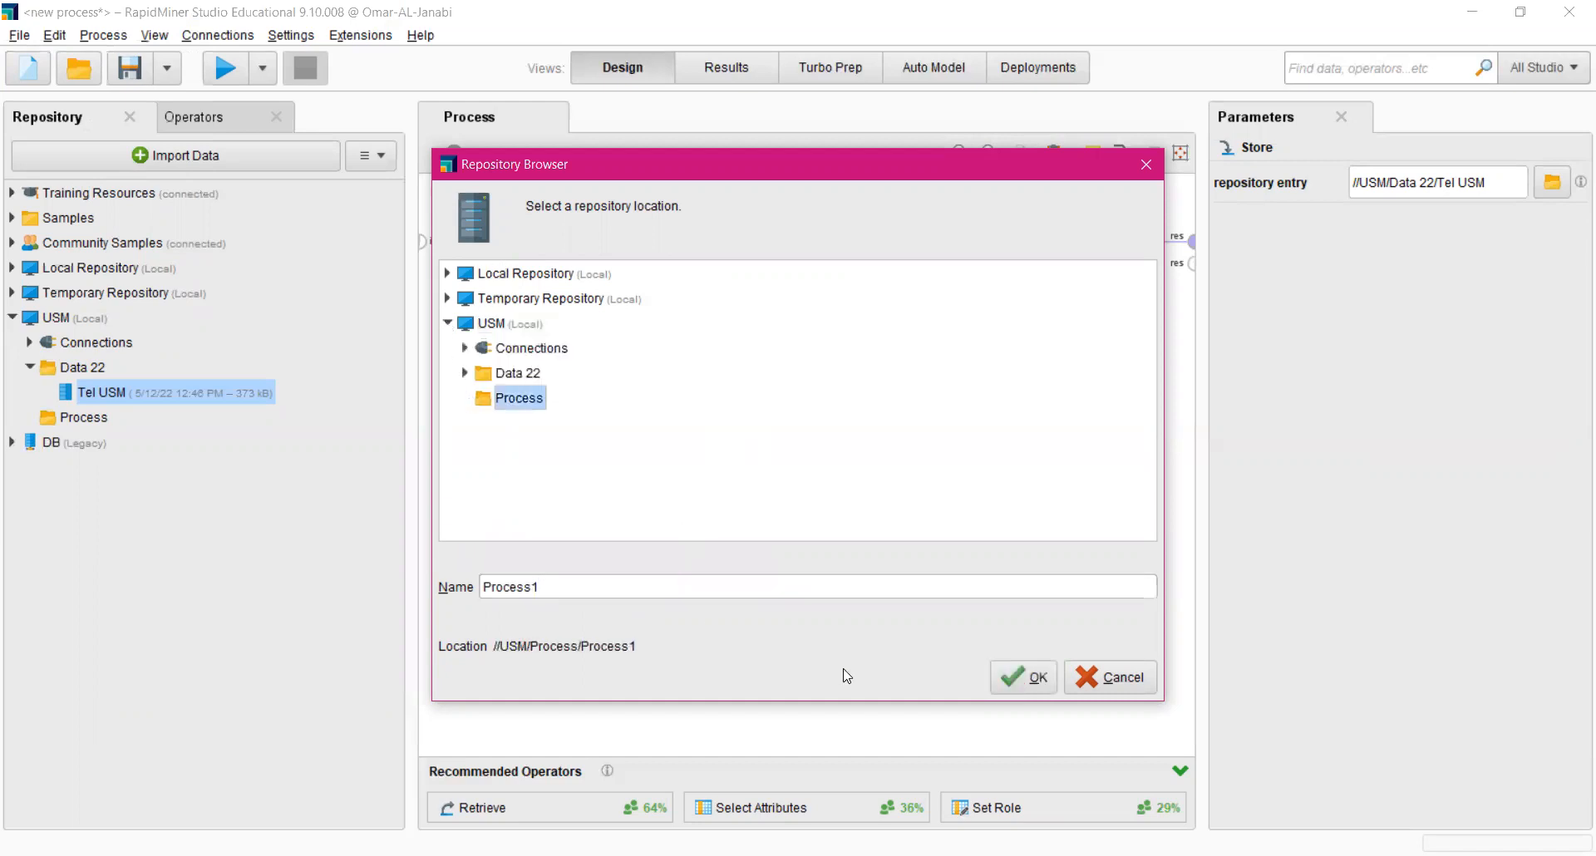
left_click(1011, 678)
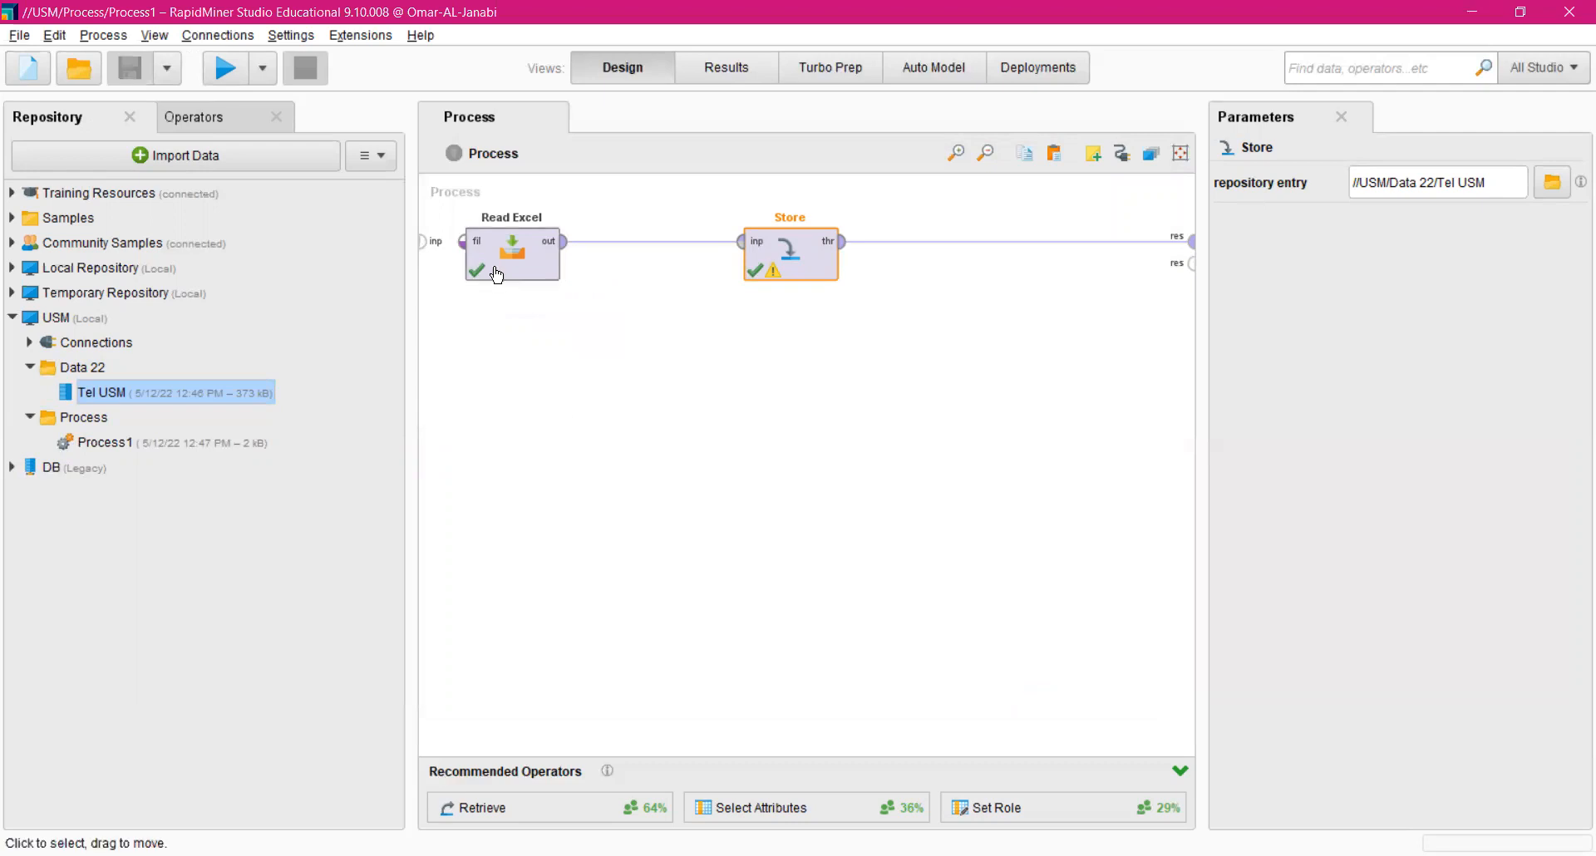
- Start another Blank Process from the New Process Welcome dialog
left_click(24, 82)
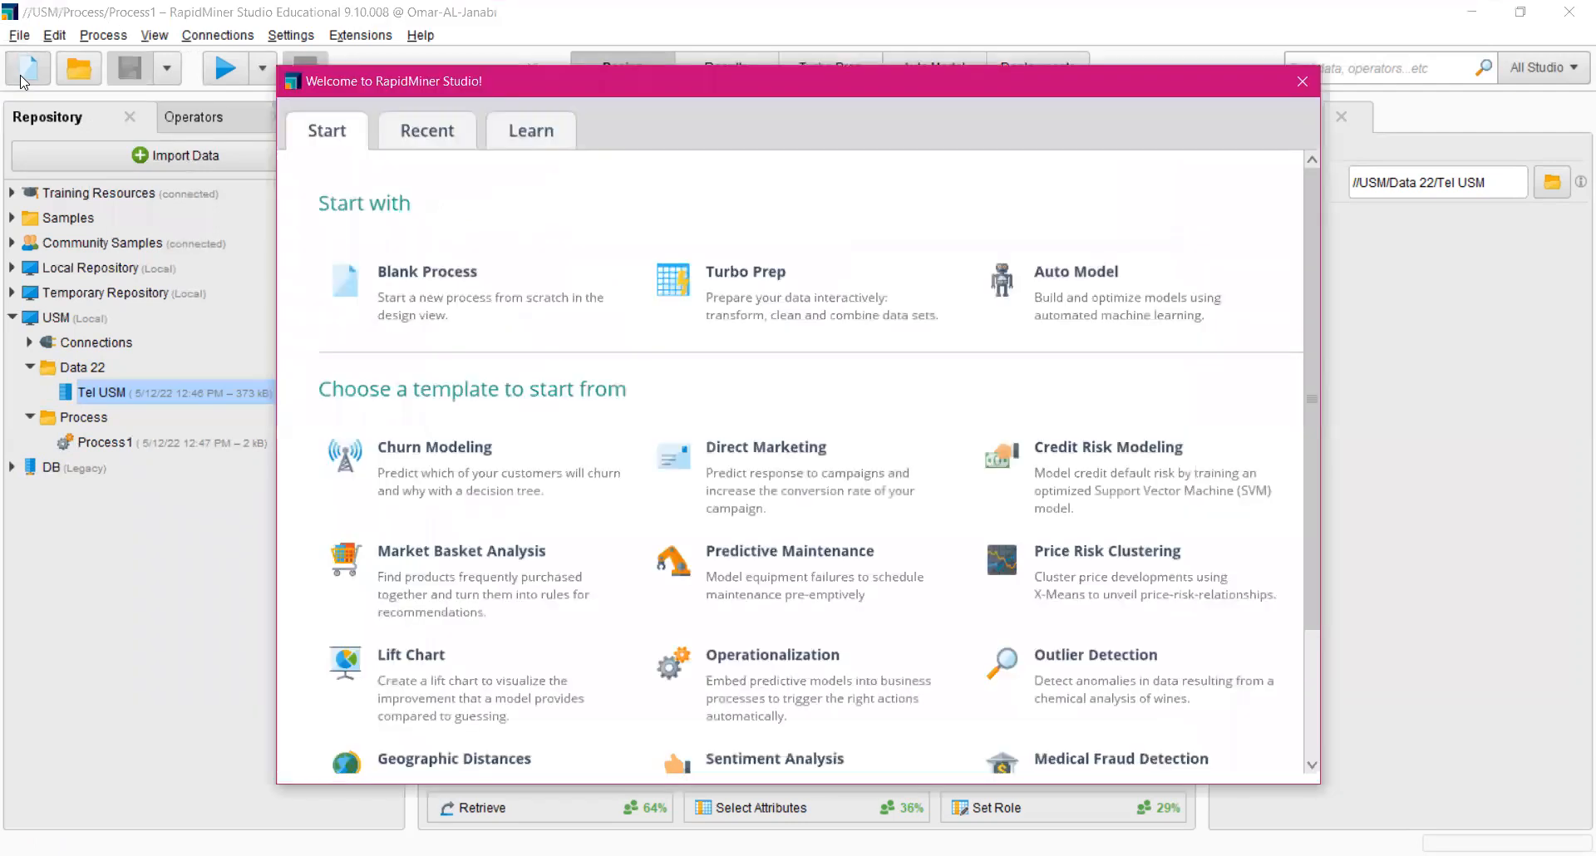
left_click(503, 304)
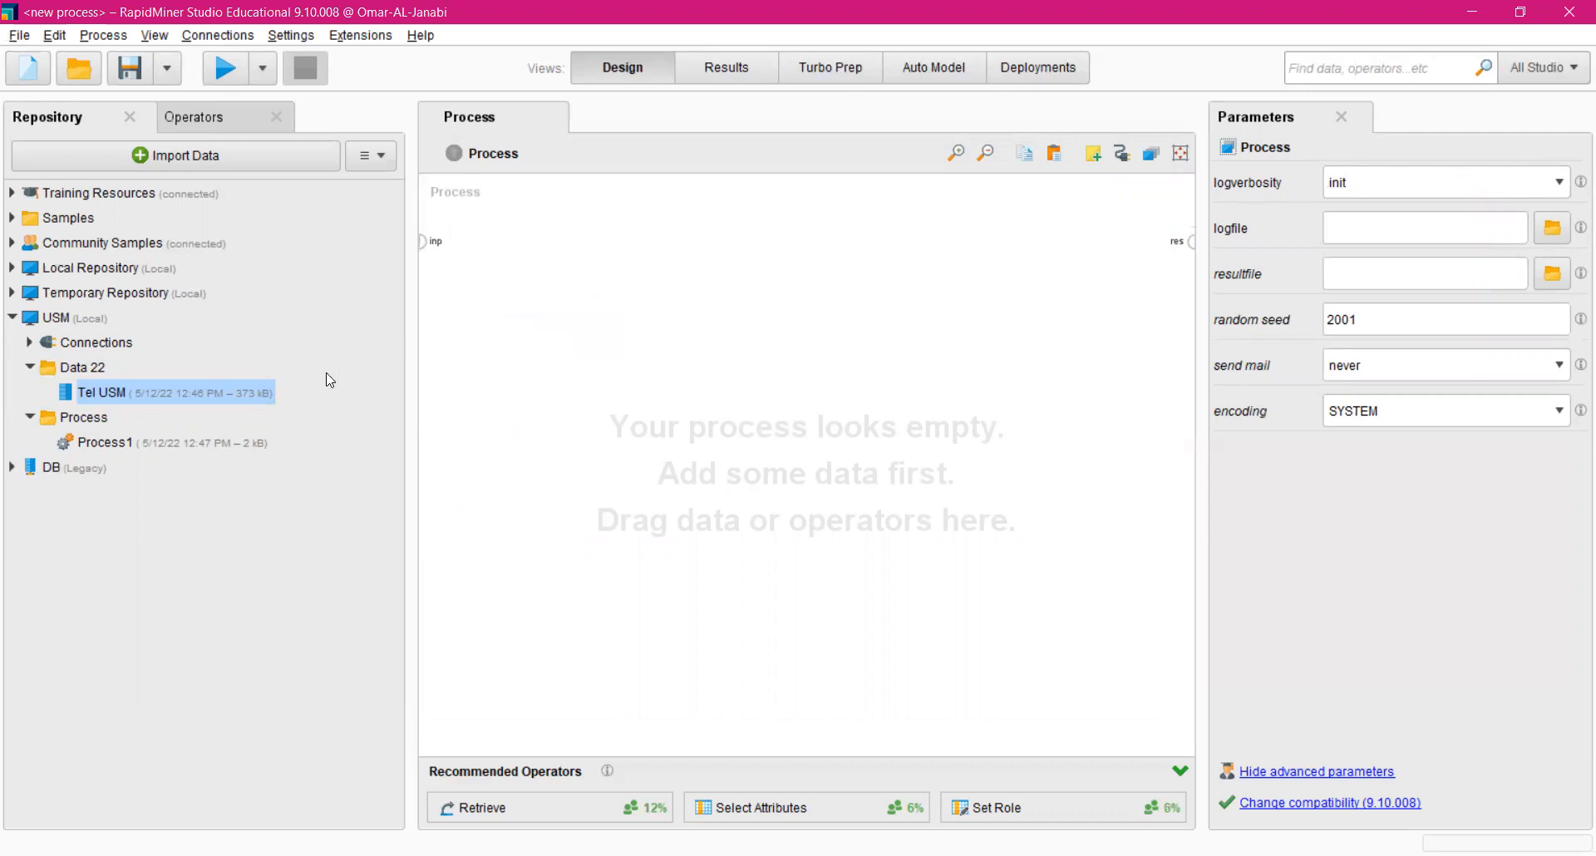
- Create a Twitter-type connection named 'Twitter connect' in the USM repository
left_click(221, 41)
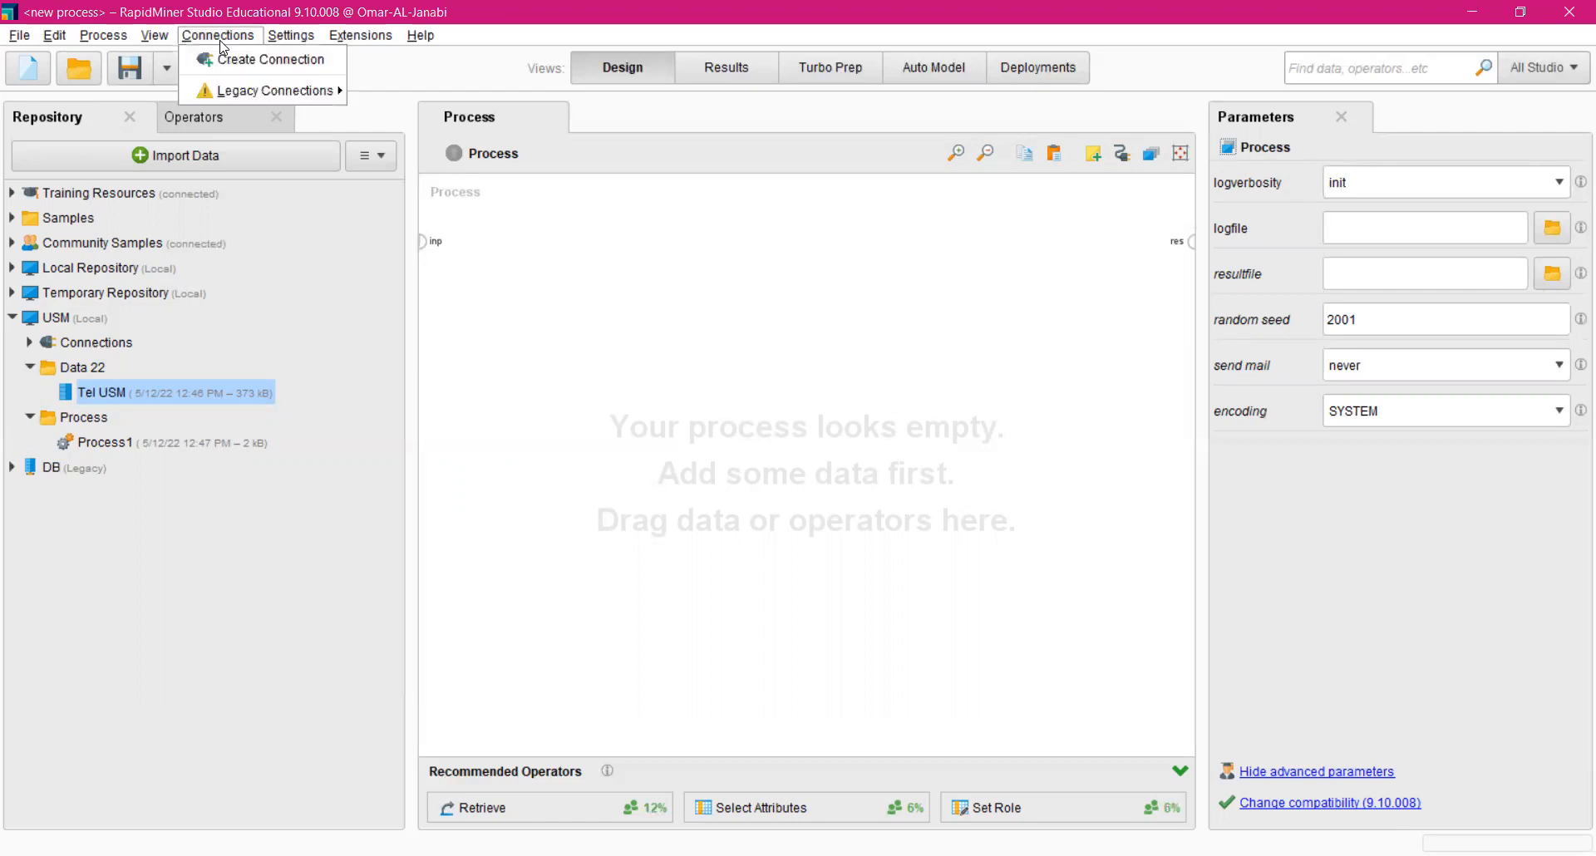
left_click(245, 63)
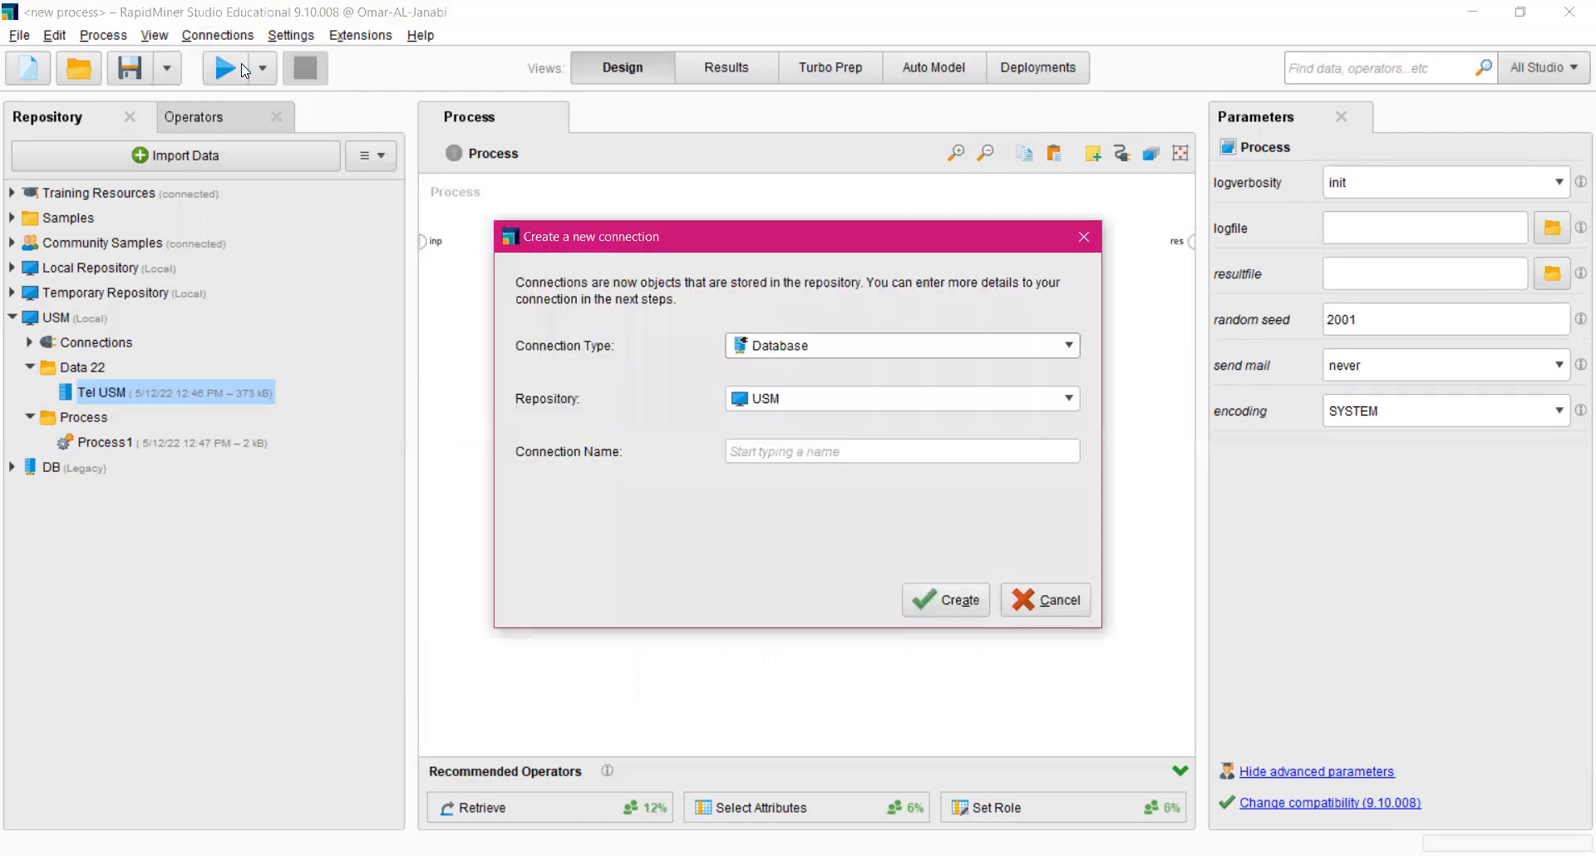
left_click(984, 346)
scroll(1076, 455, "down", 1)
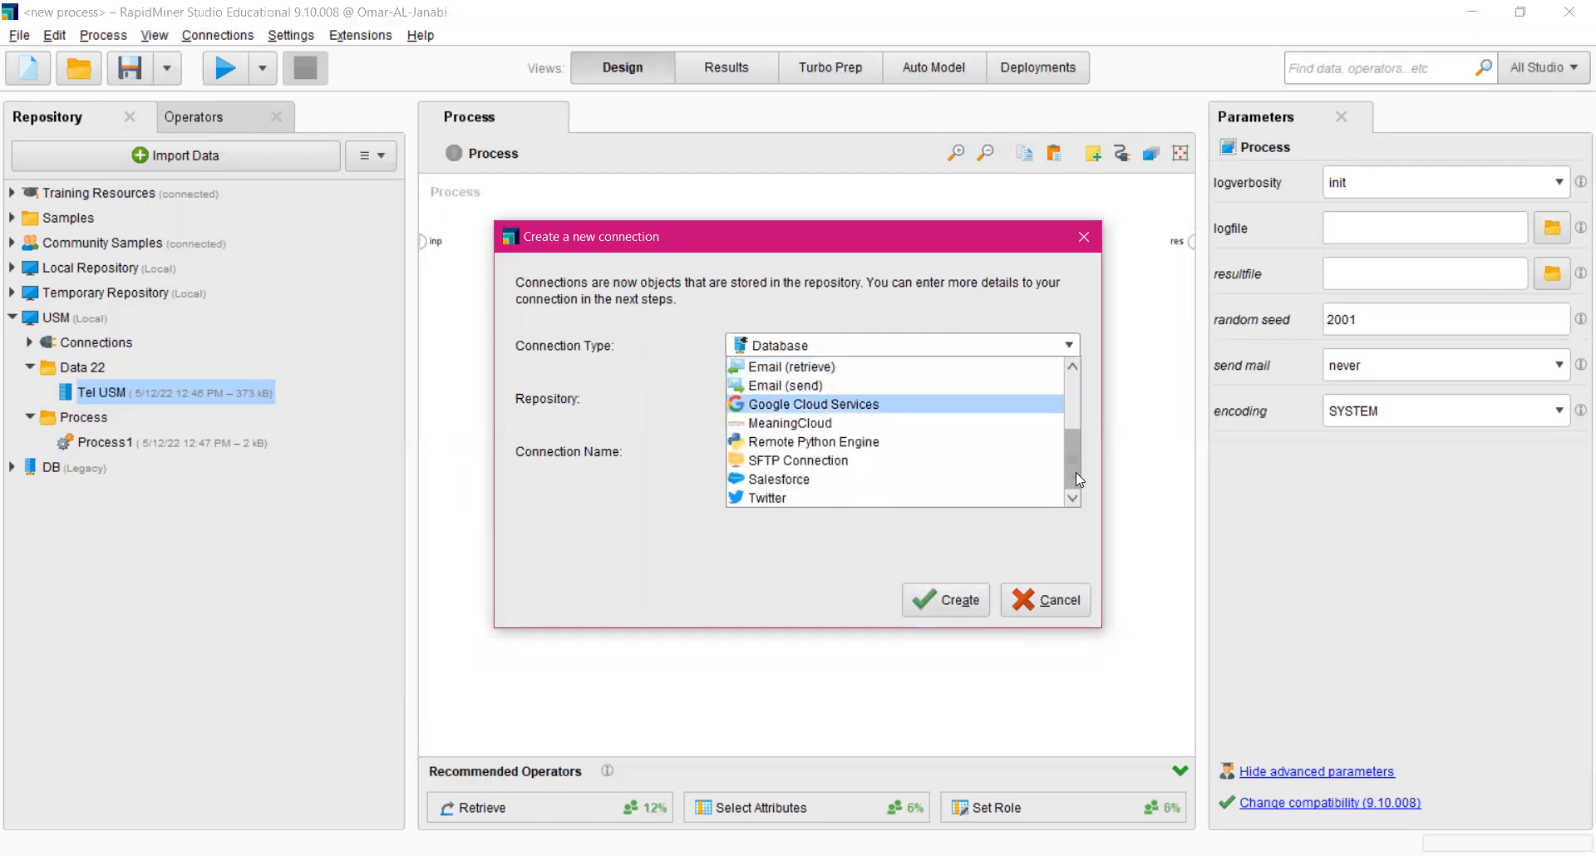
left_click(878, 498)
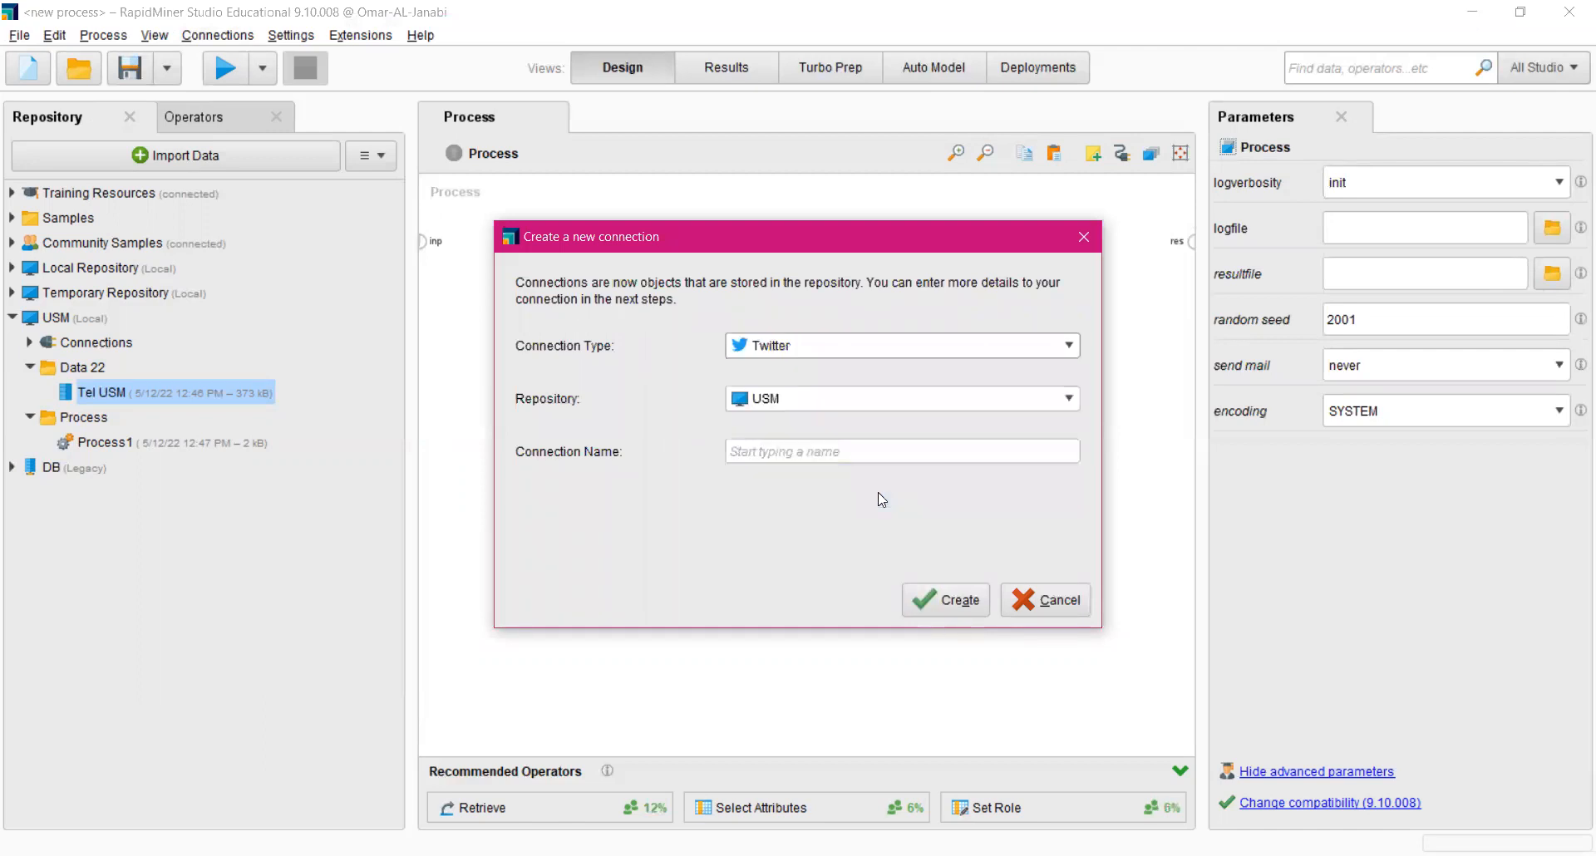
left_click(793, 454)
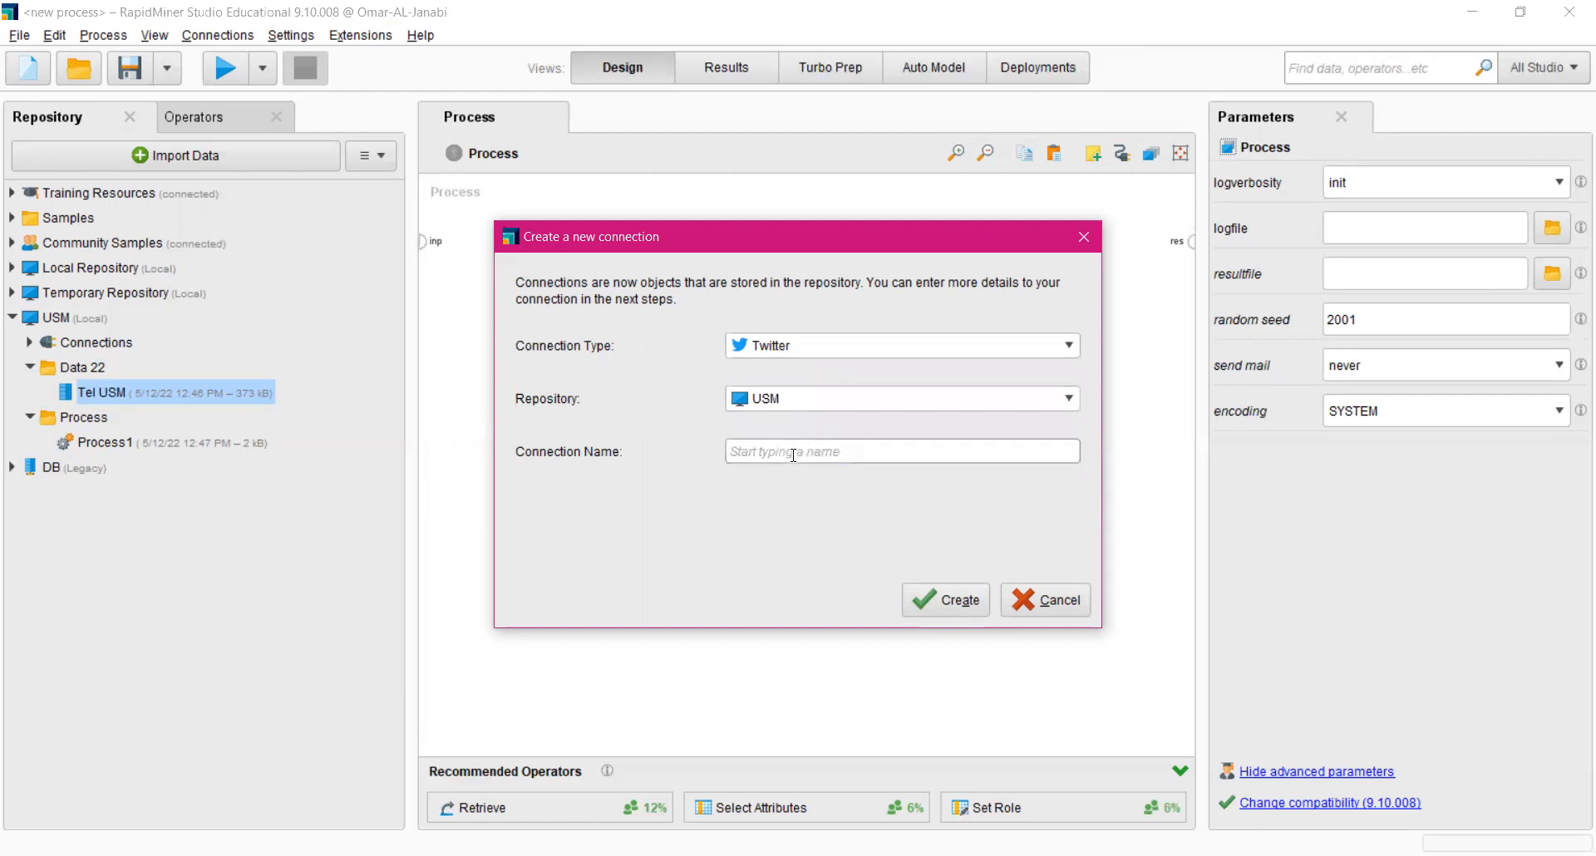
type("Twitter")
type(" com")
type("nect")
left_click(937, 605)
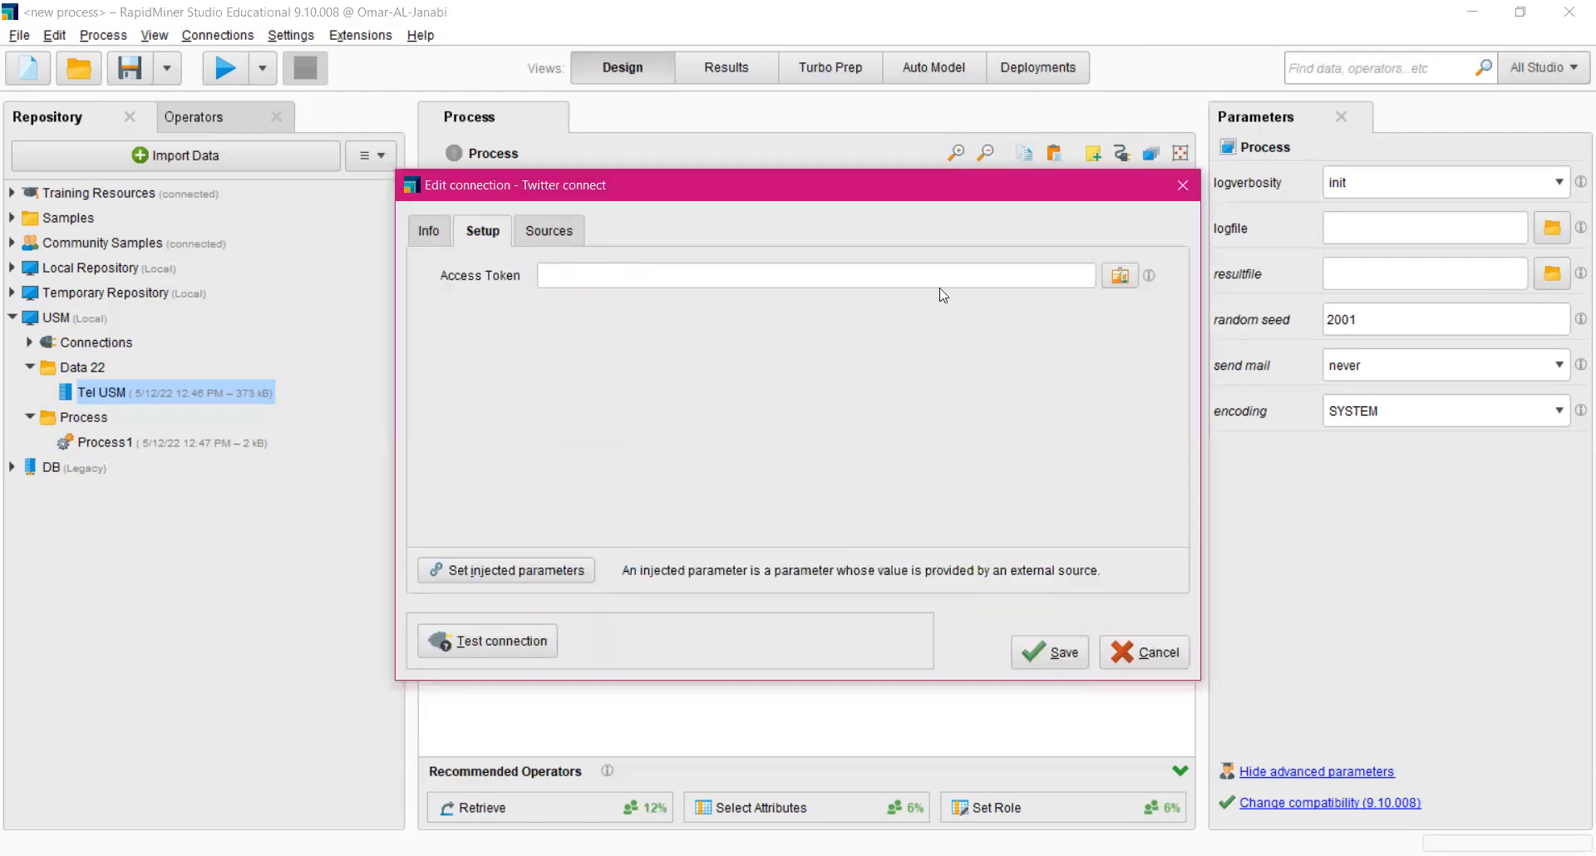
- Request a Twitter access token and copy the authorization URL for the browser
left_click(1120, 277)
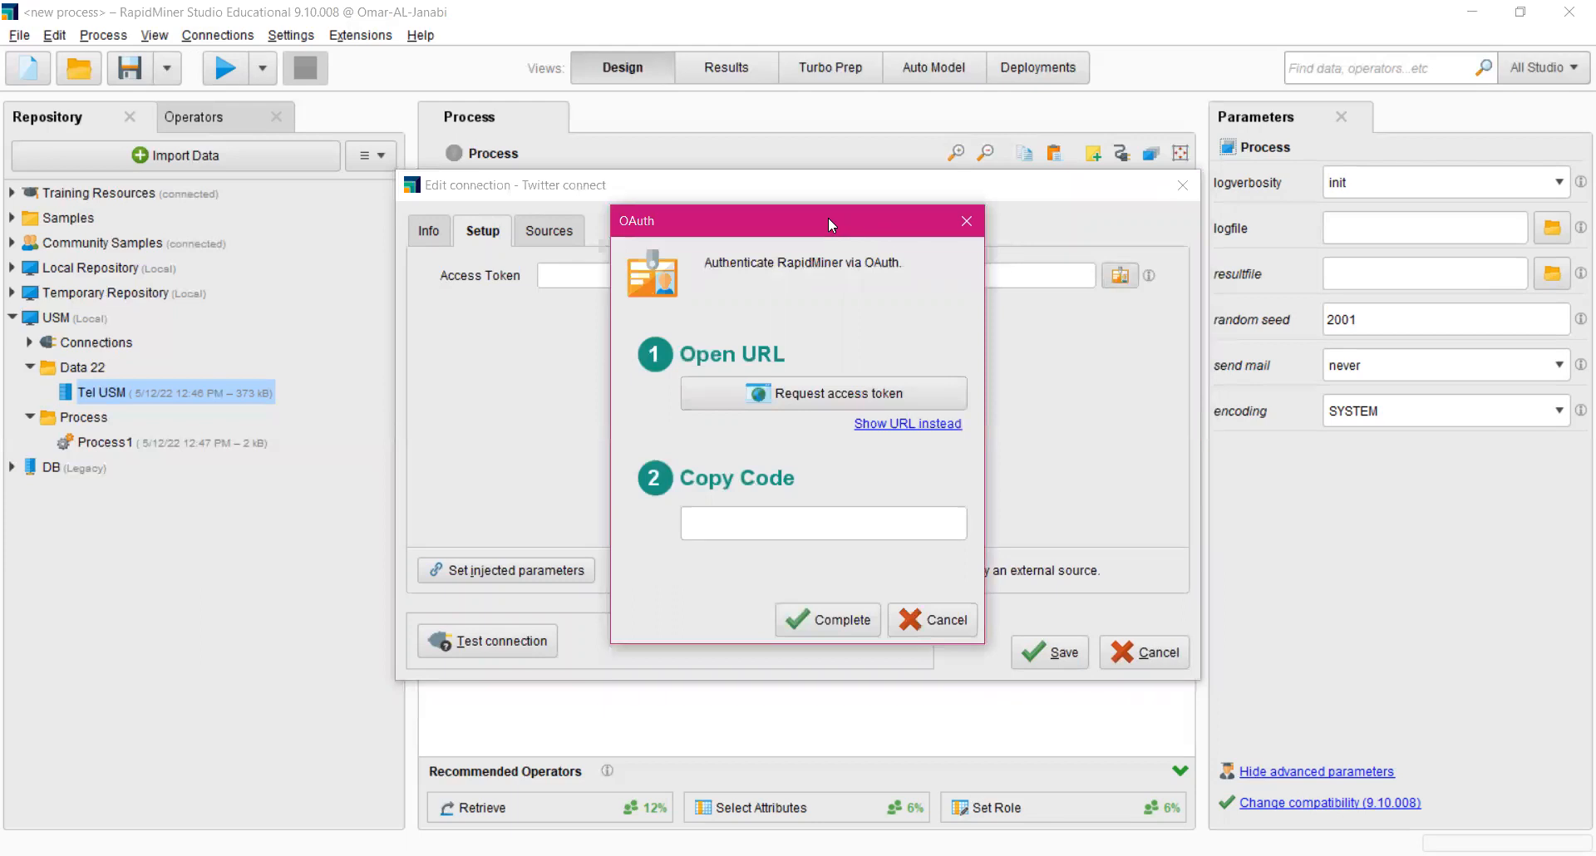
left_click_drag(829, 217, 722, 196)
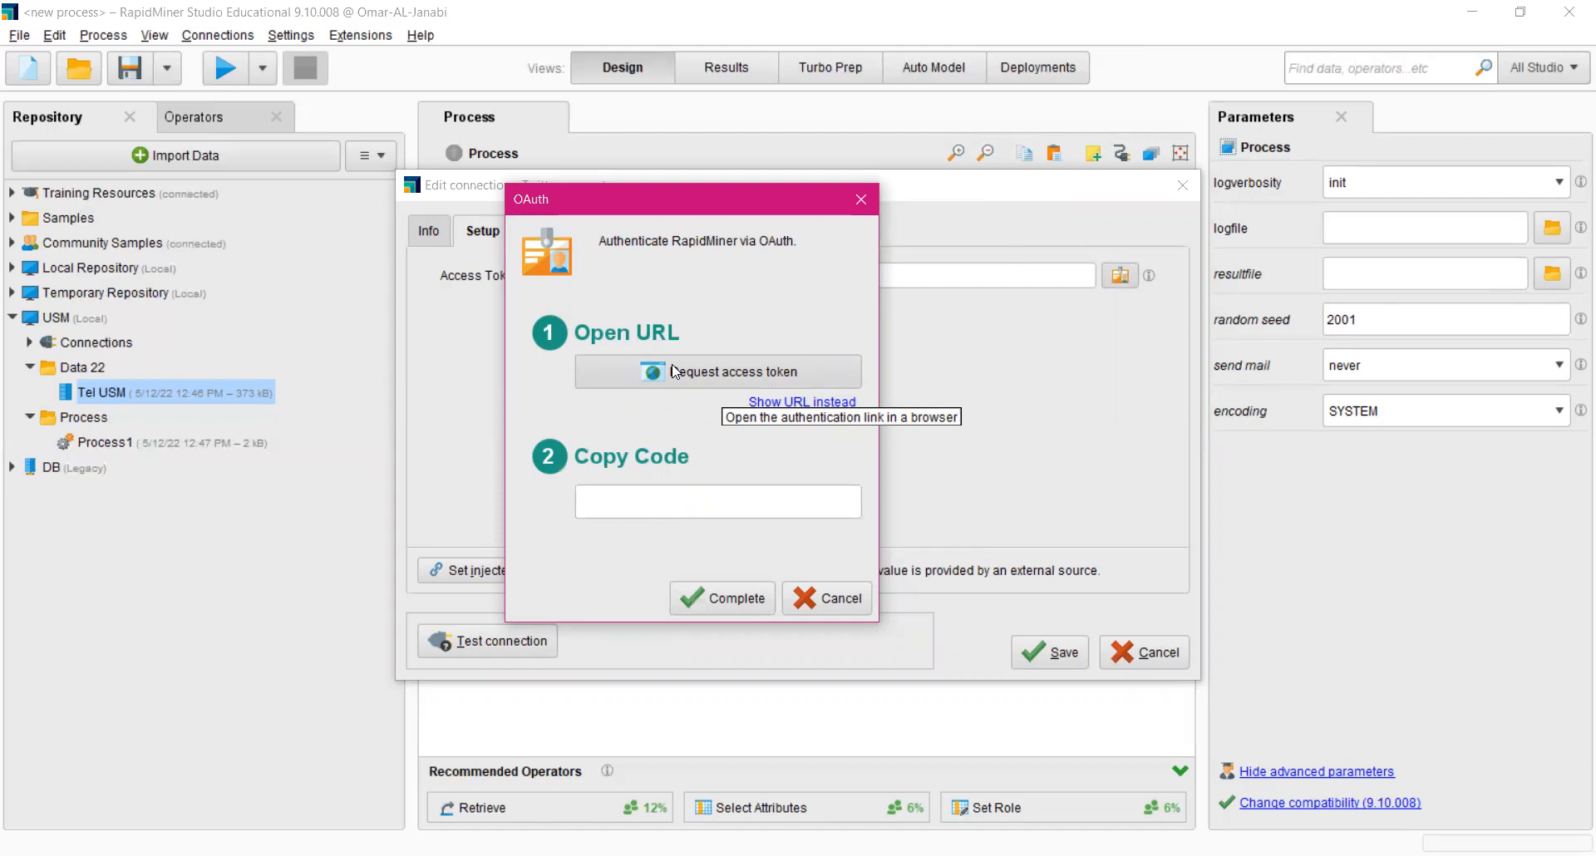
left_click(798, 402)
left_click(765, 376)
triple_click(765, 379)
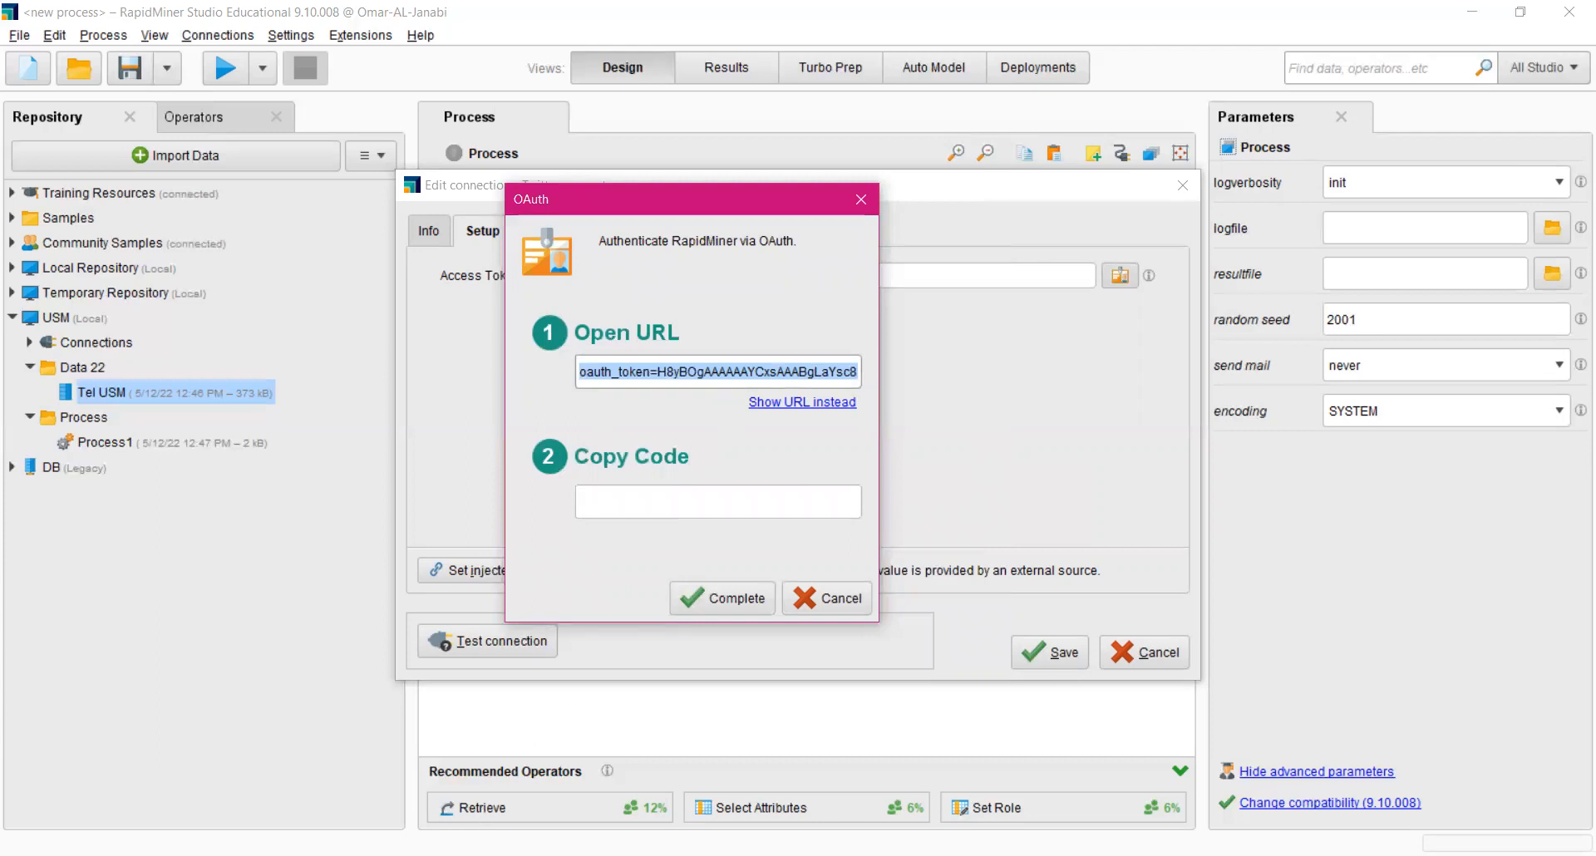
key("alt+Tab")
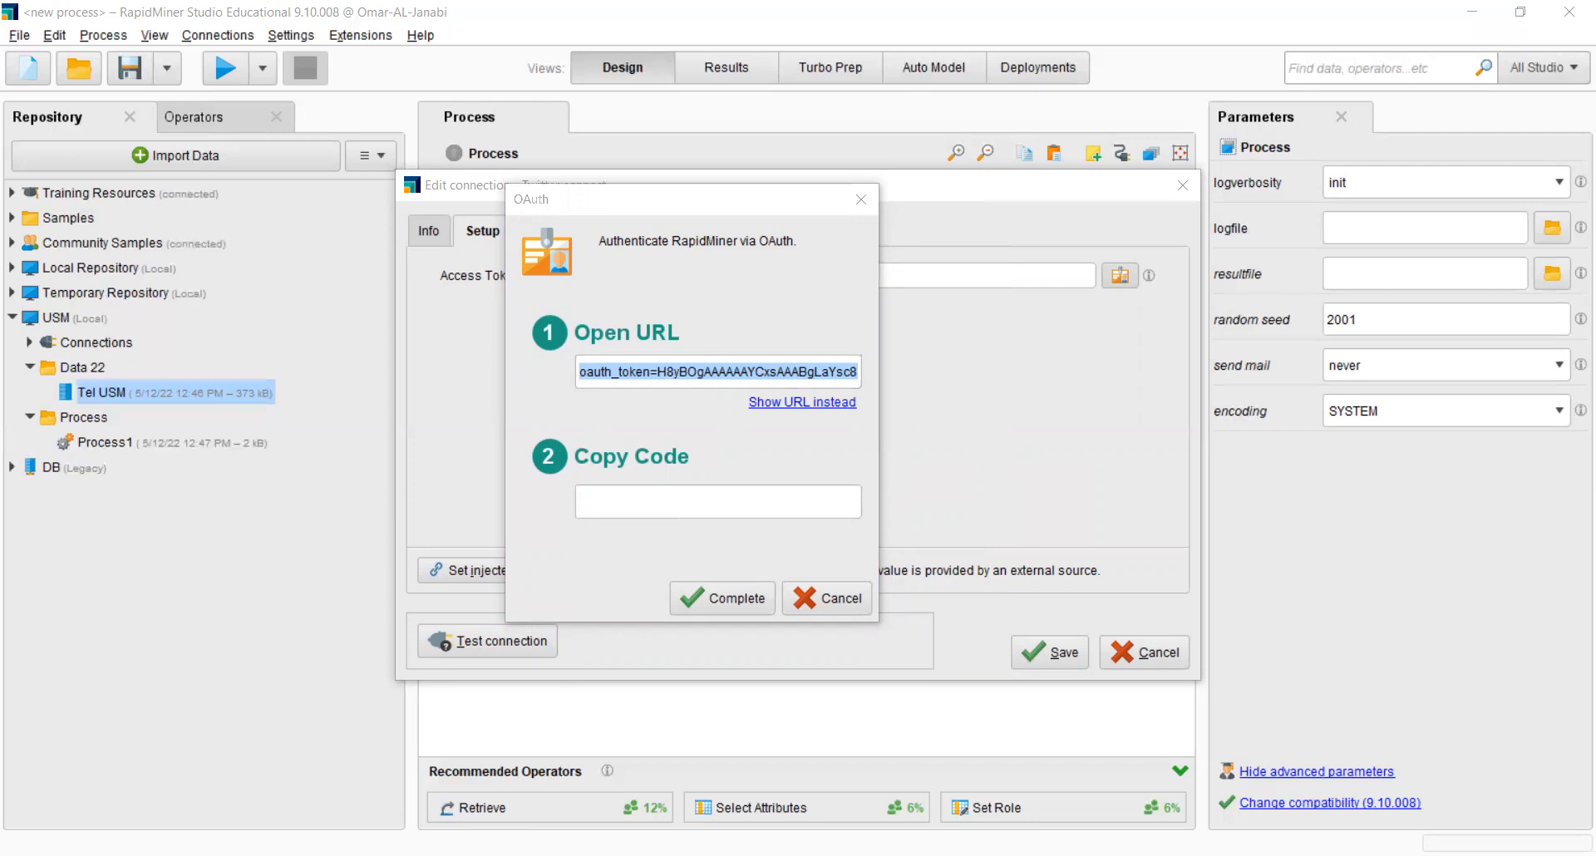
- Paste the verification code, complete authorization, test Twitter connect successfully and save it
left_click(717, 489)
left_click(716, 489)
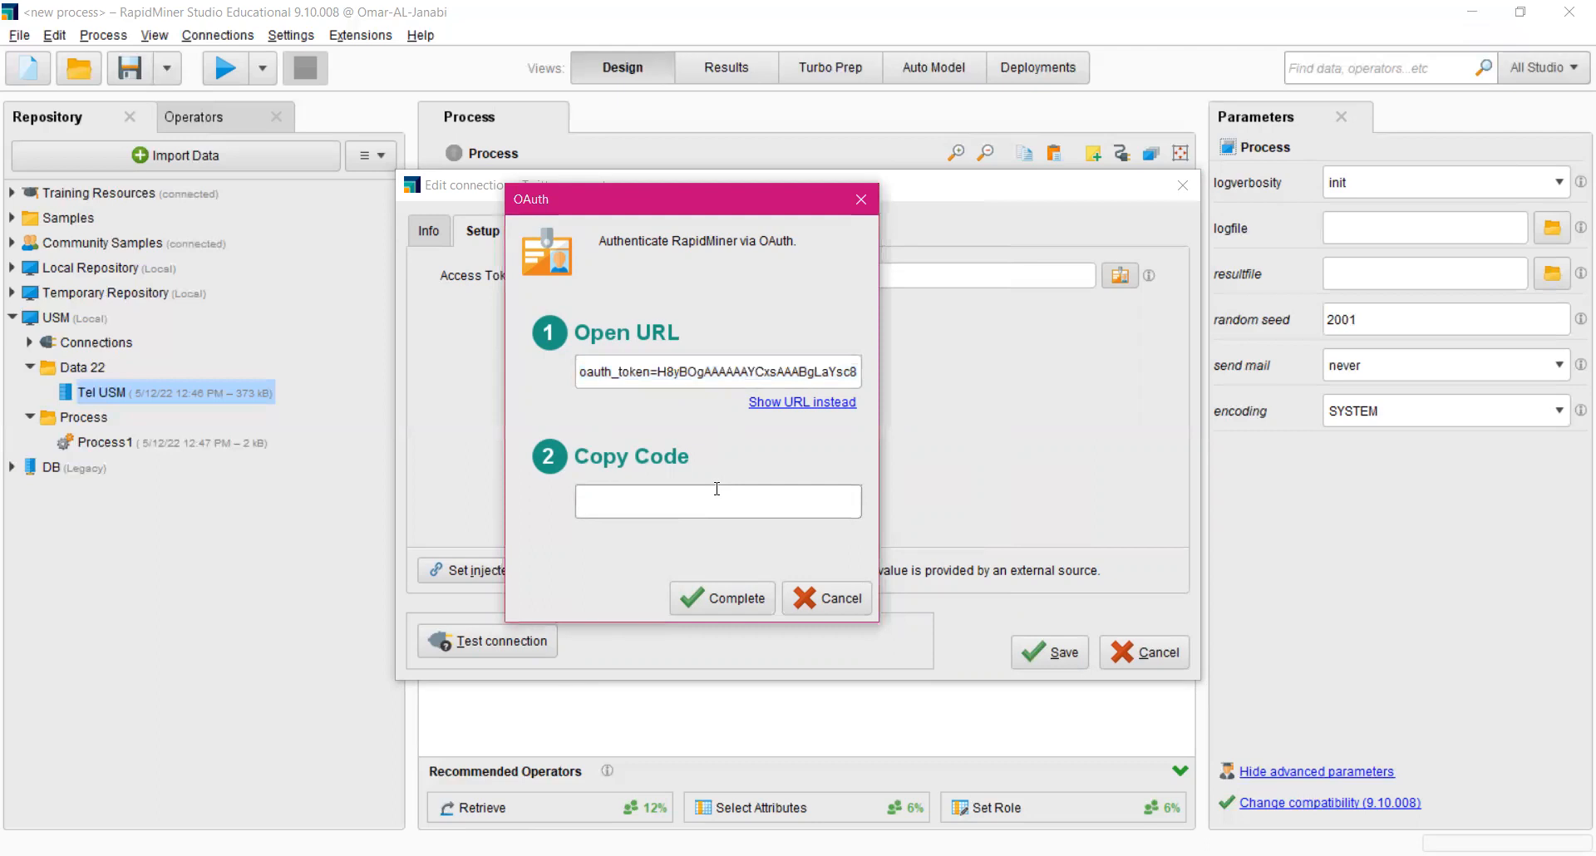
left_click(712, 605)
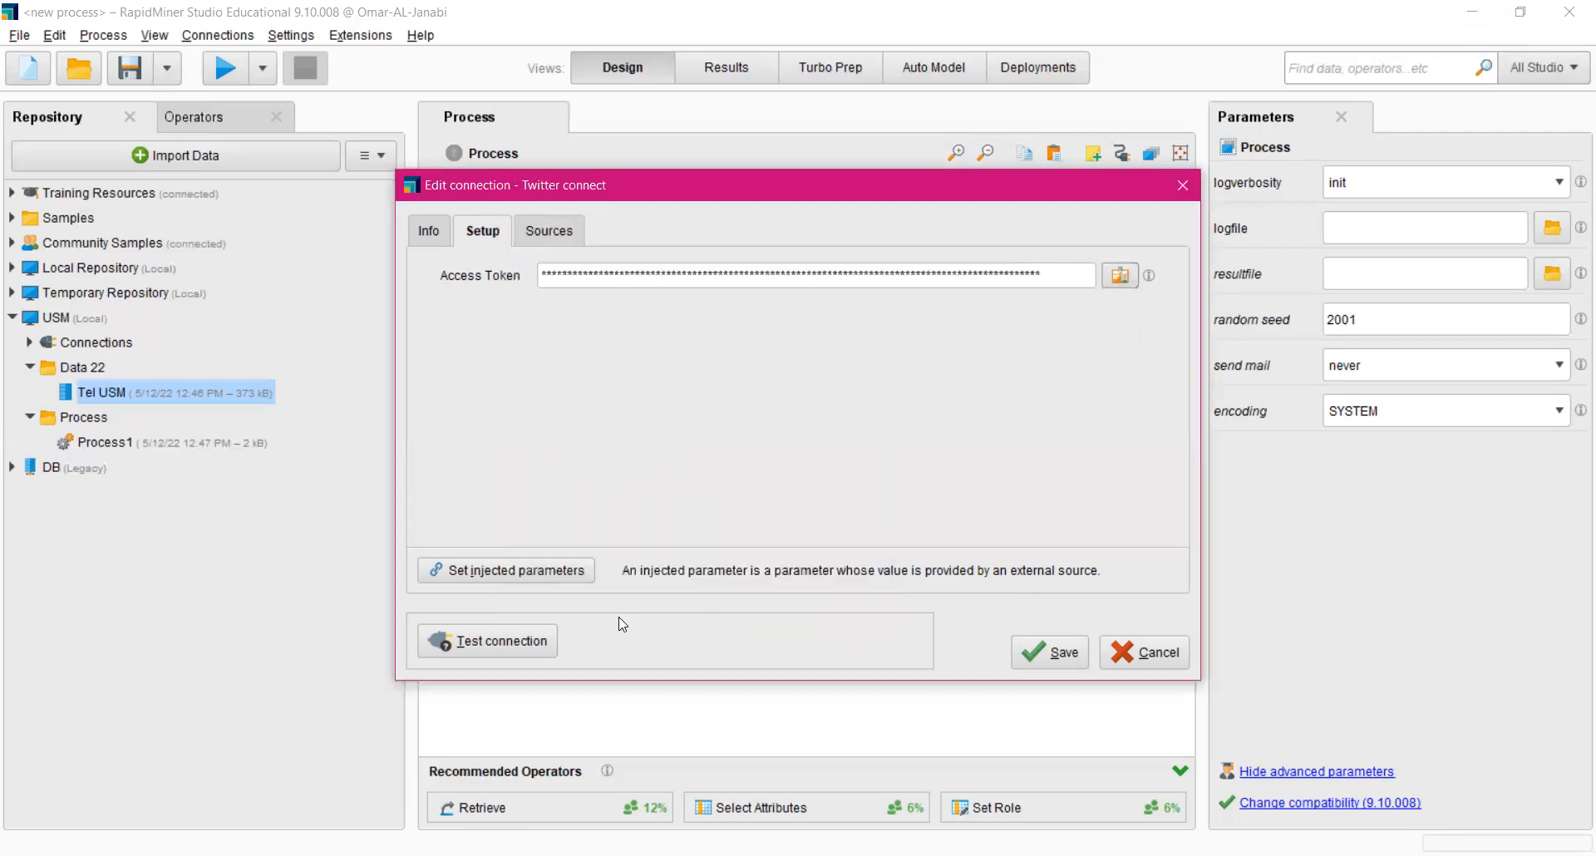
left_click(525, 644)
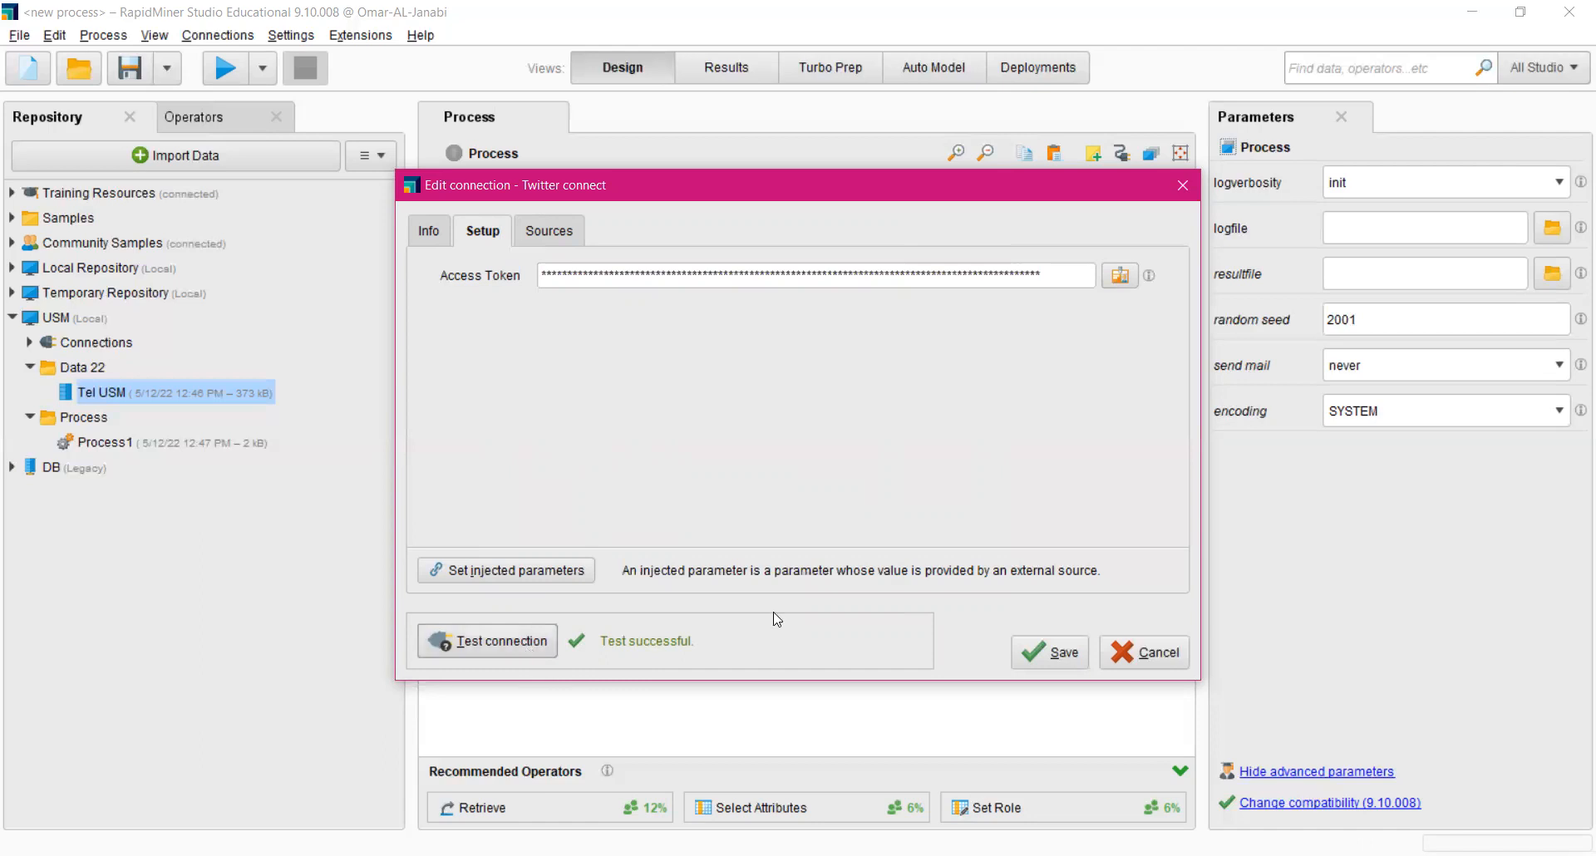
left_click(1046, 657)
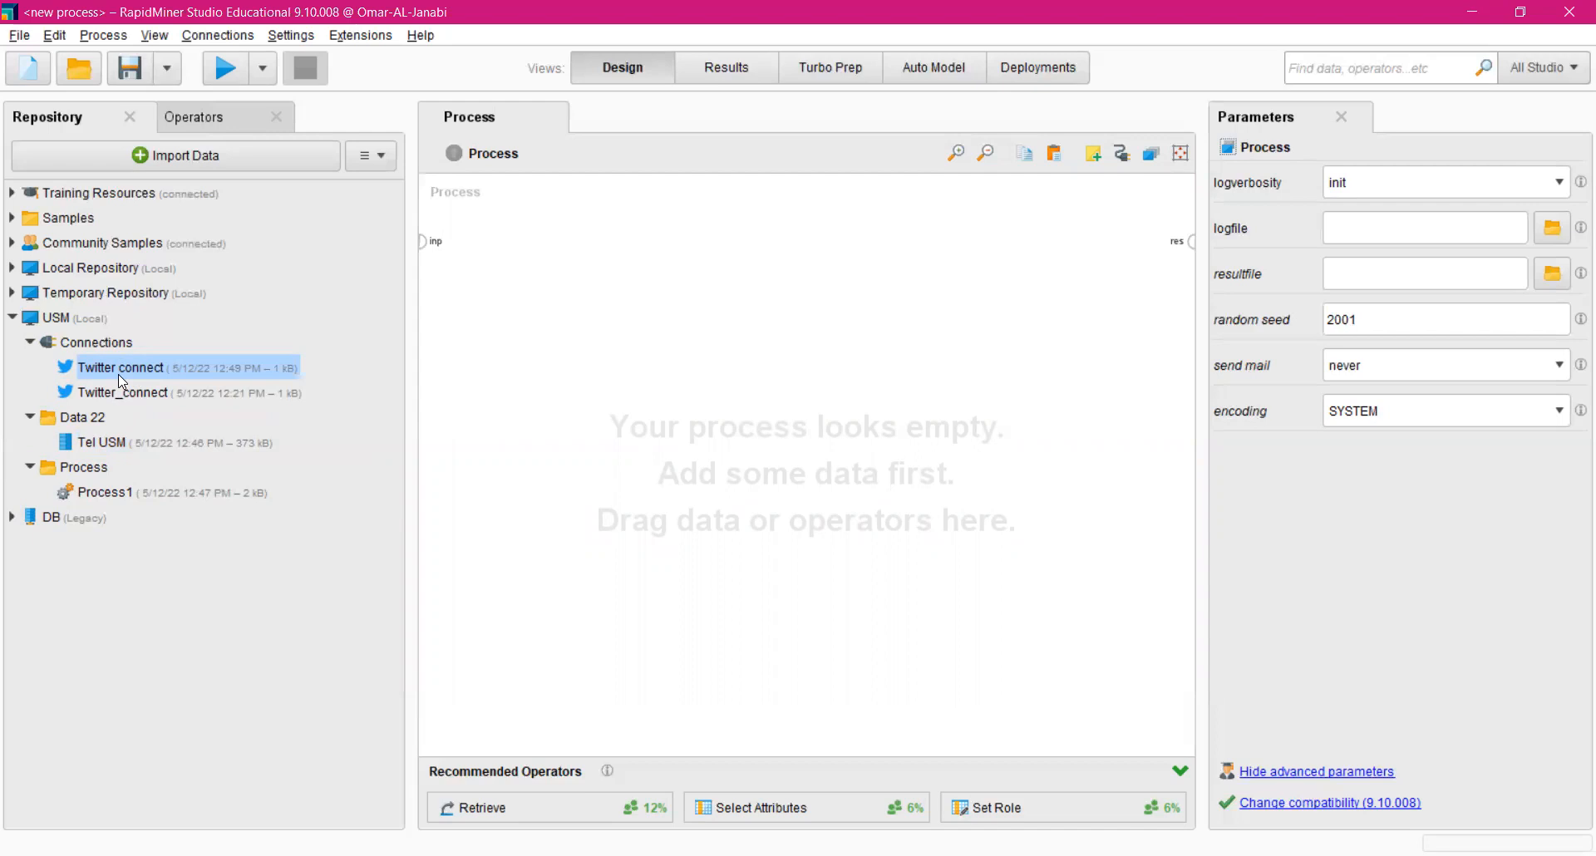
- Delete the older Twitter_connect connection from USM Connections, keeping only Twitter connect
left_click(126, 398)
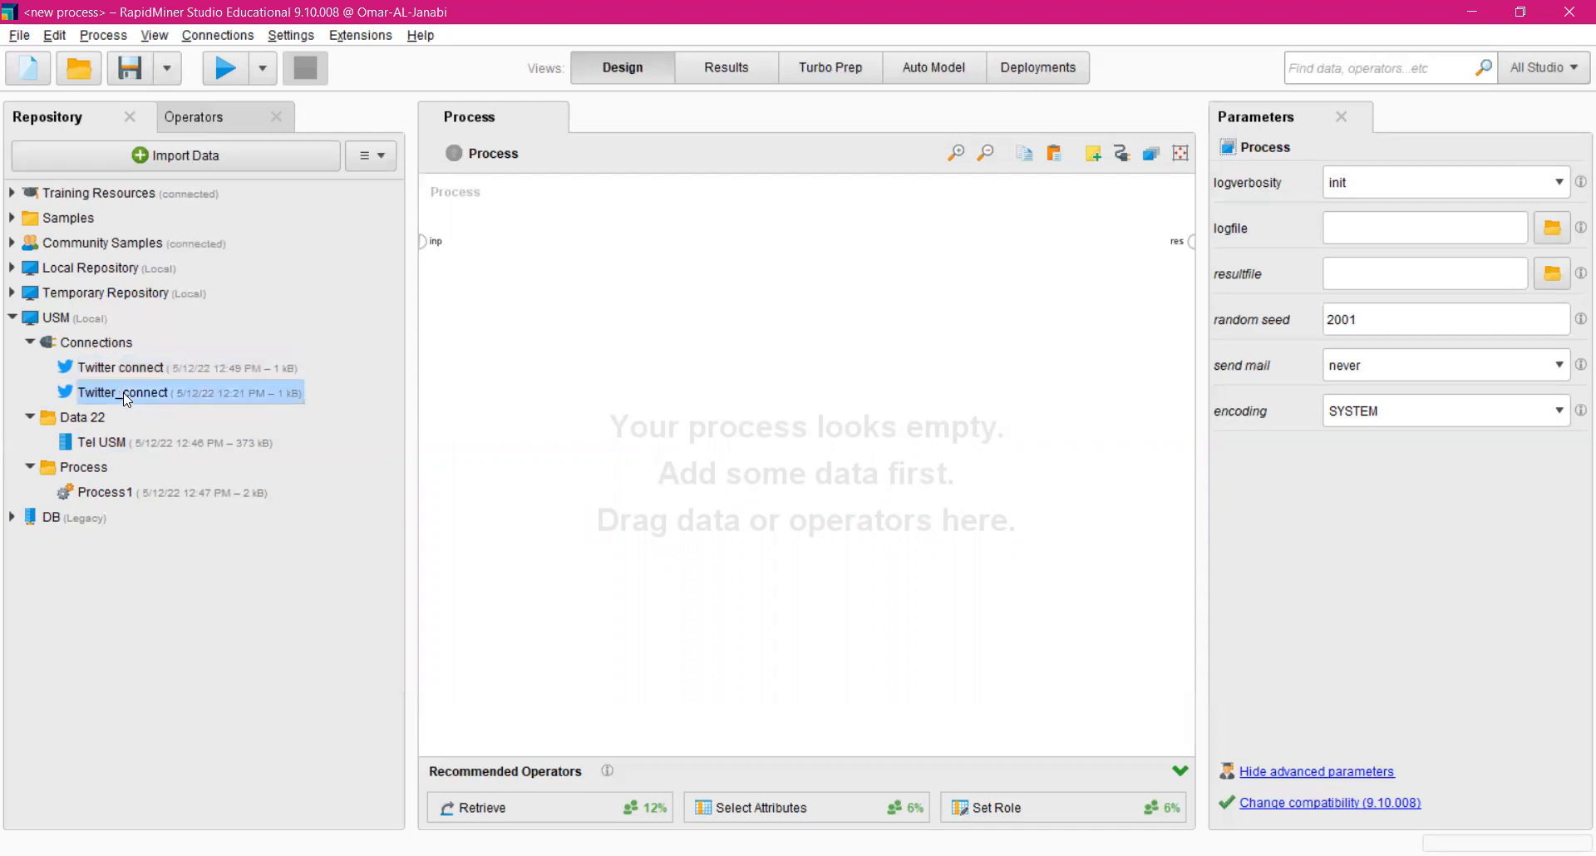
left_click(143, 374)
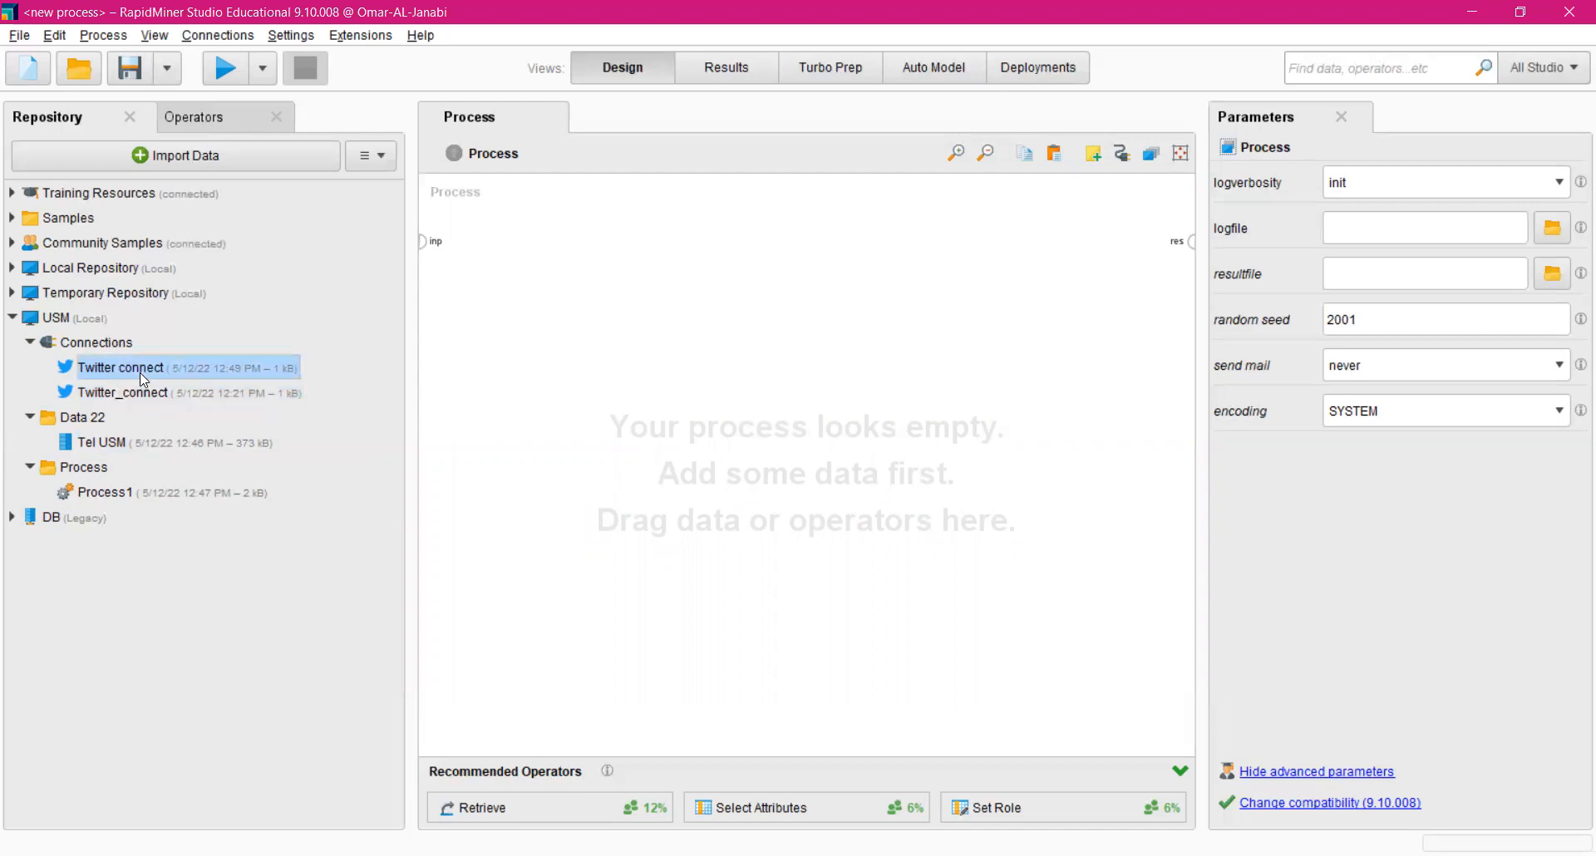
left_click(140, 394)
right_click(139, 392)
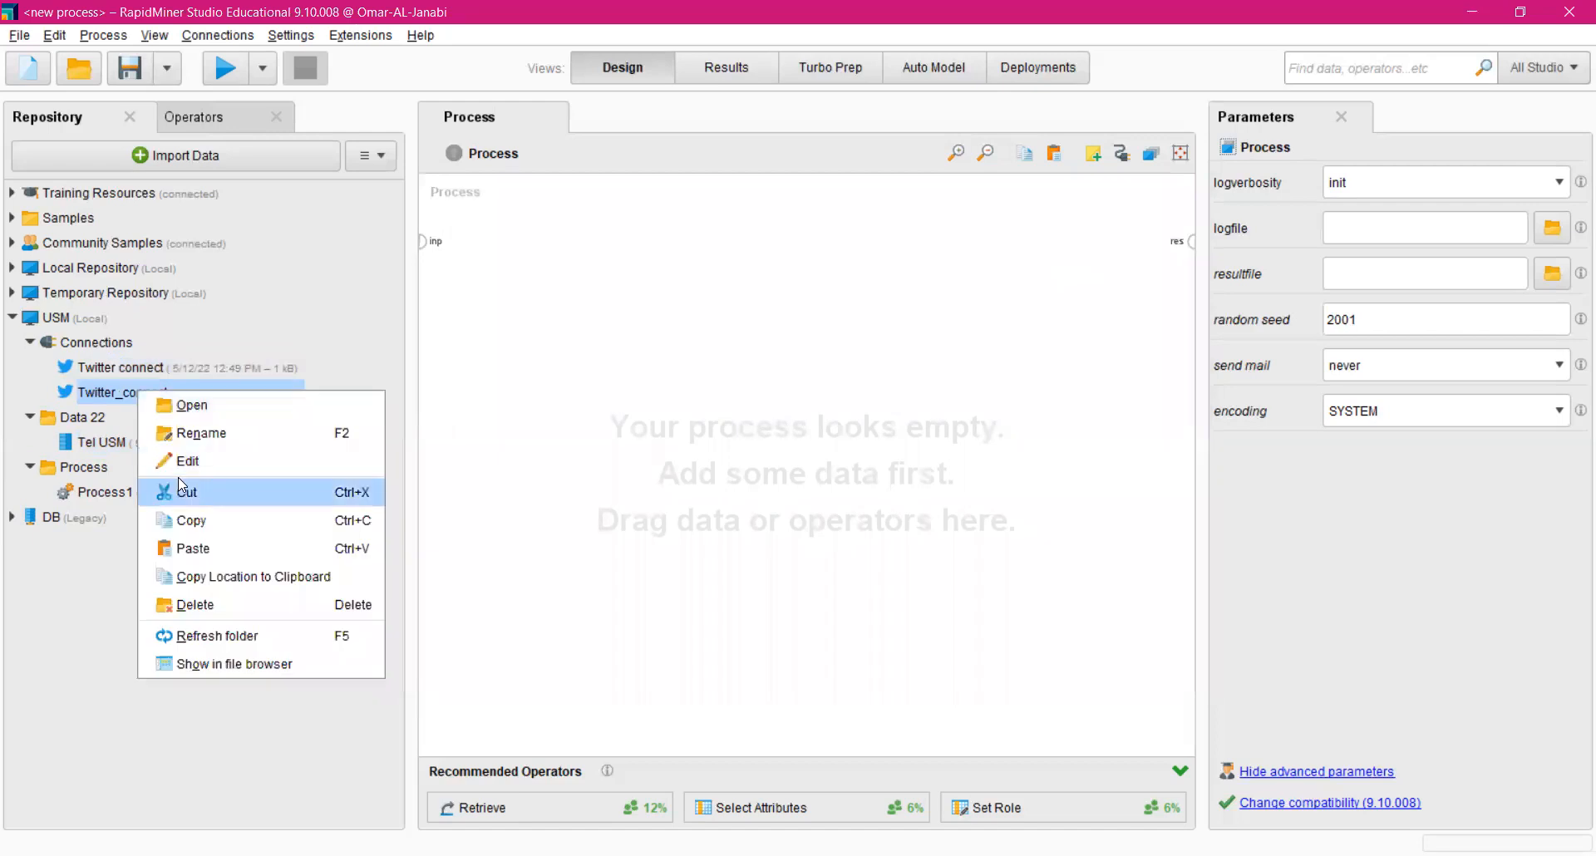
left_click(195, 605)
left_click(951, 483)
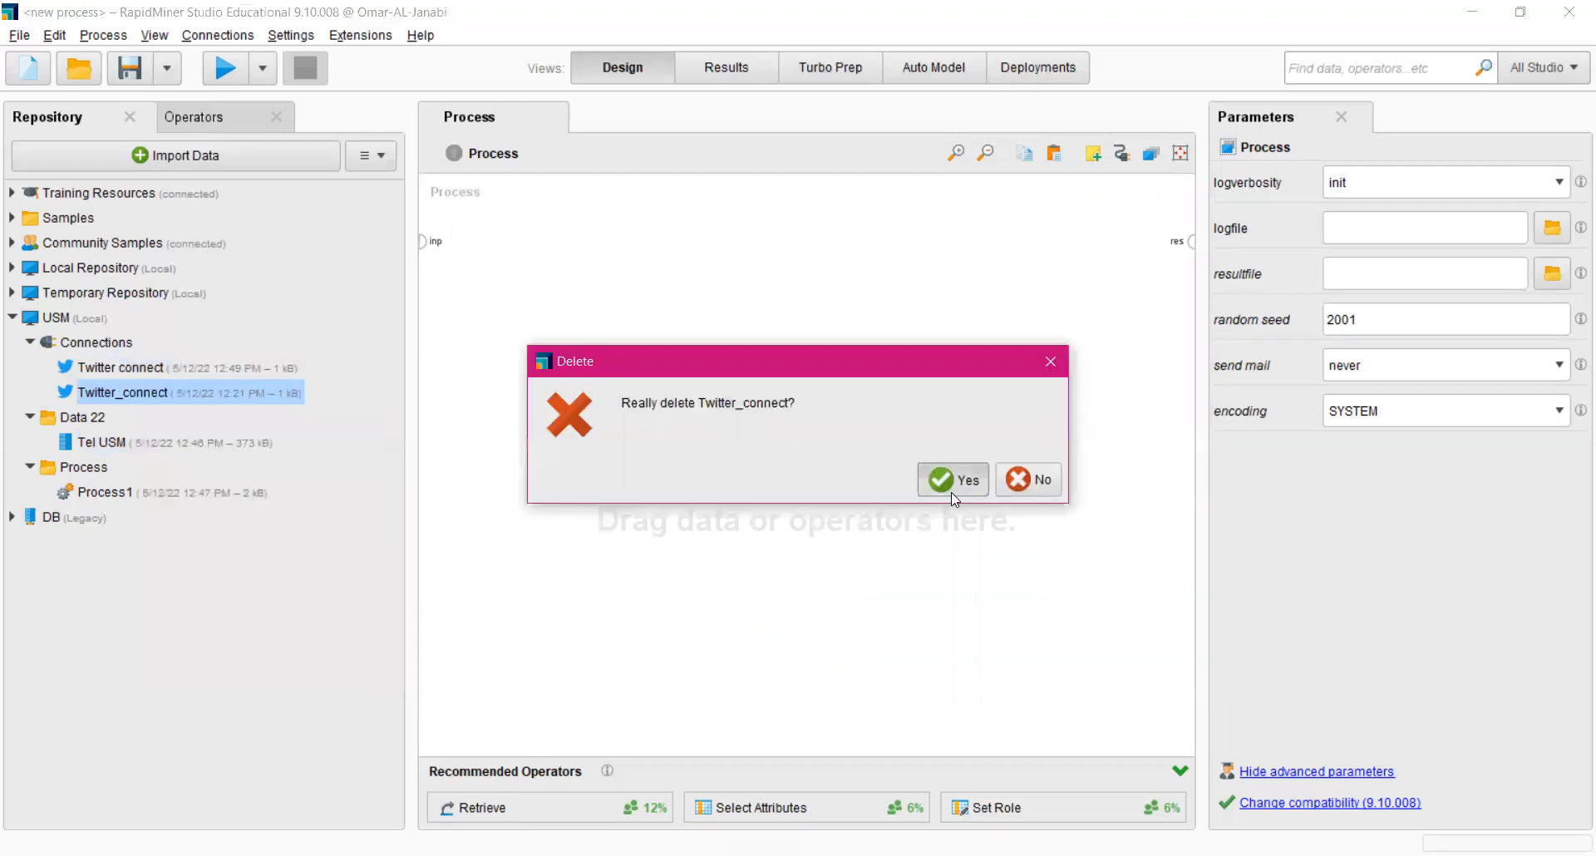
left_click(194, 372)
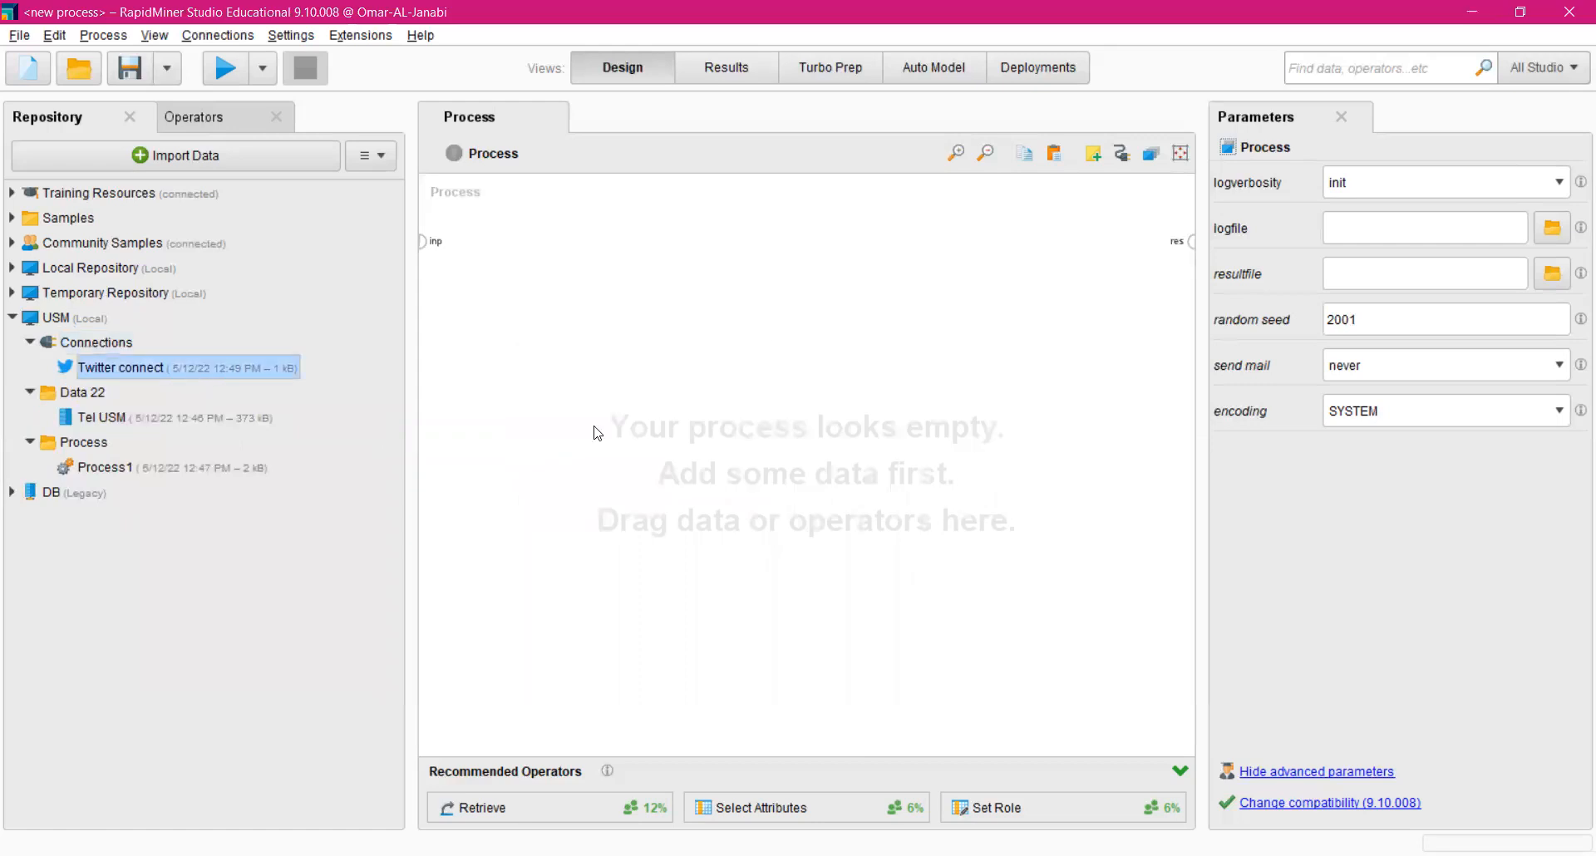
left_click(186, 113)
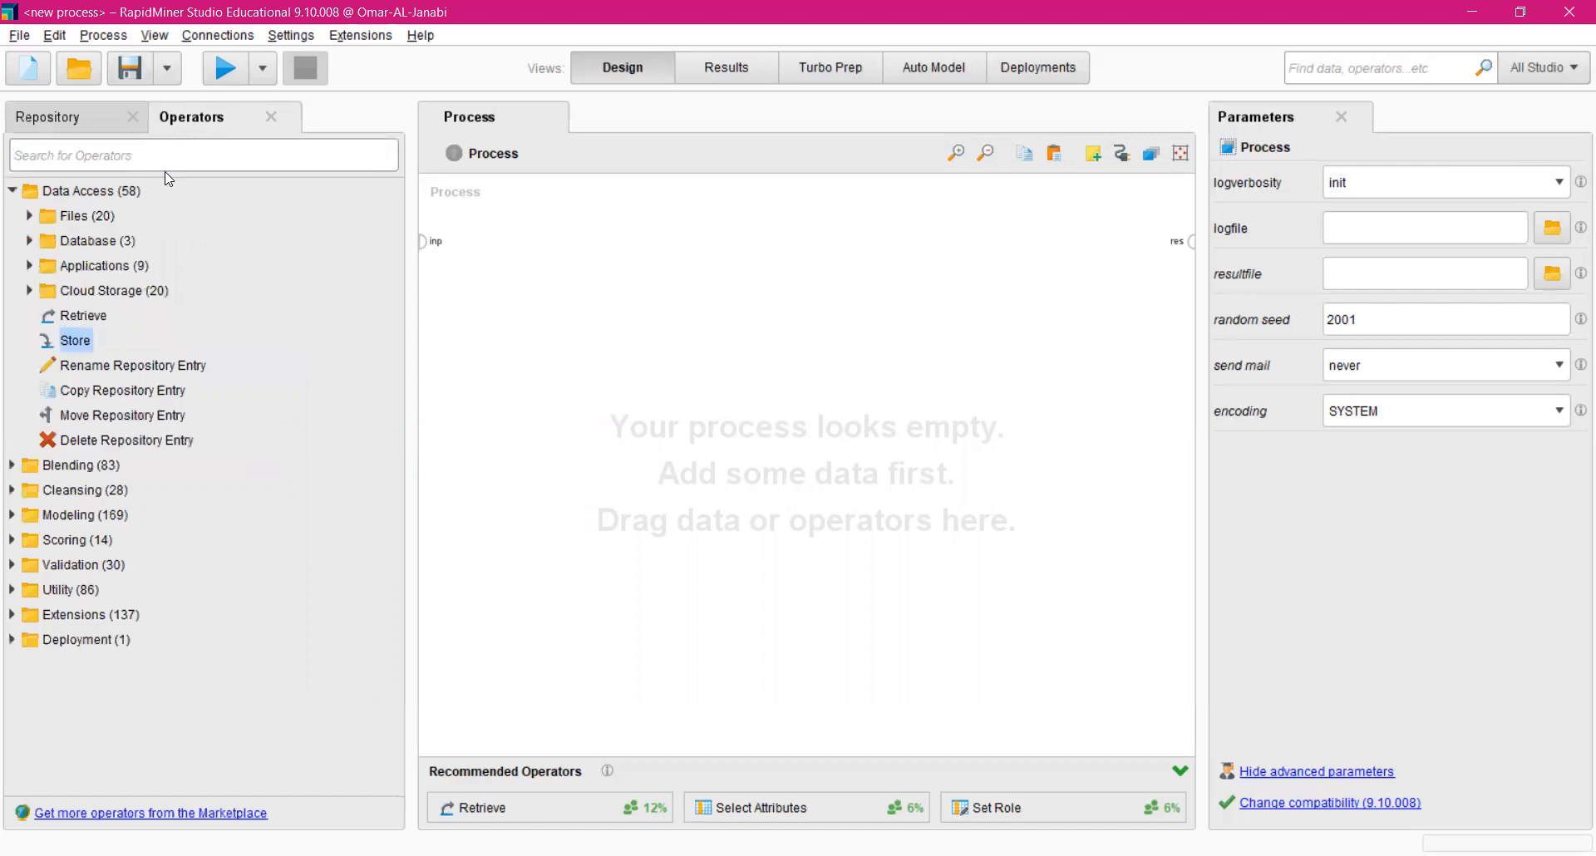
- Find Search Twitter via 'twtt', place it on the canvas, and link its out port to res
type("twte")
key("BackSpace")
type("t")
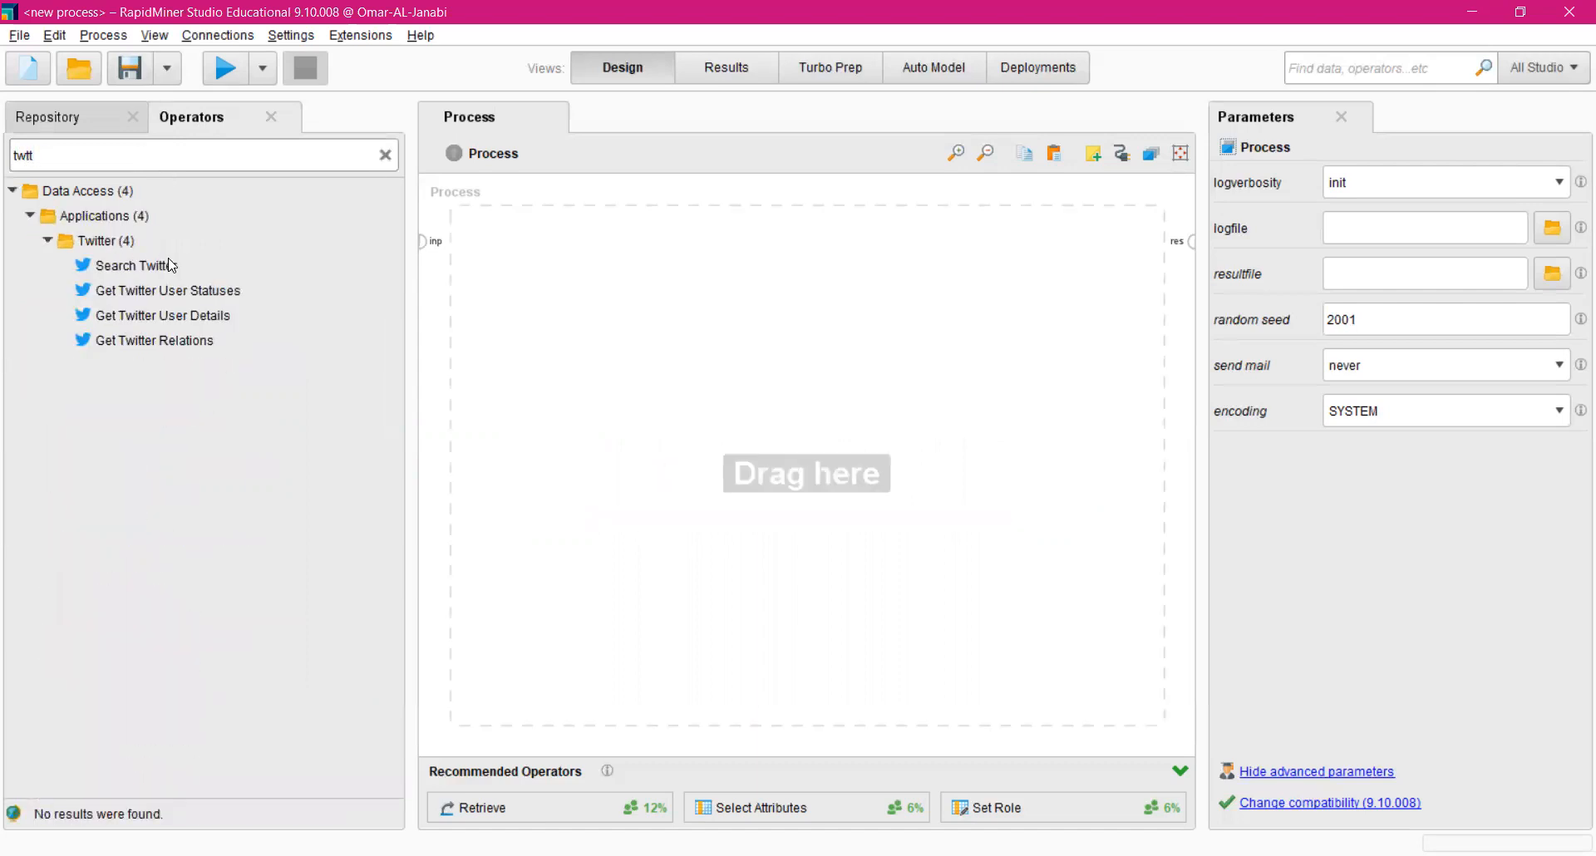
left_click_drag(169, 263, 536, 277)
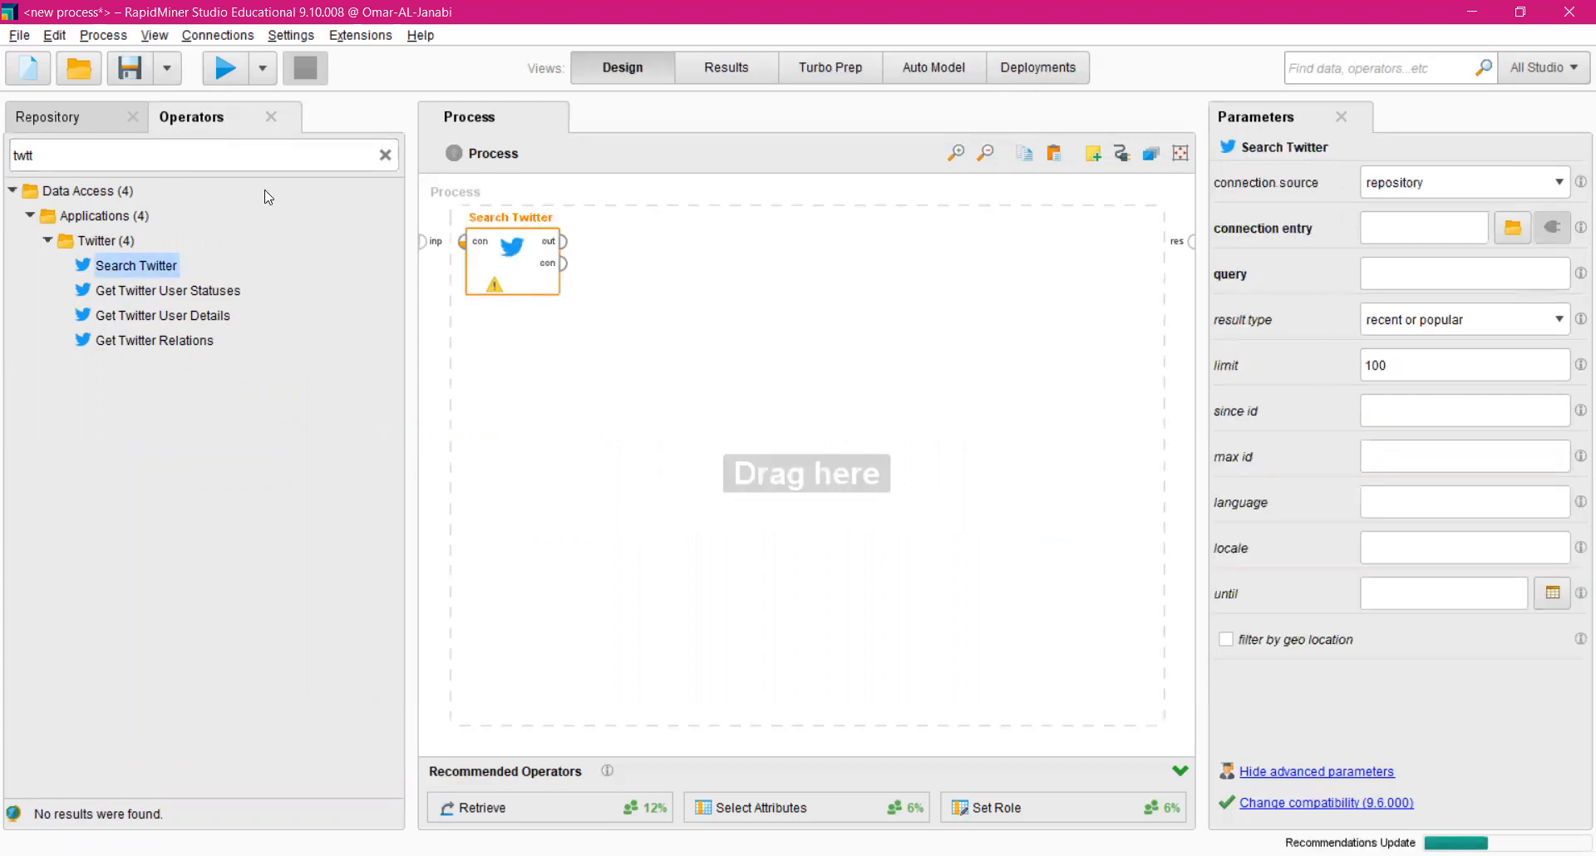
left_click(385, 157)
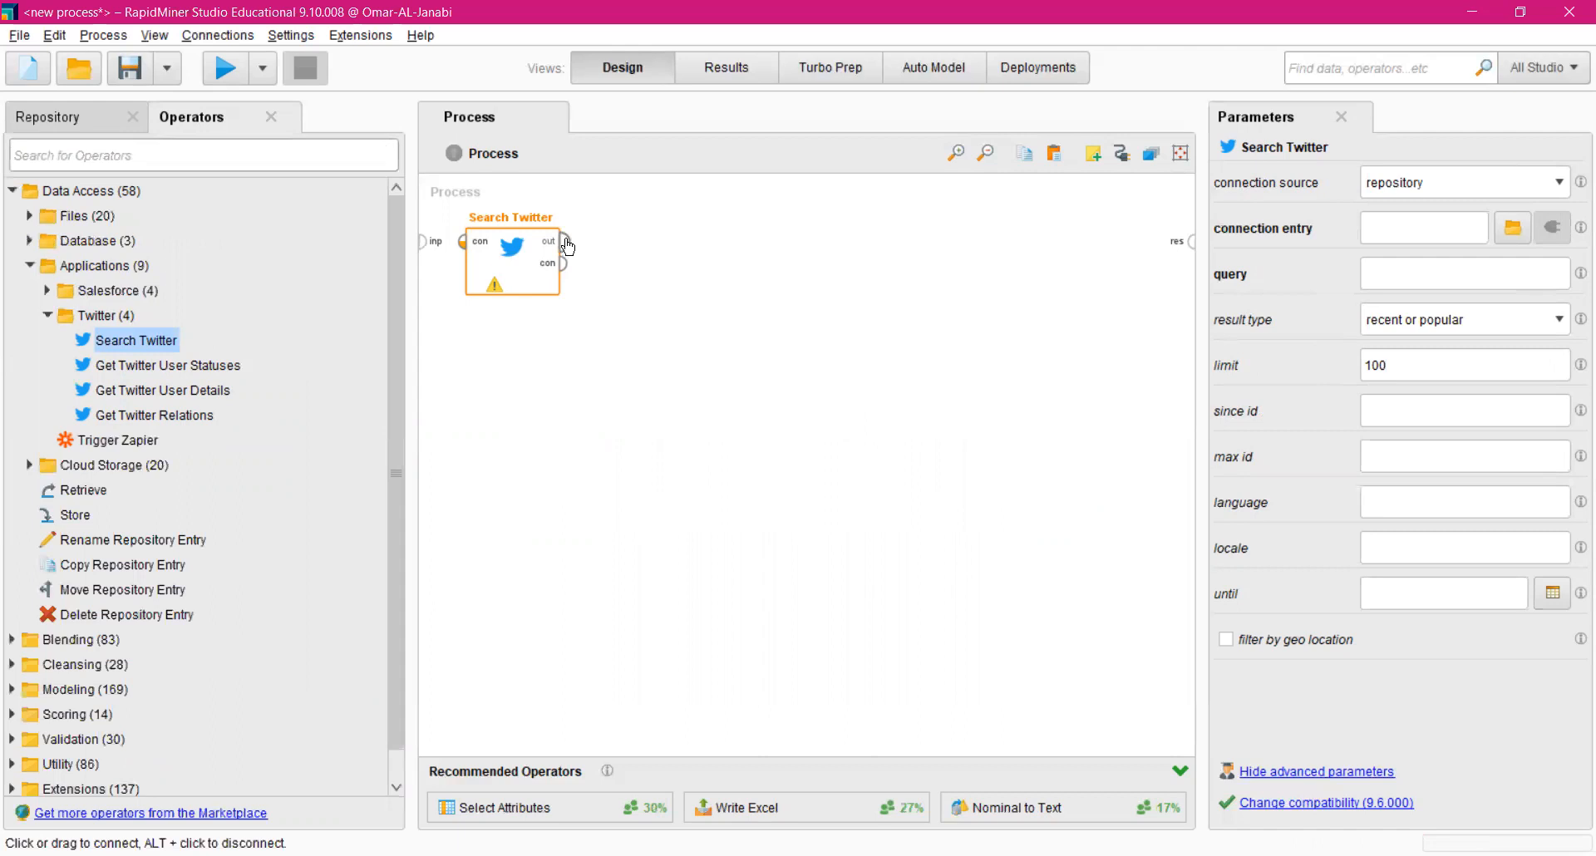
left_click(565, 243)
left_click(1187, 246)
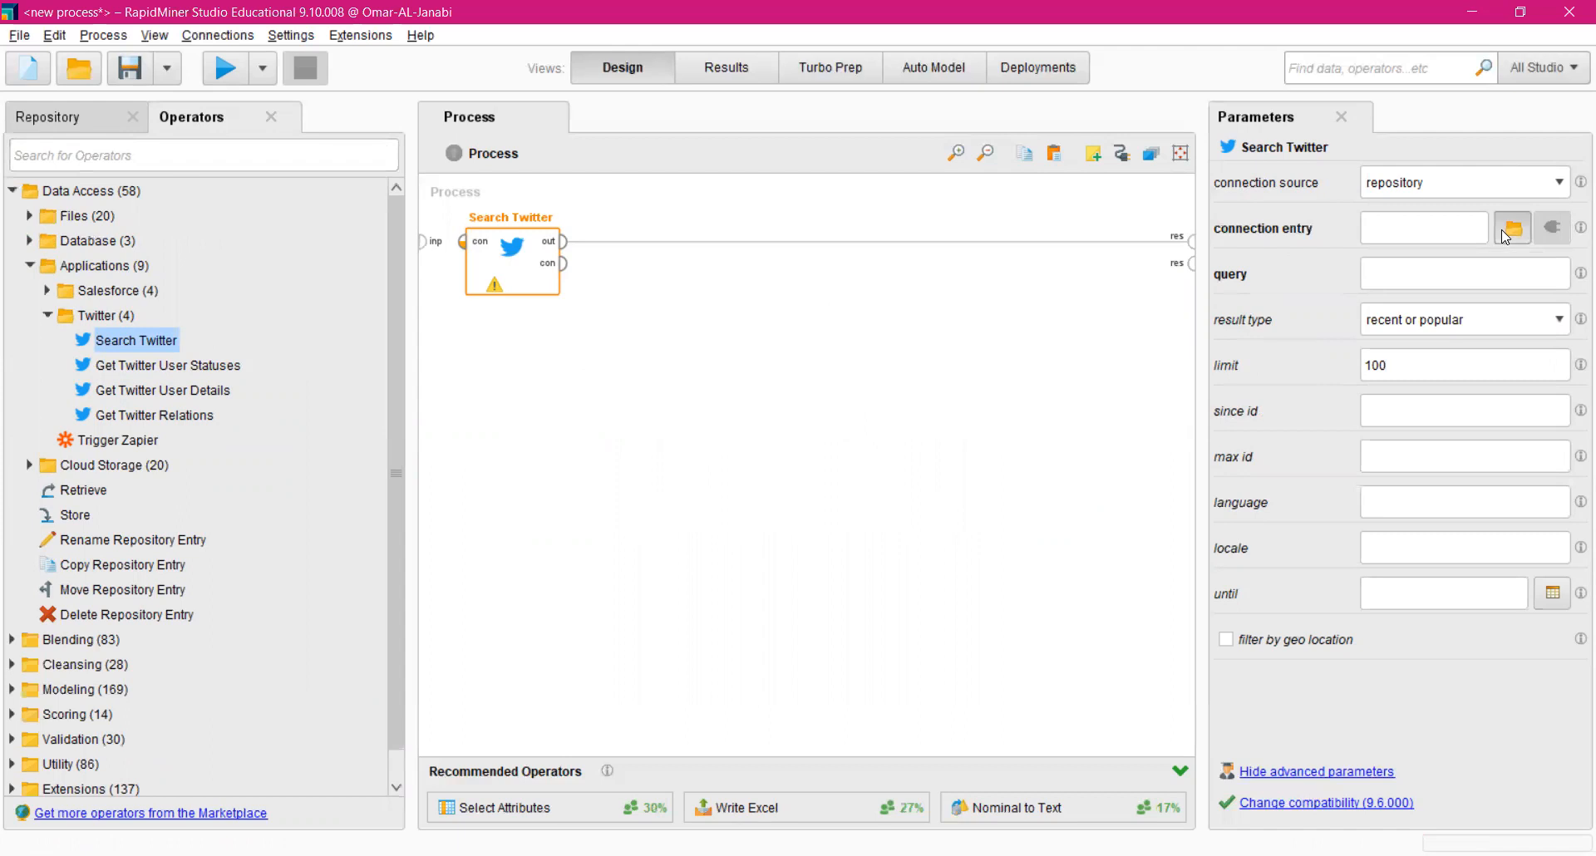
- Set Search Twitter's connection entry to USM's Twitter connect connection
left_click(1505, 230)
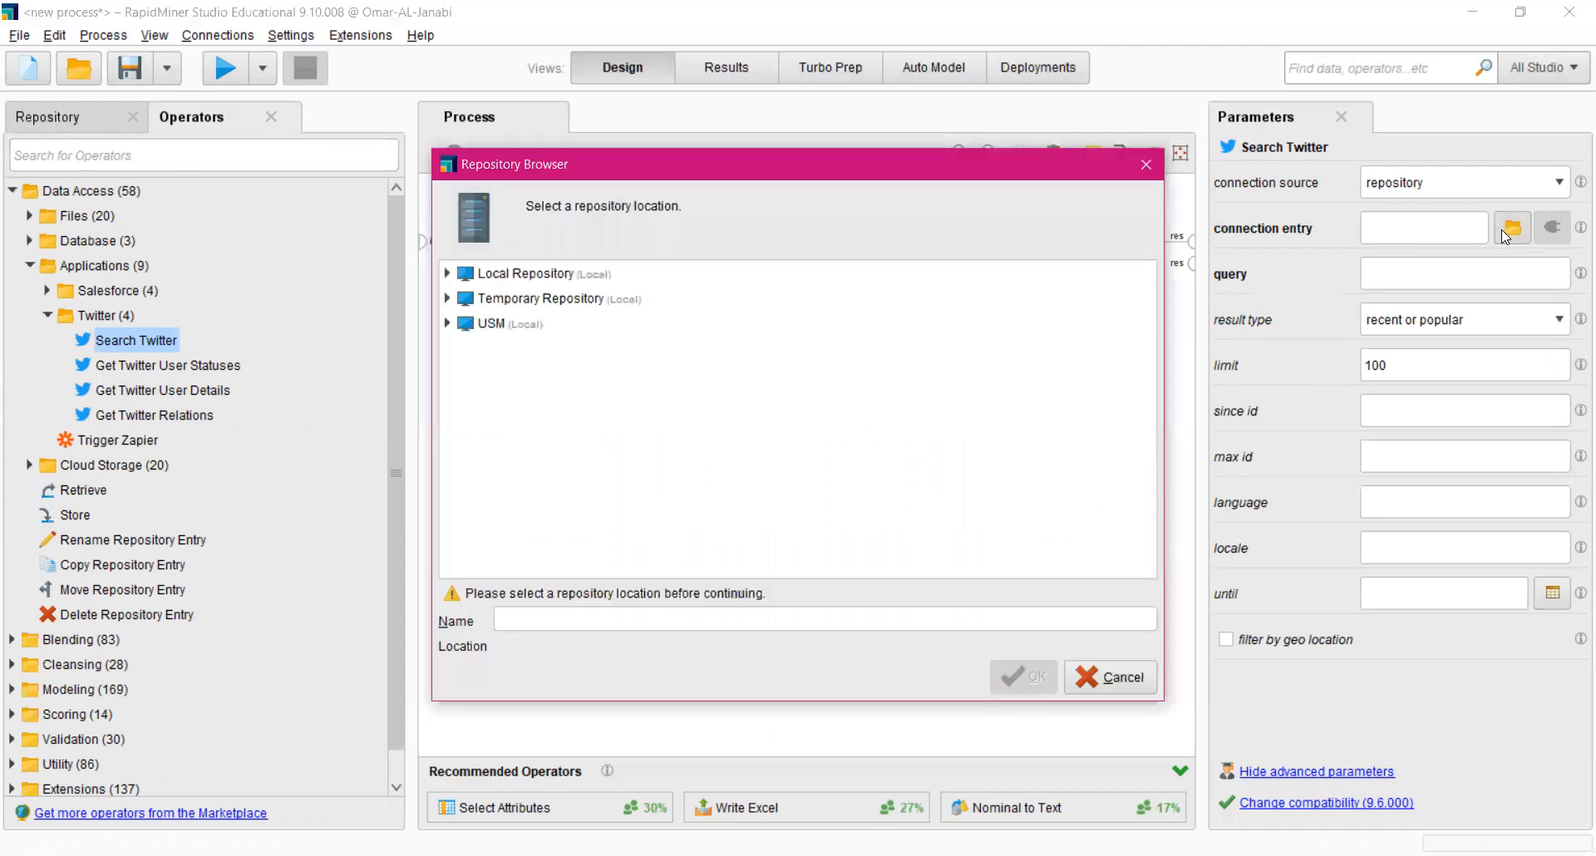
left_click(447, 324)
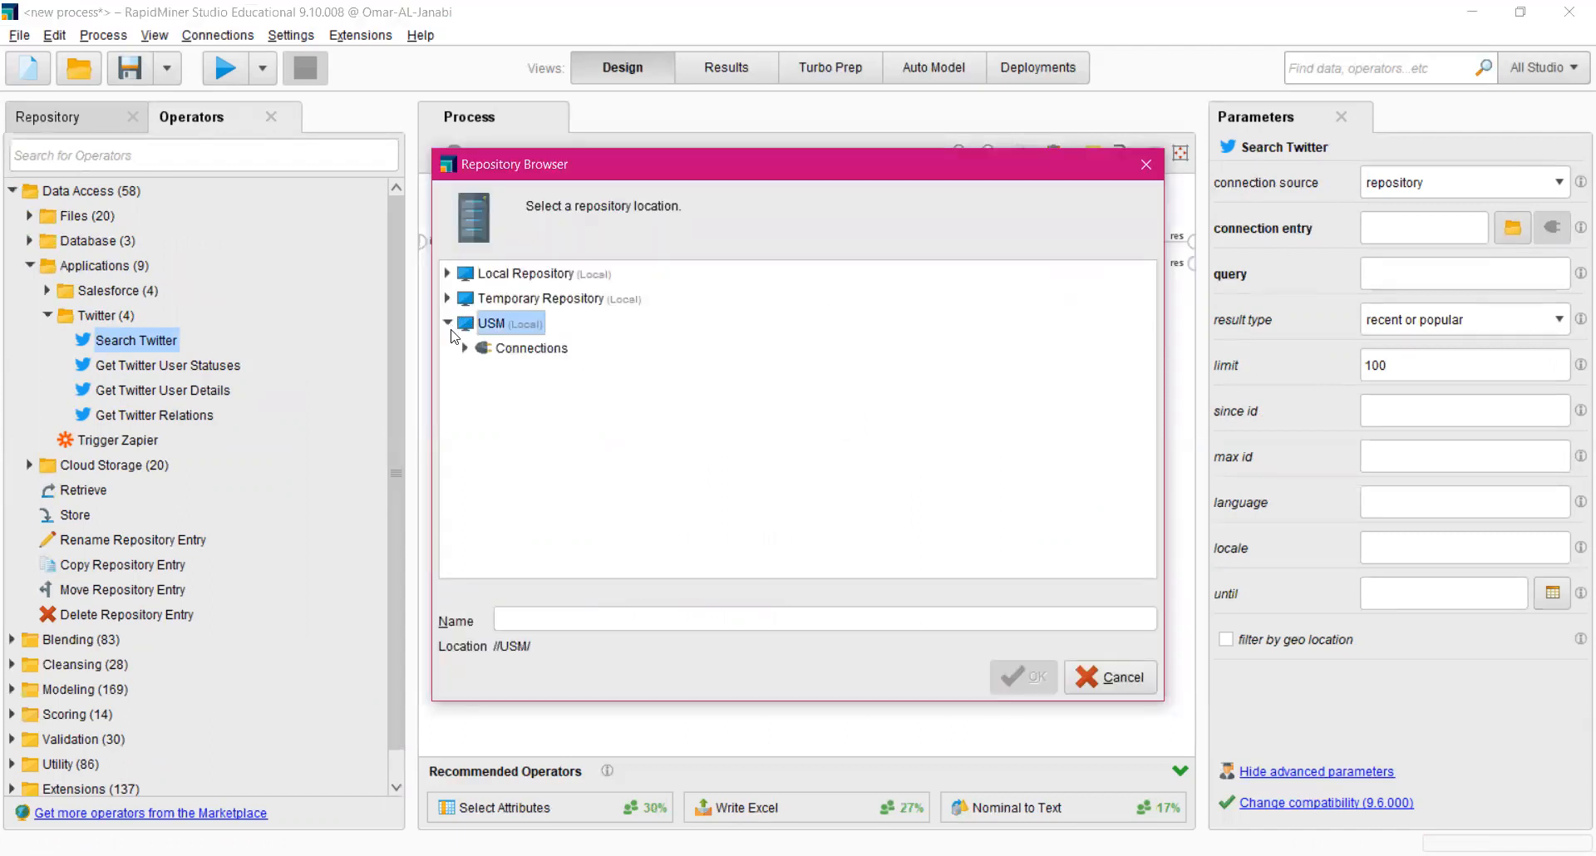
left_click(466, 350)
left_click(519, 379)
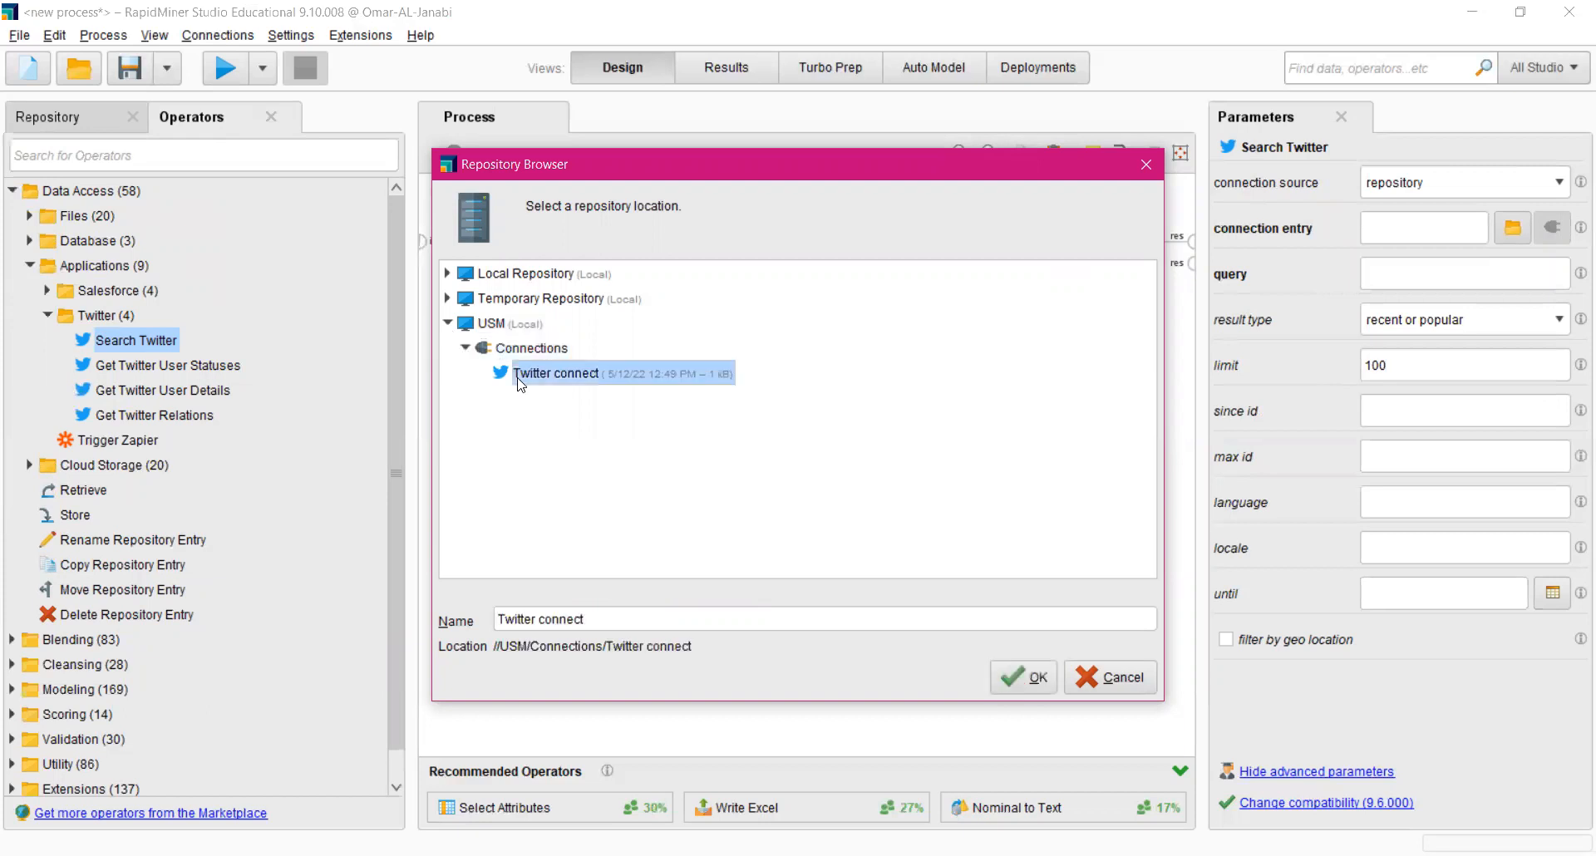
left_click(1025, 676)
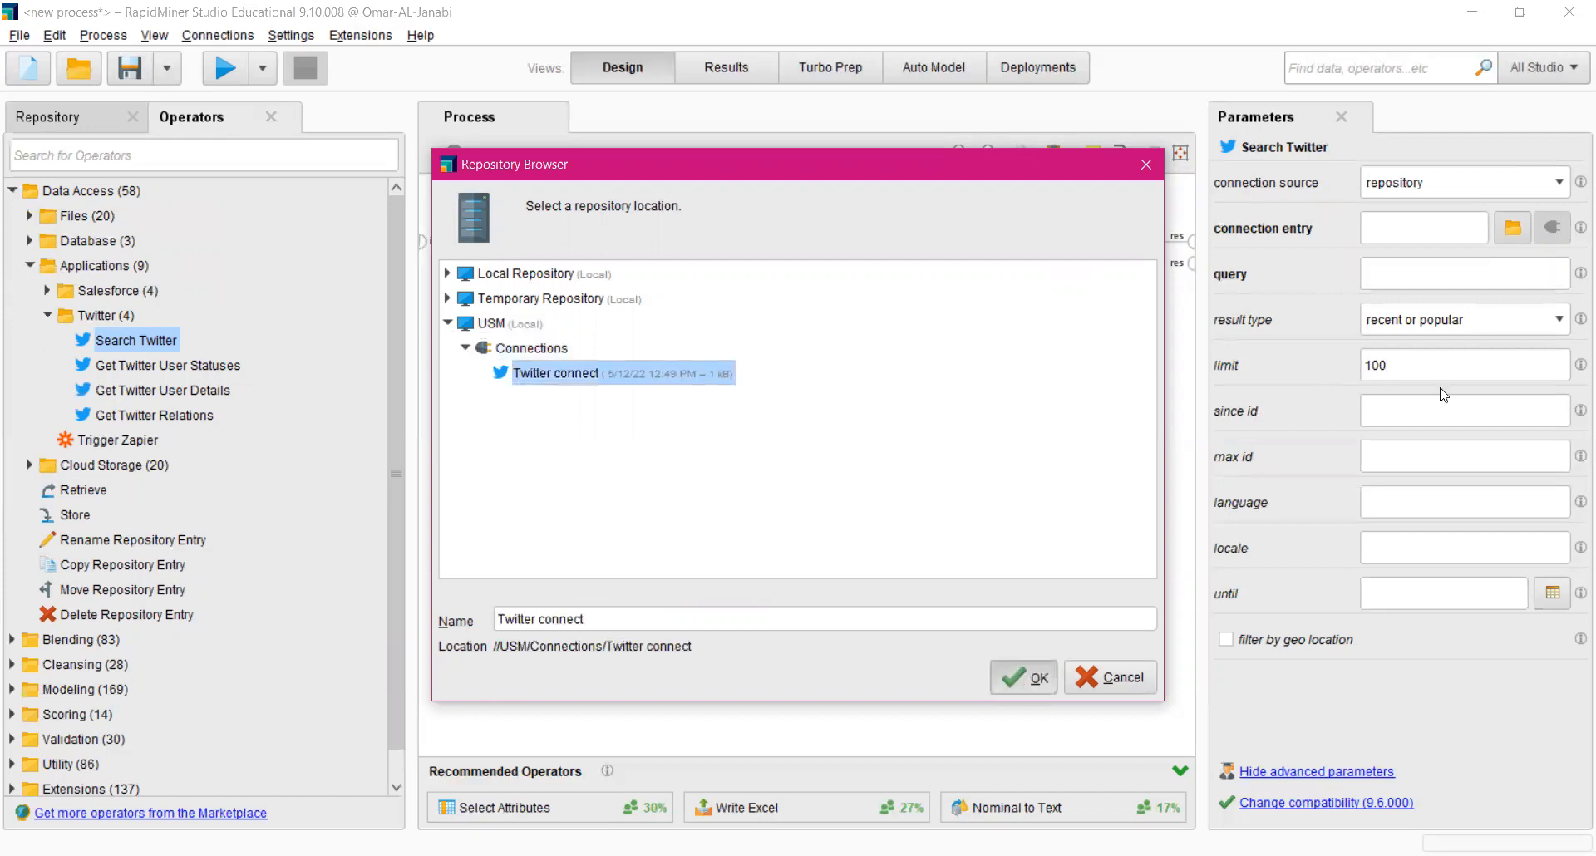
- Enter #kfc as the search query and en as the language
left_click(1428, 272)
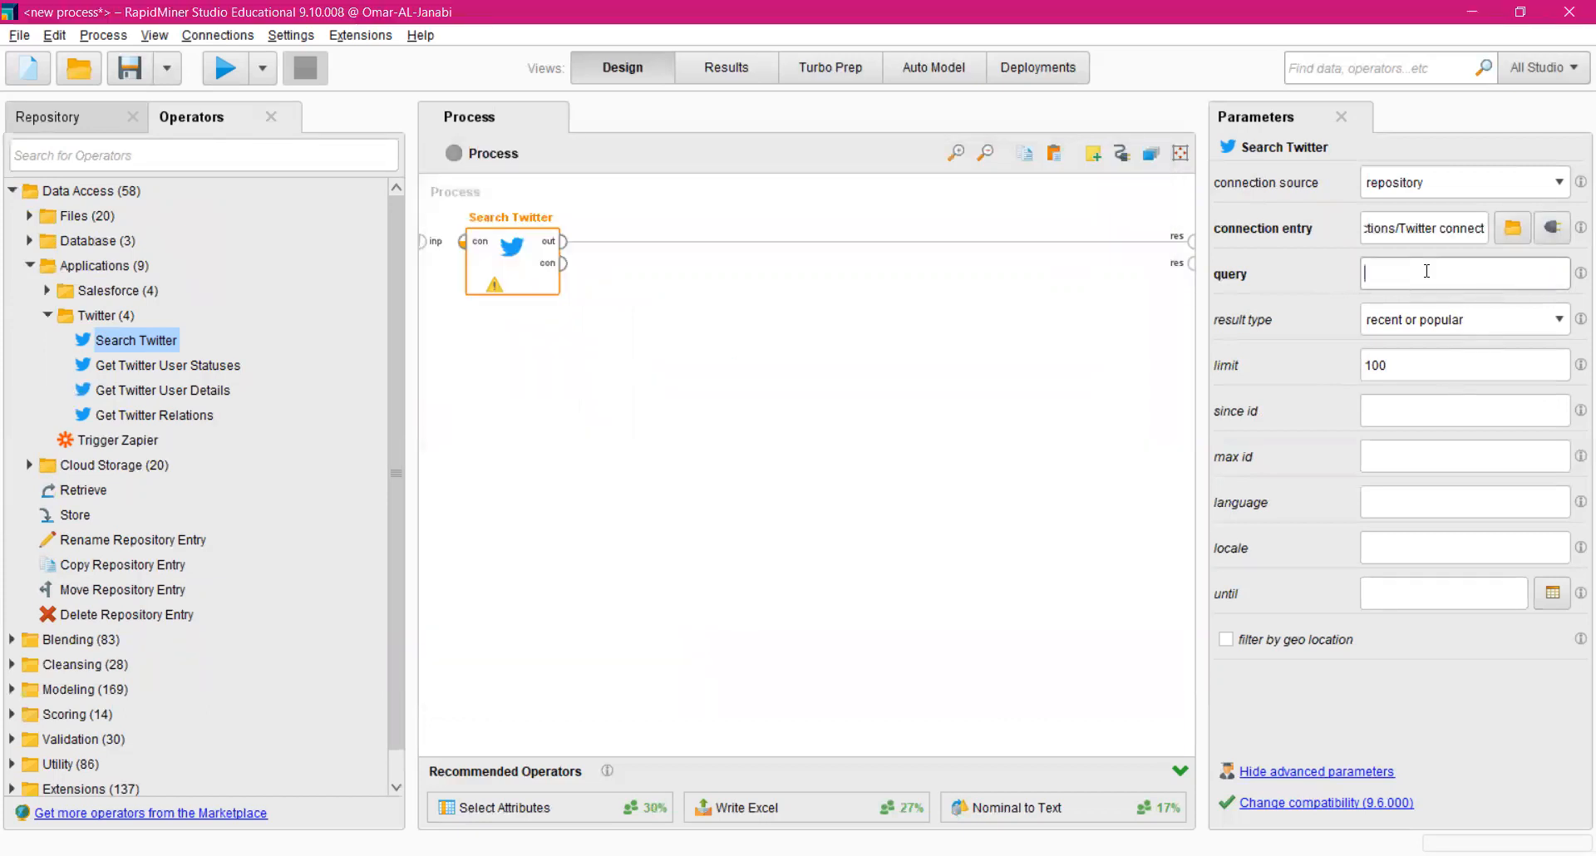
type("kfc")
key("Left")
key("Left")
type("#")
left_click(1452, 350)
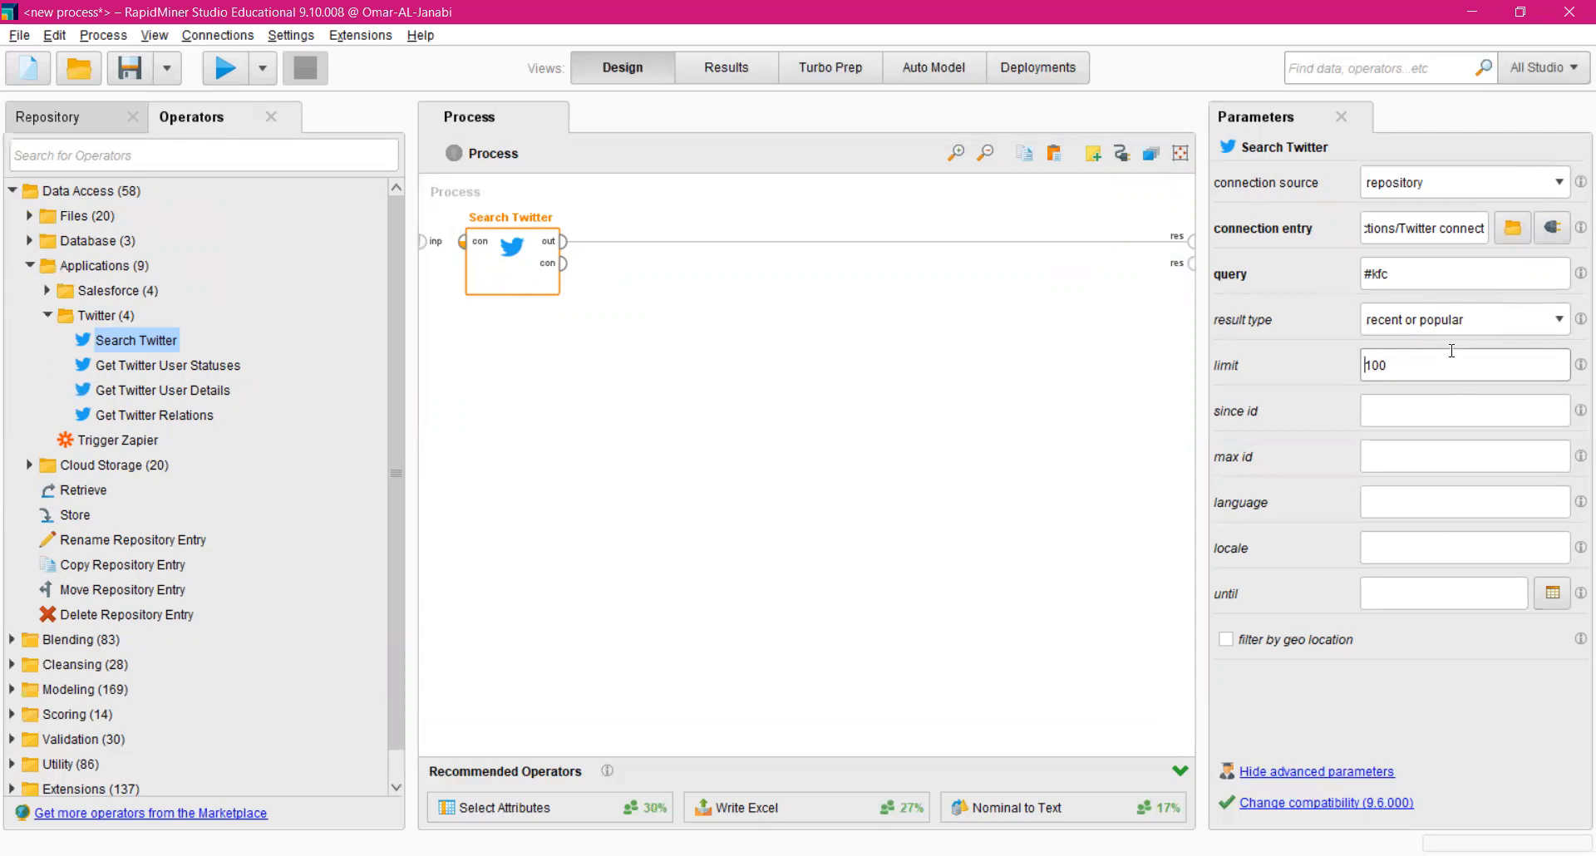
left_click(1379, 493)
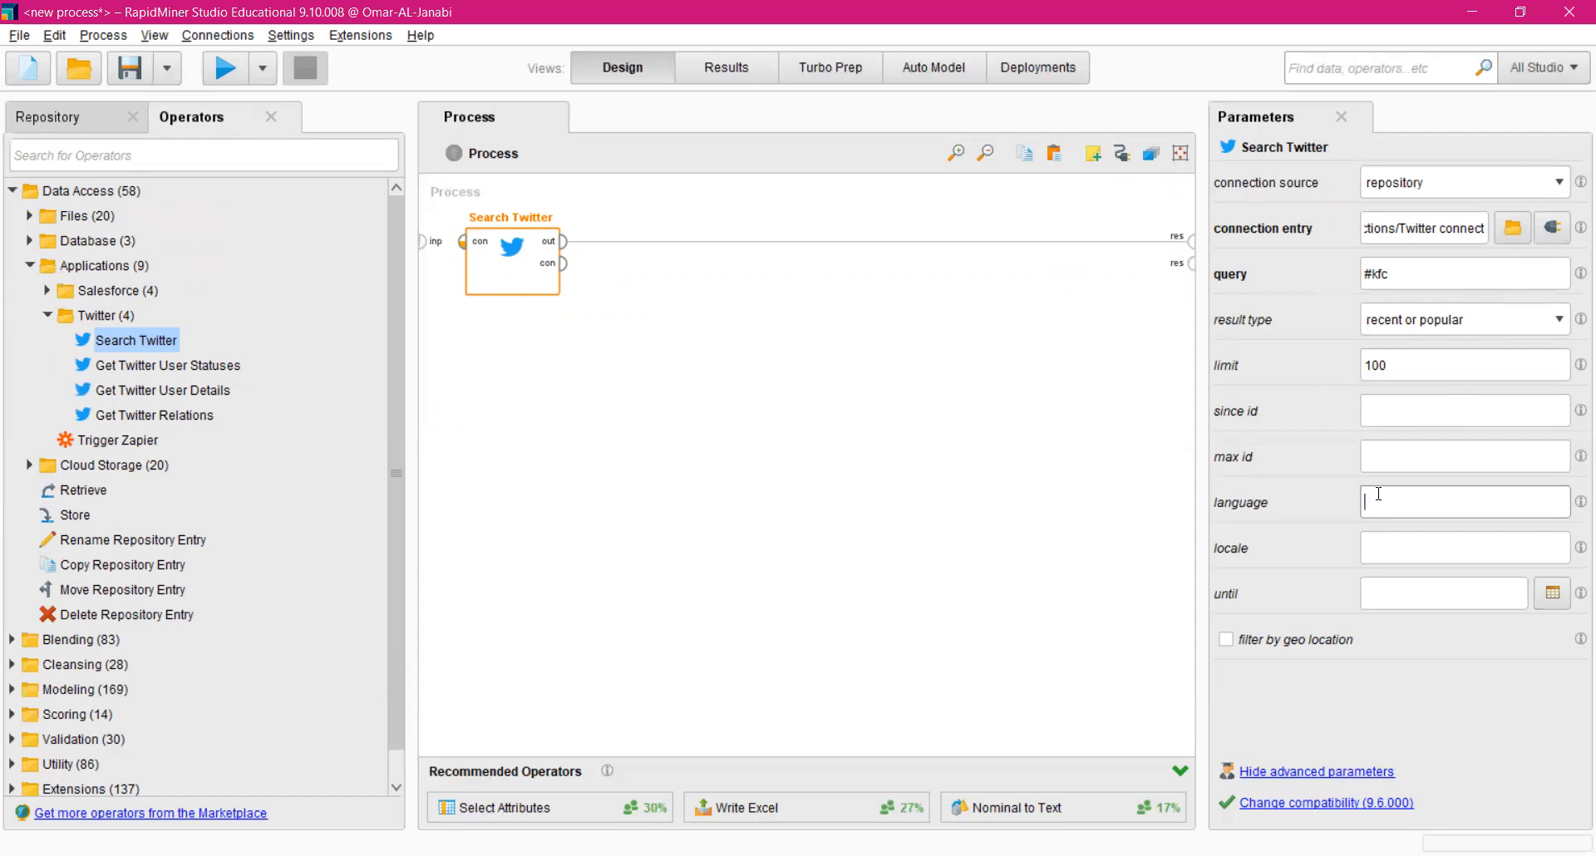
type("en")
- Run the search and scroll through the 100 #kfc tweets with the Text column widened
left_click(222, 73)
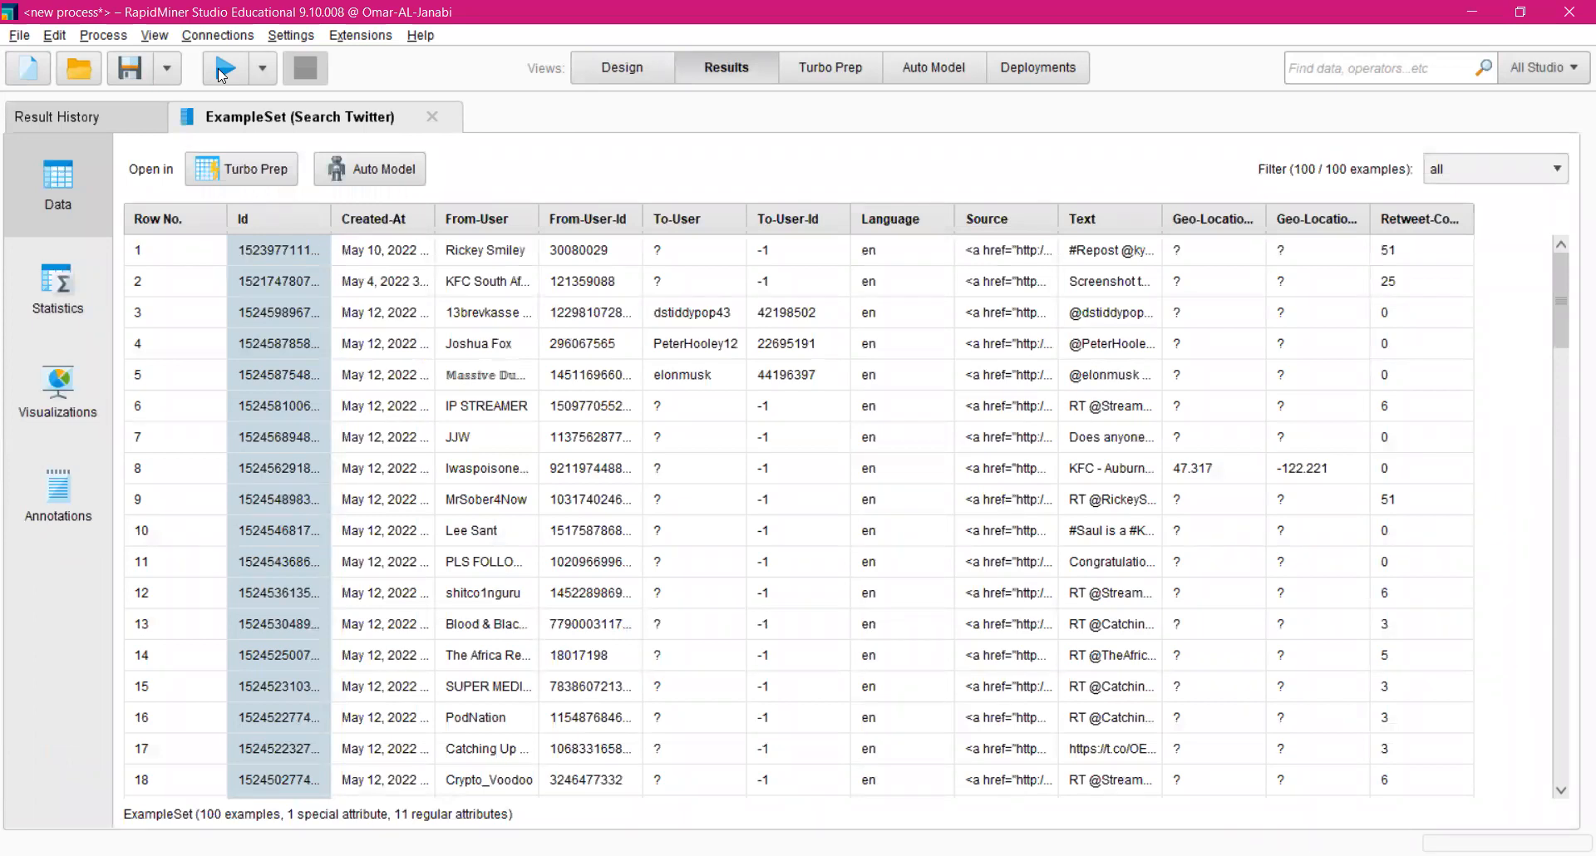
double_click(1163, 223)
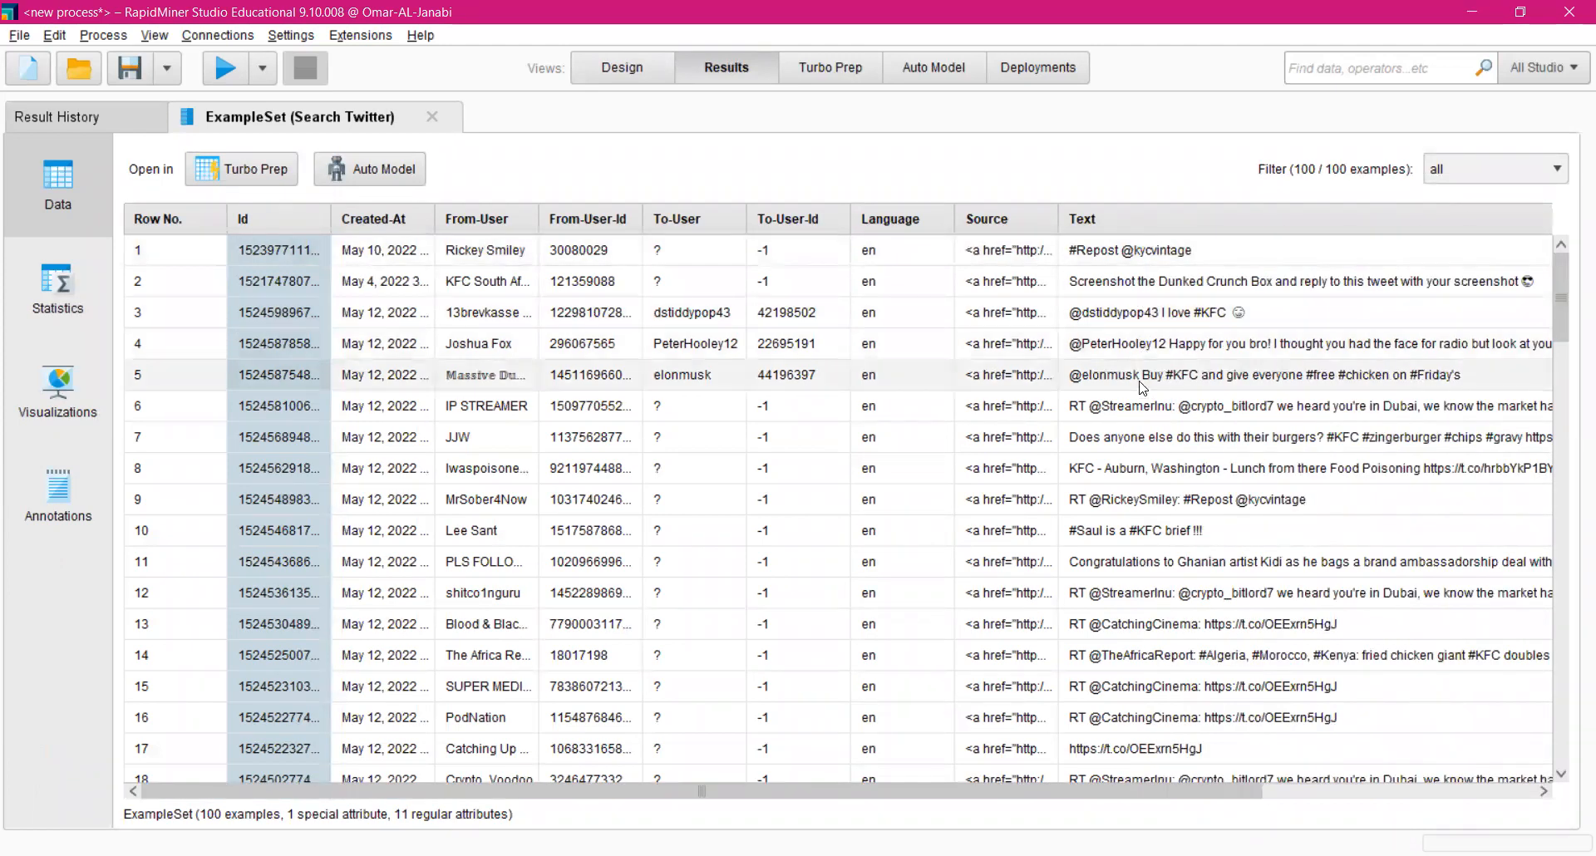
scroll(1142, 387, "down", 4)
scroll(1141, 388, "down", 11)
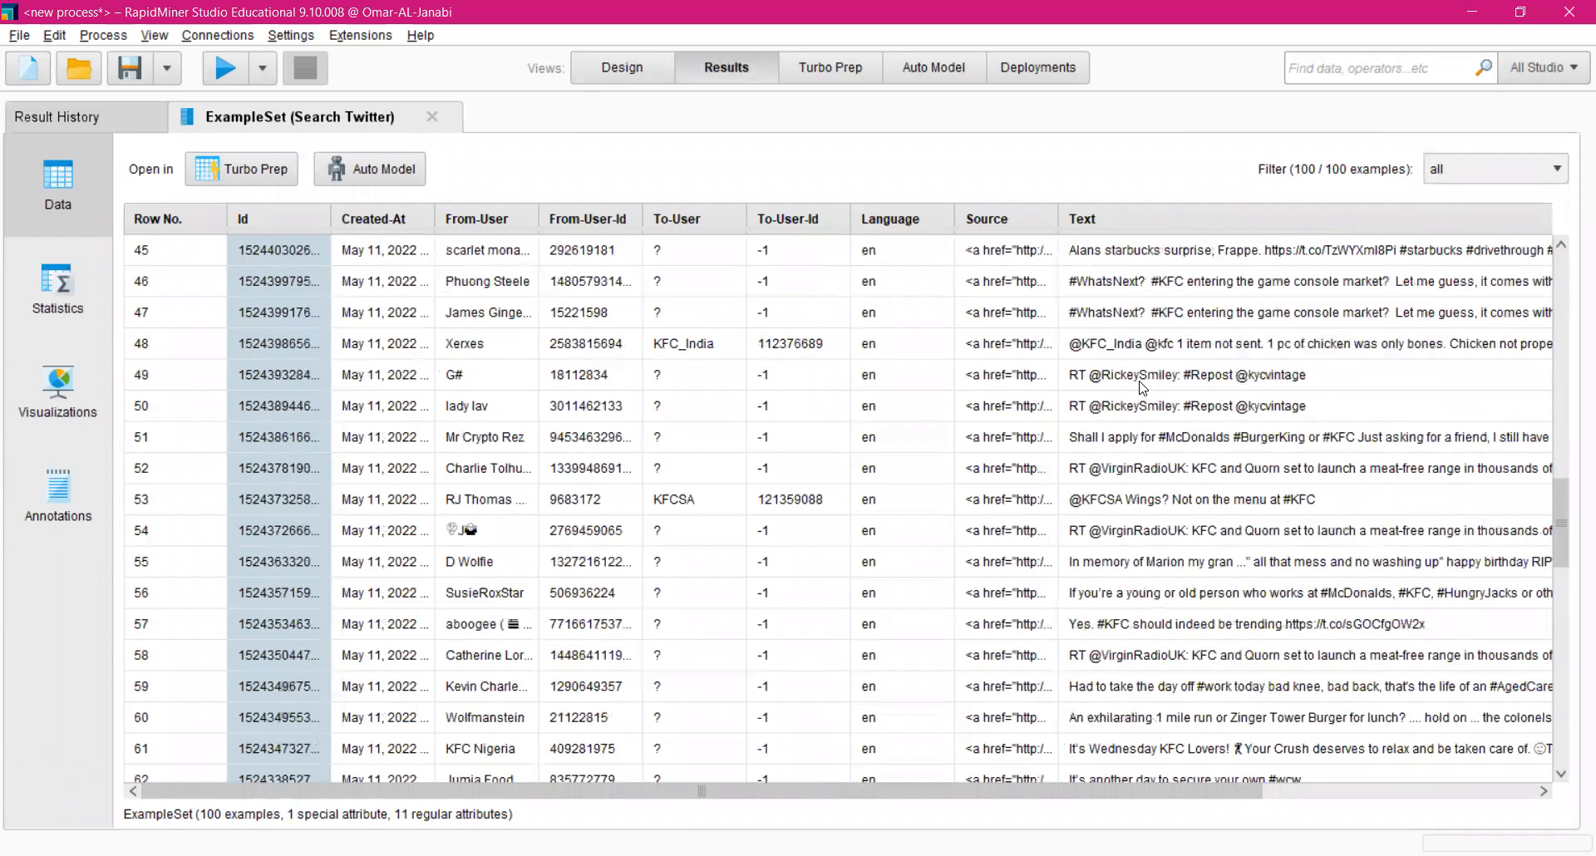
scroll(1141, 387, "down", 13)
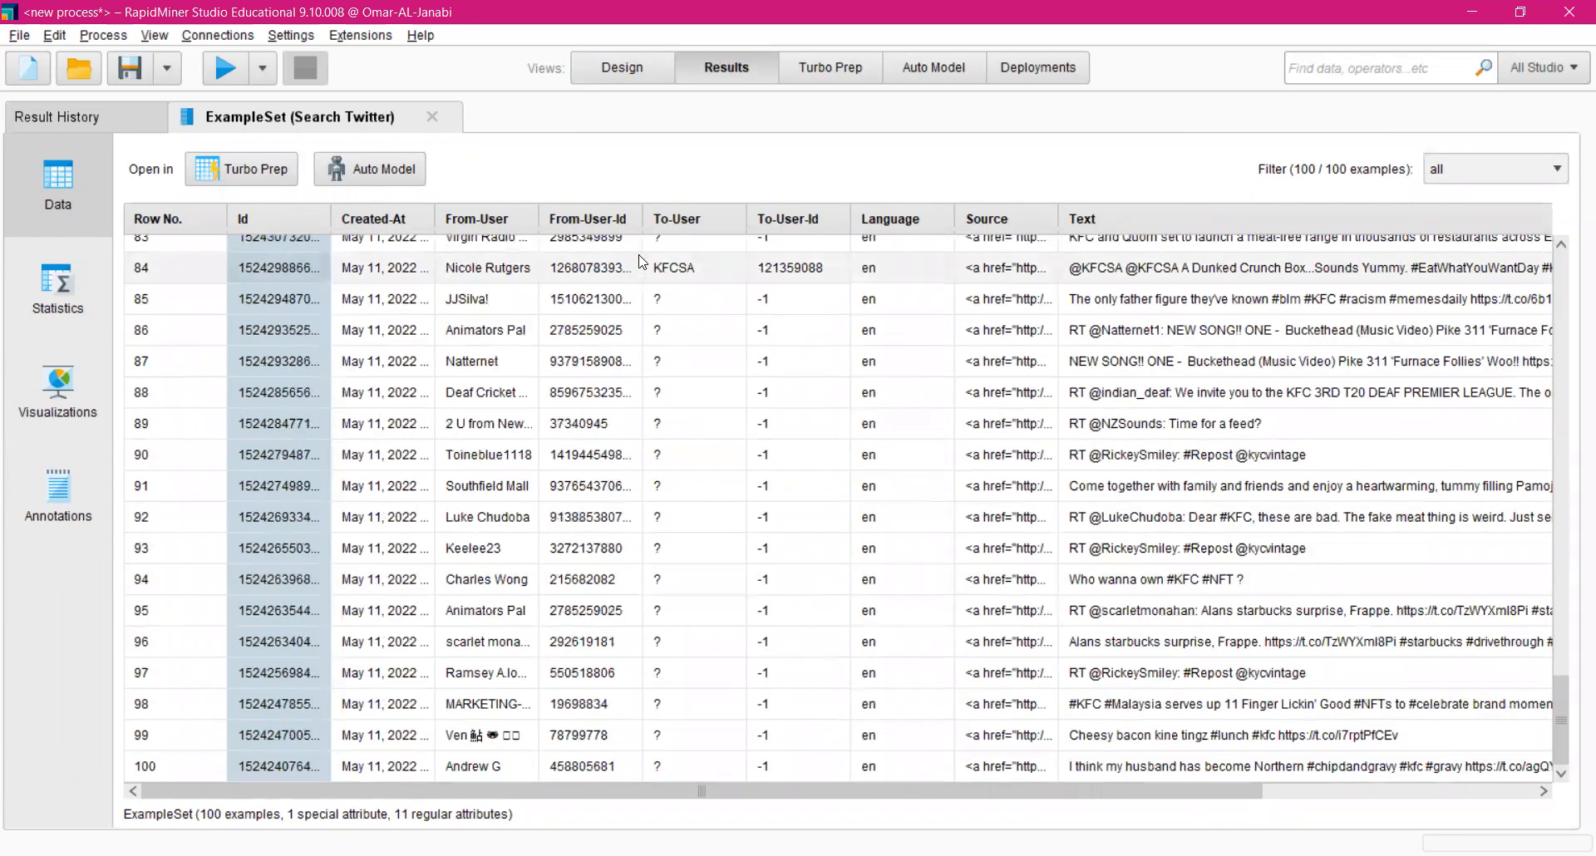
left_click(623, 70)
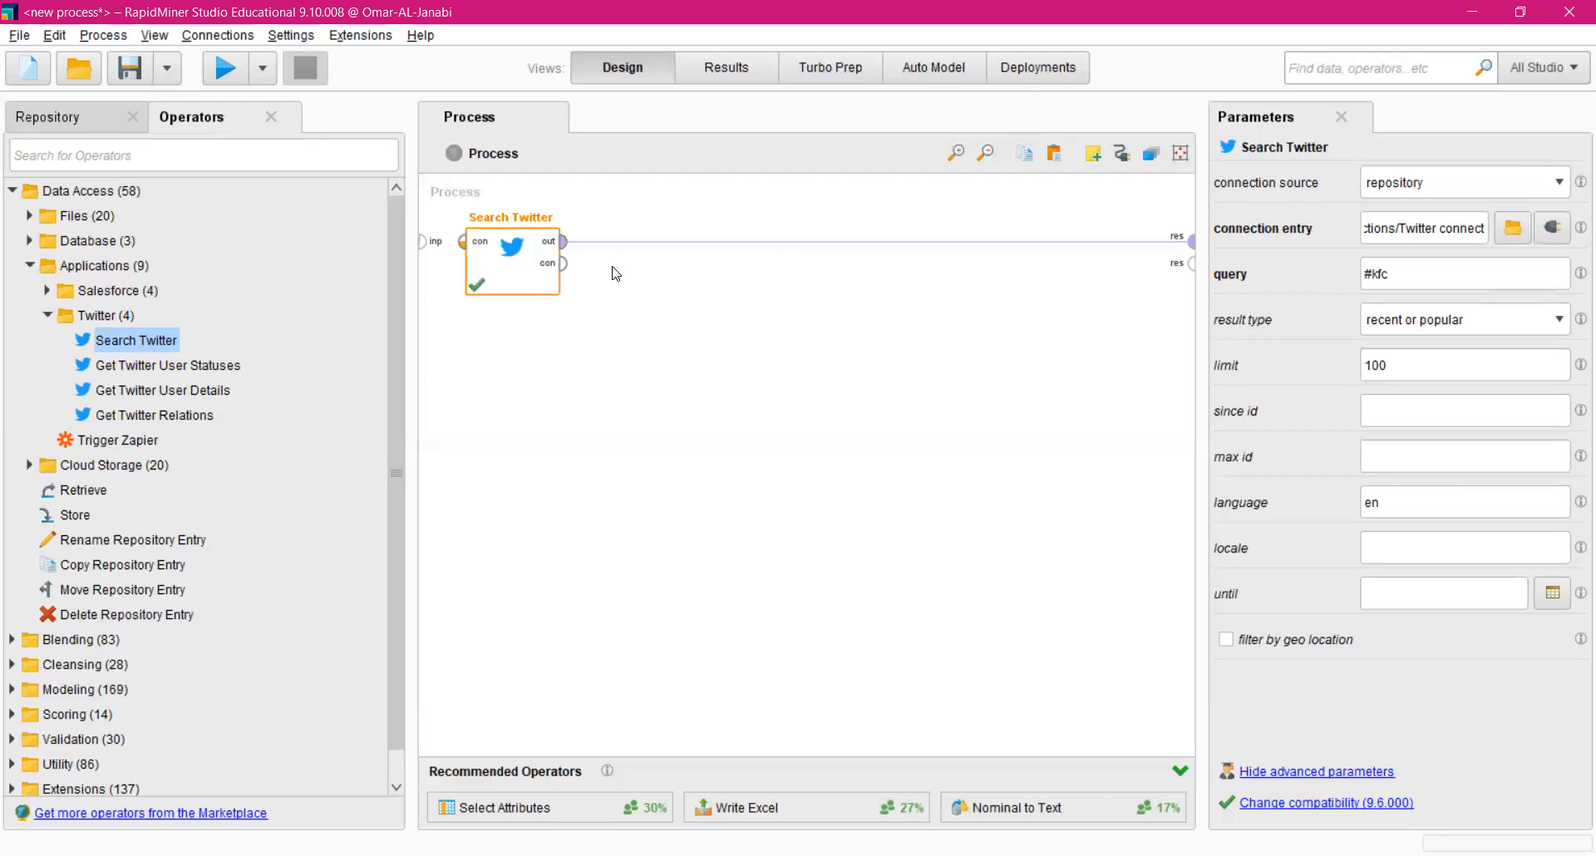
- Add Write Excel after Search Twitter via the 'wr' search and remove its fil-to-res link
left_click(83, 117)
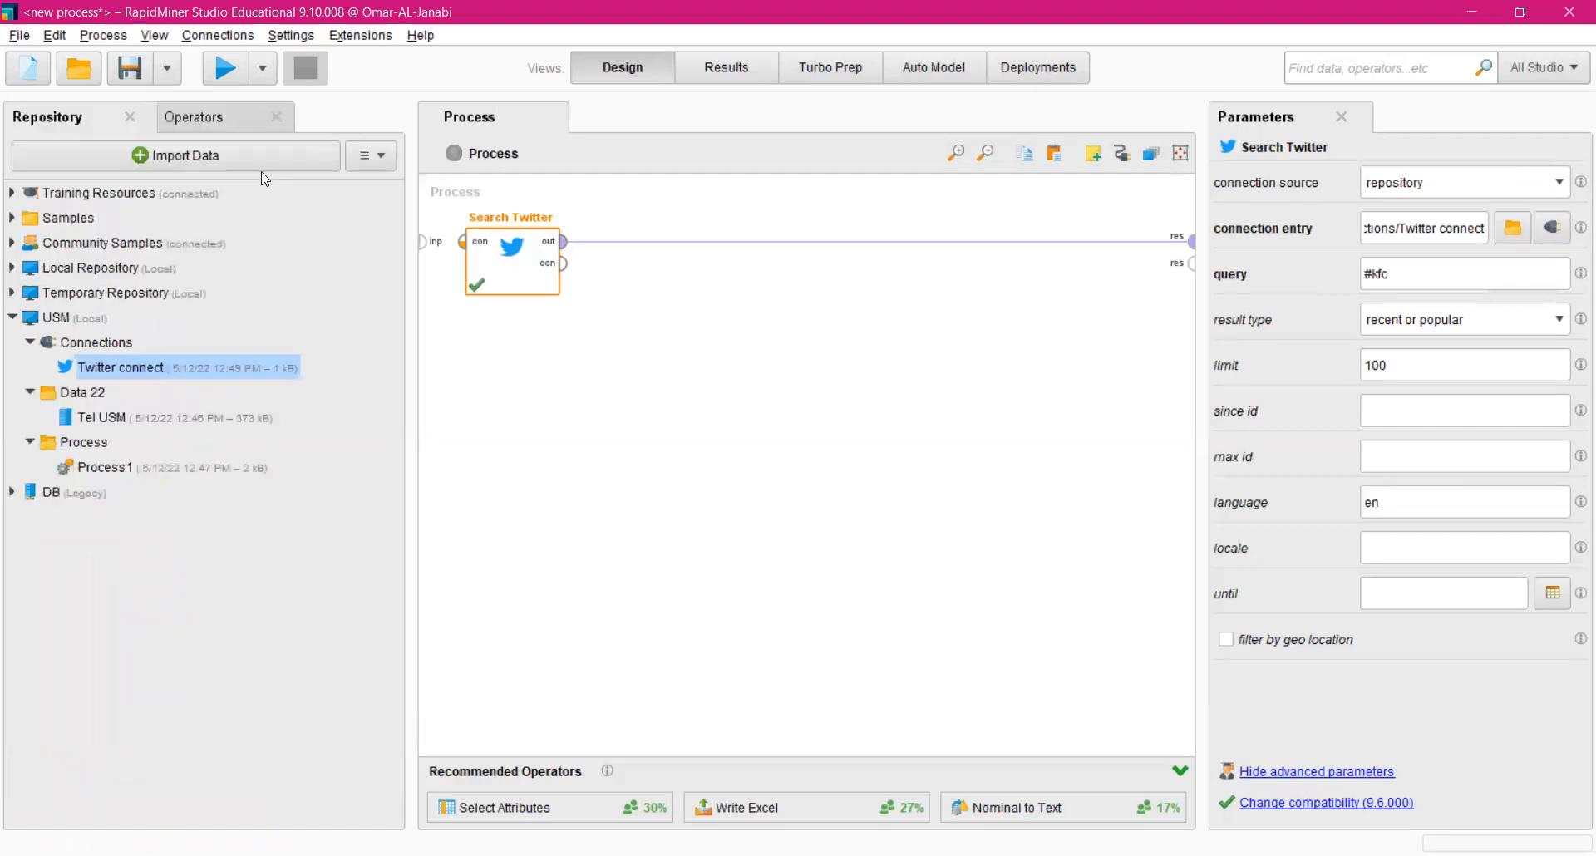
left_click(214, 118)
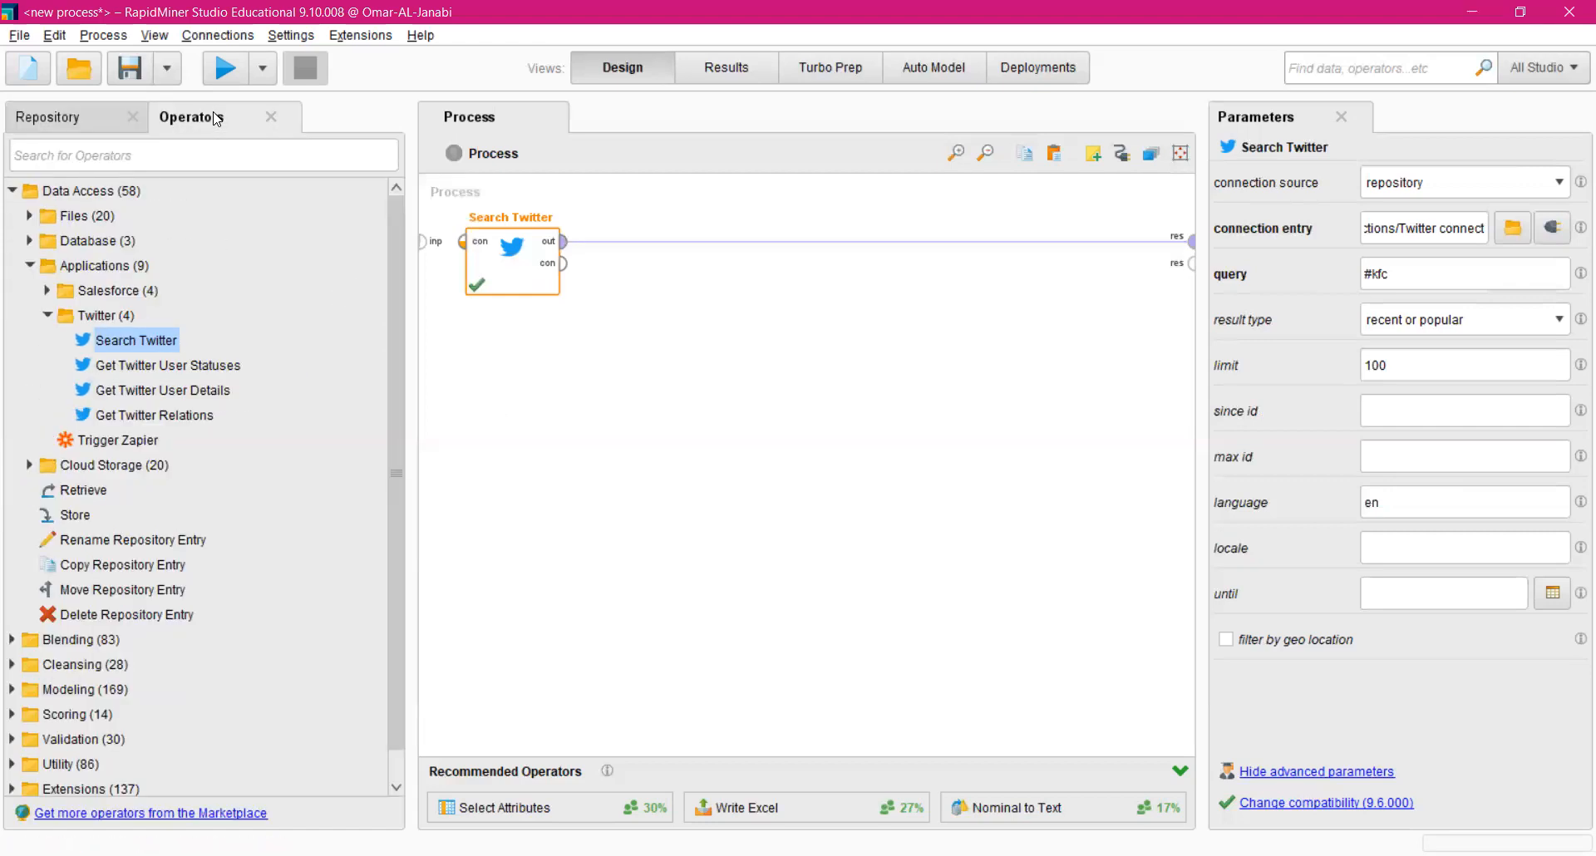
left_click(191, 151)
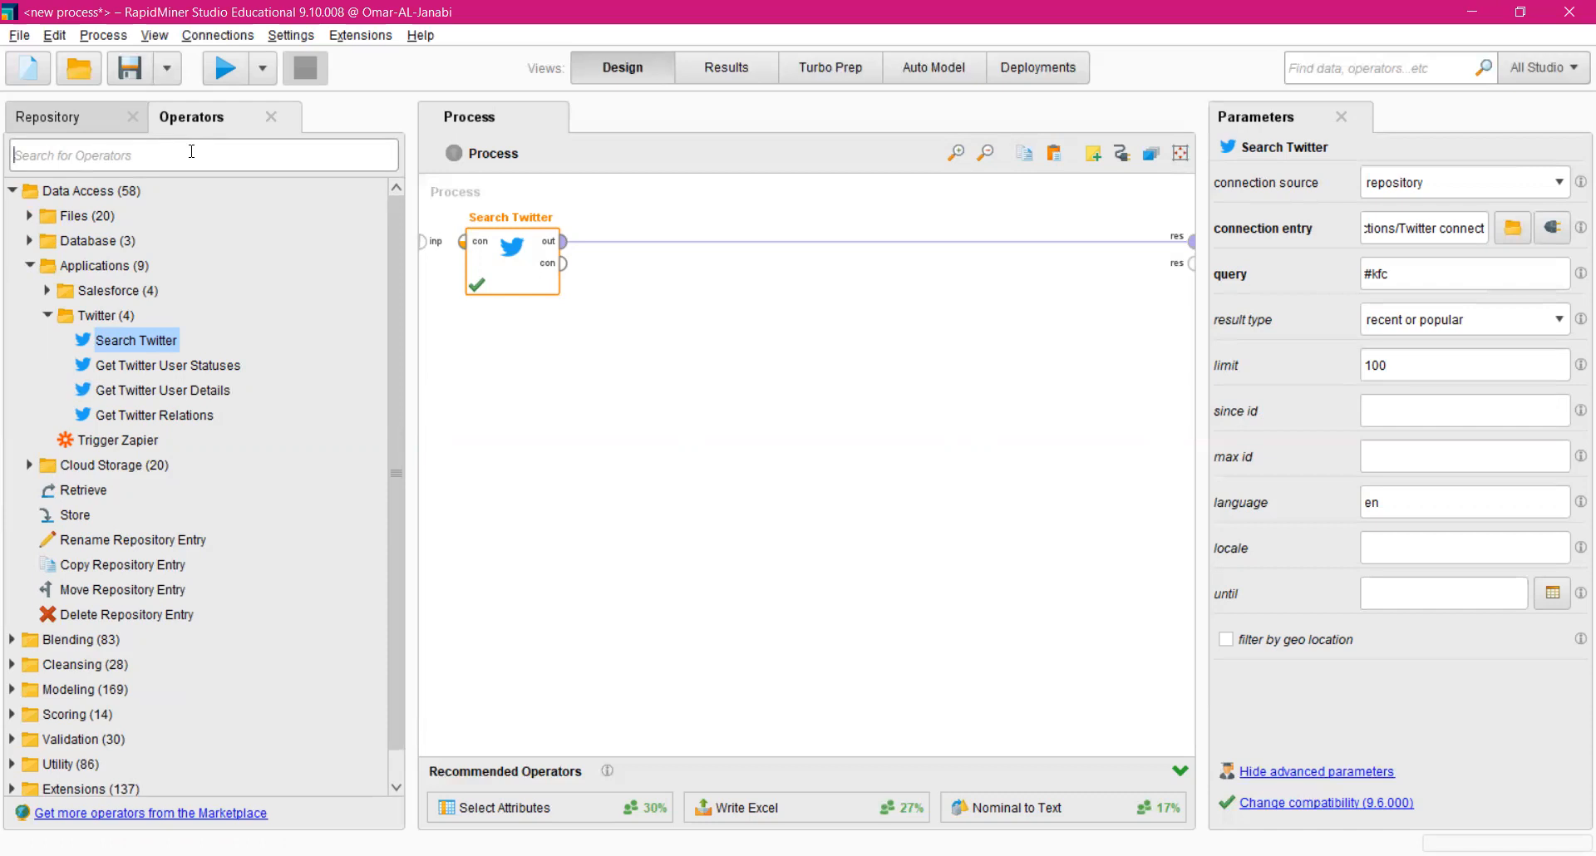
type("w")
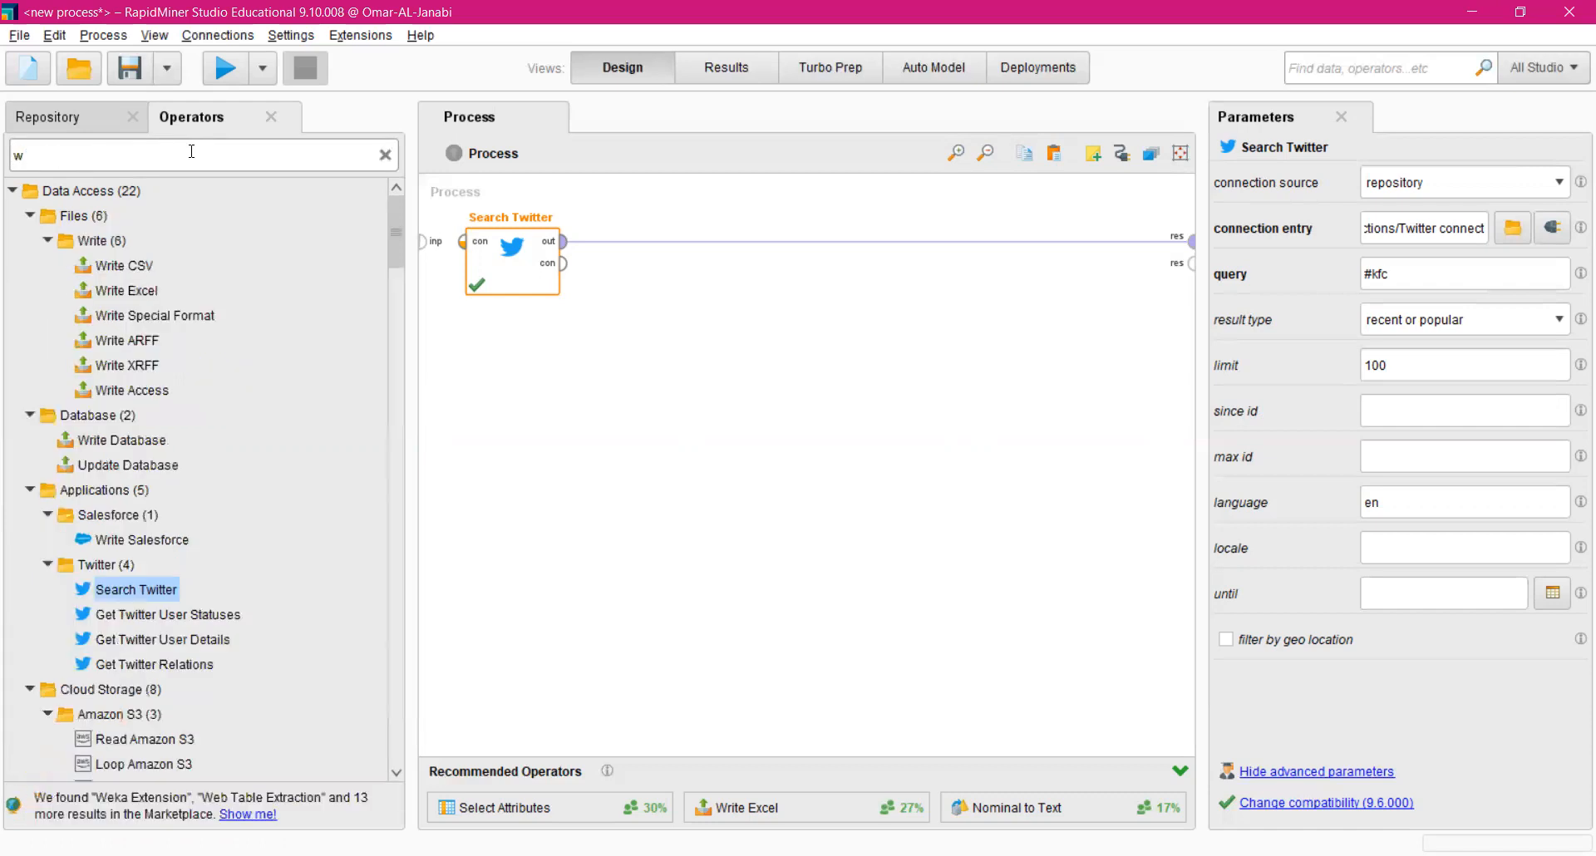
type("r")
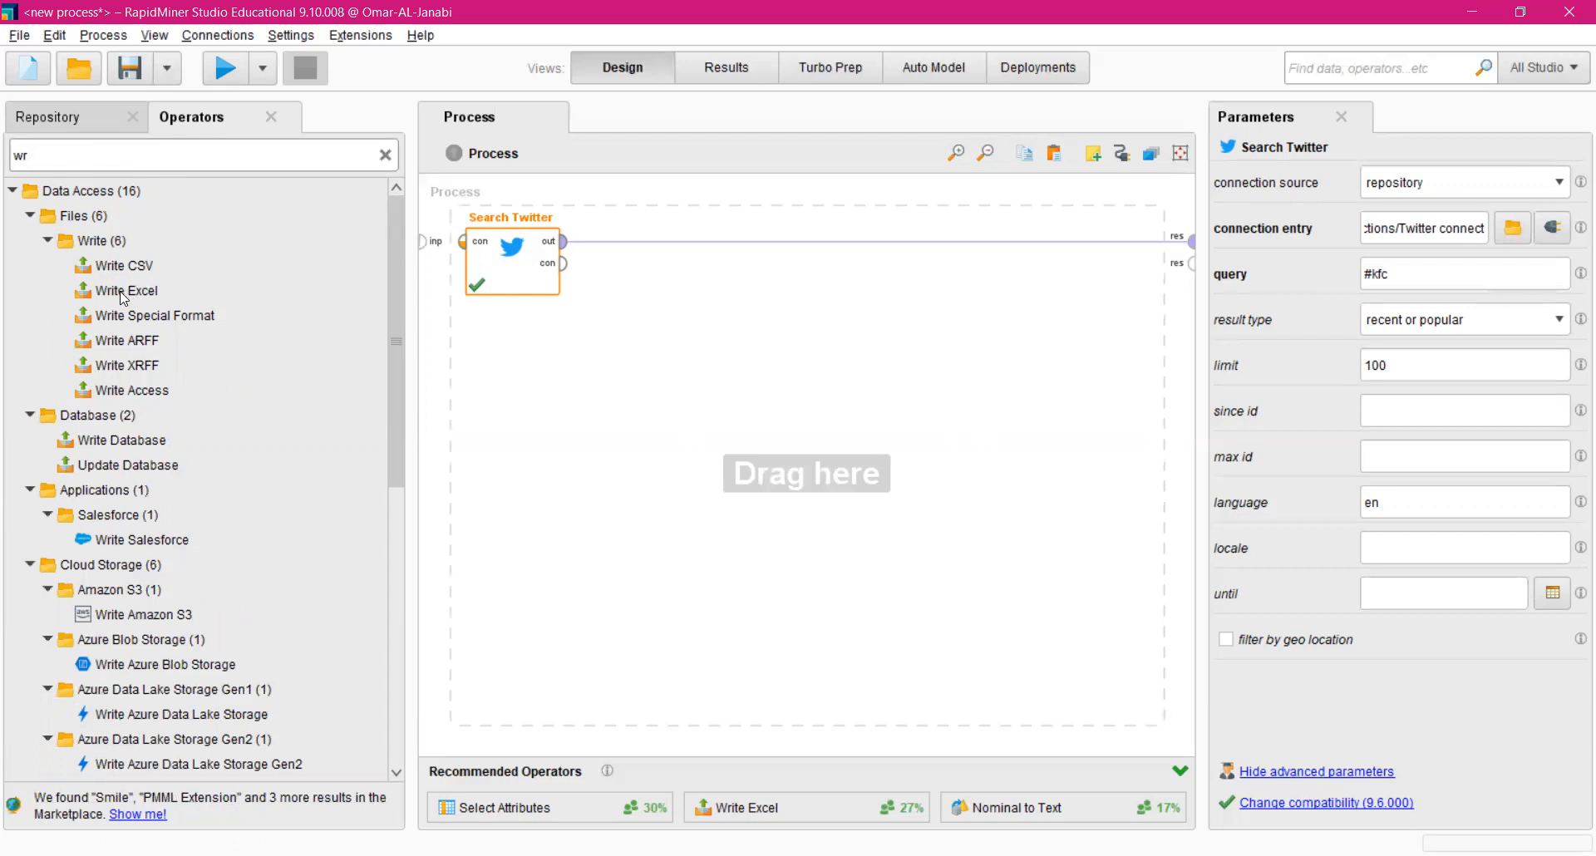
left_click_drag(121, 294, 757, 241)
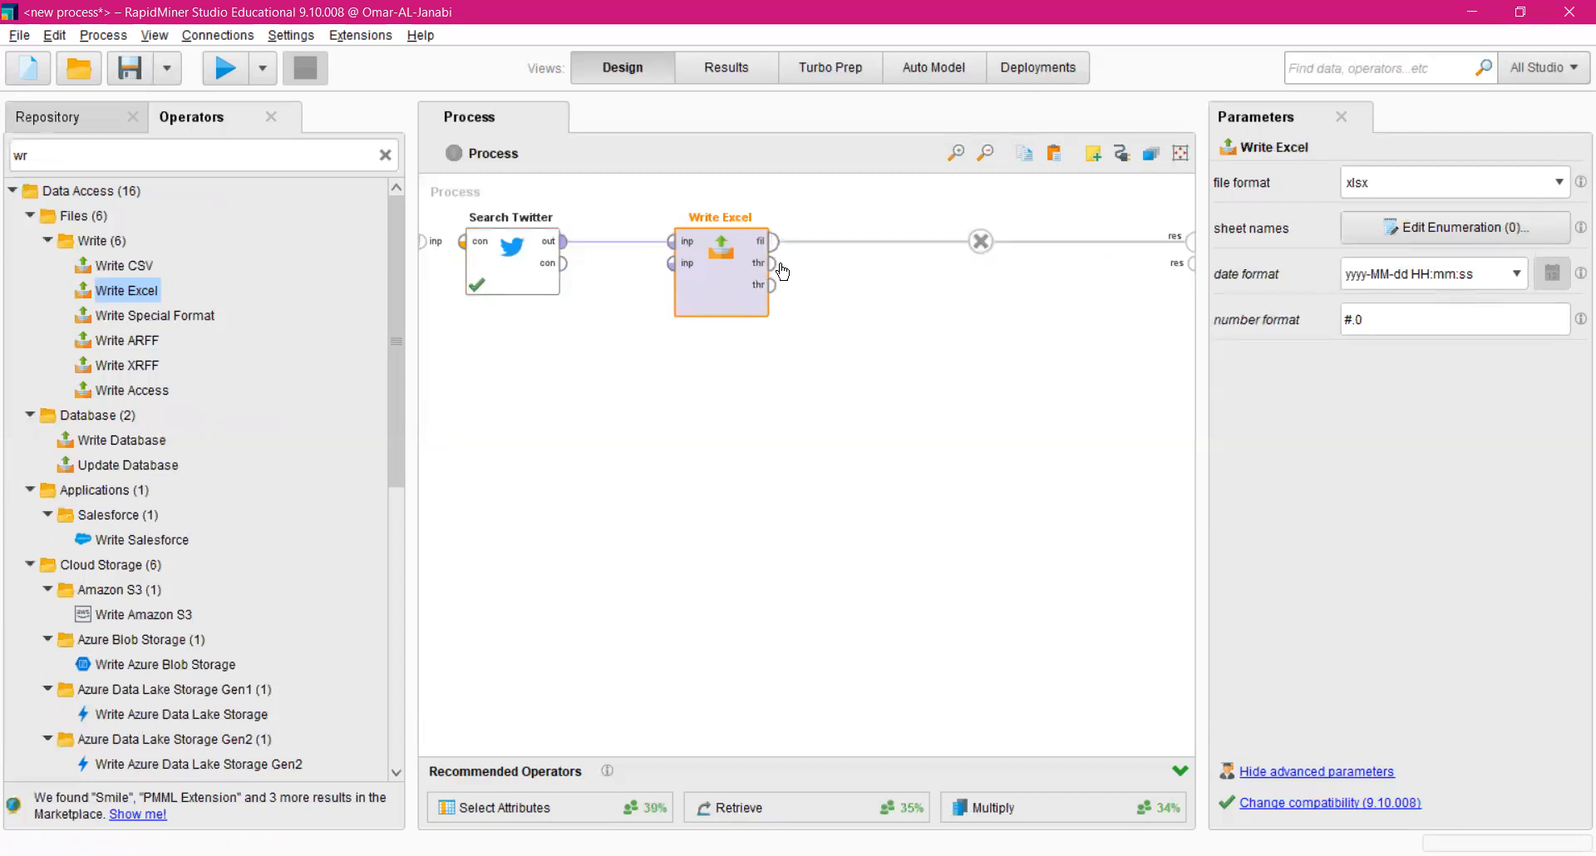
left_click(981, 241)
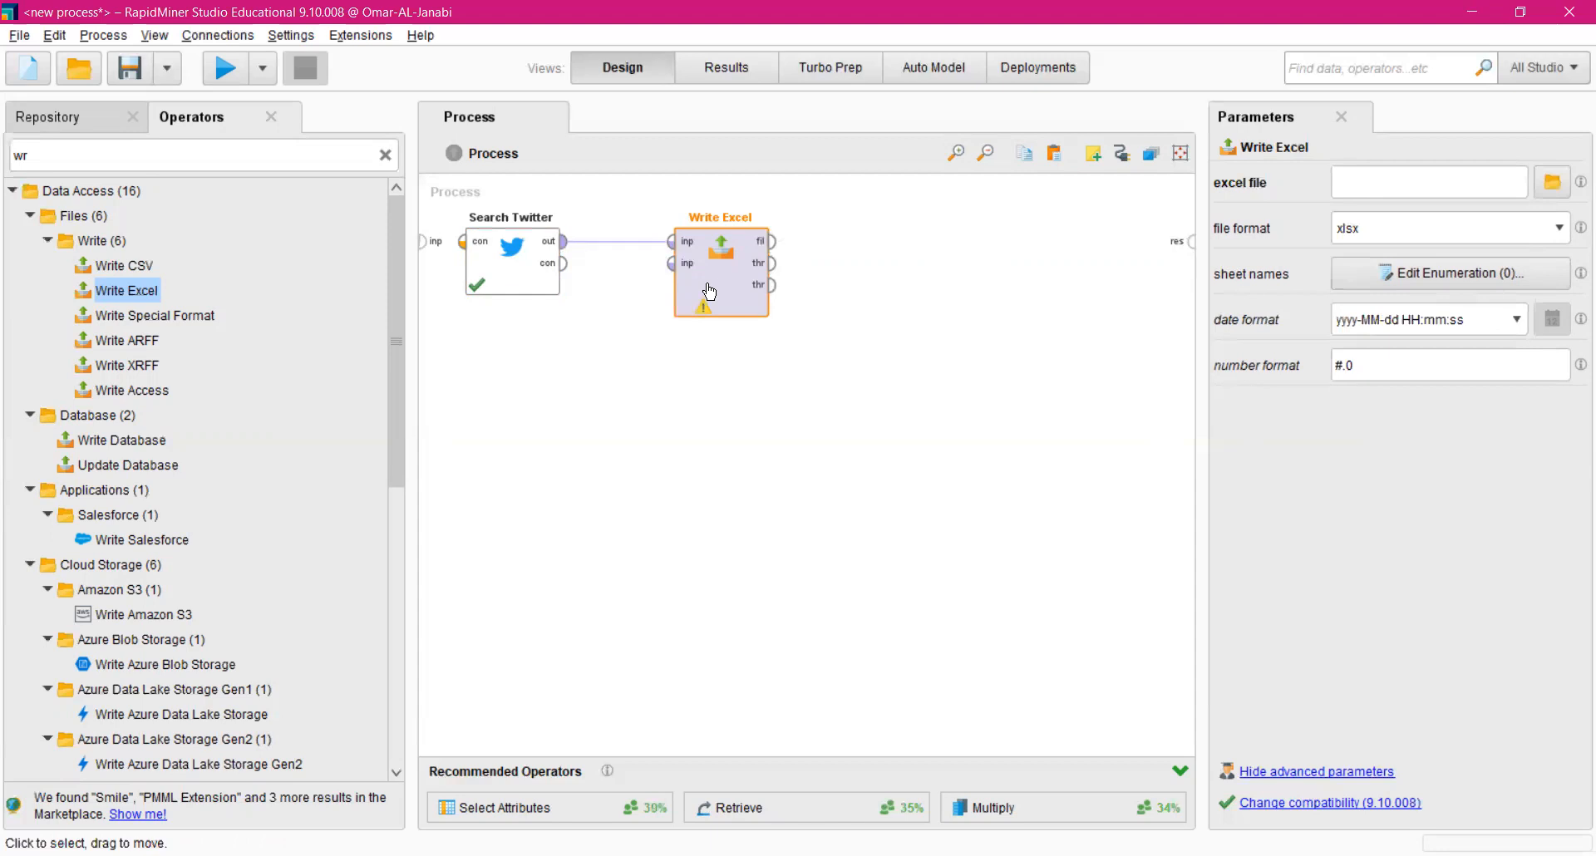
double_click(205, 159)
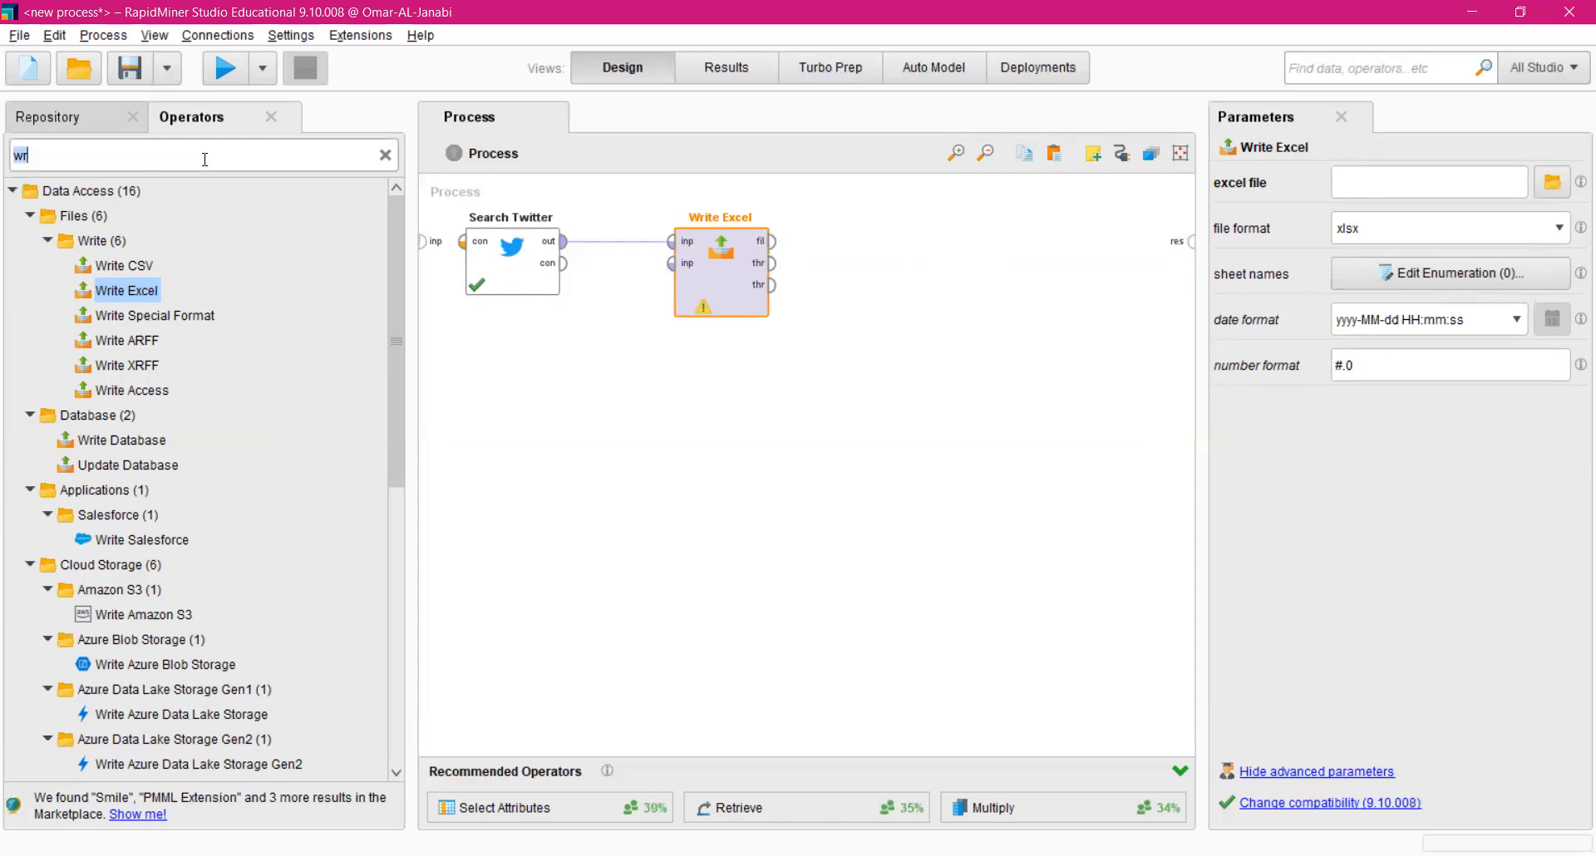
key("BackSpace")
- Insert a Store operator fed by Write Excel's thr port, with Store's thr wired to res
type("store")
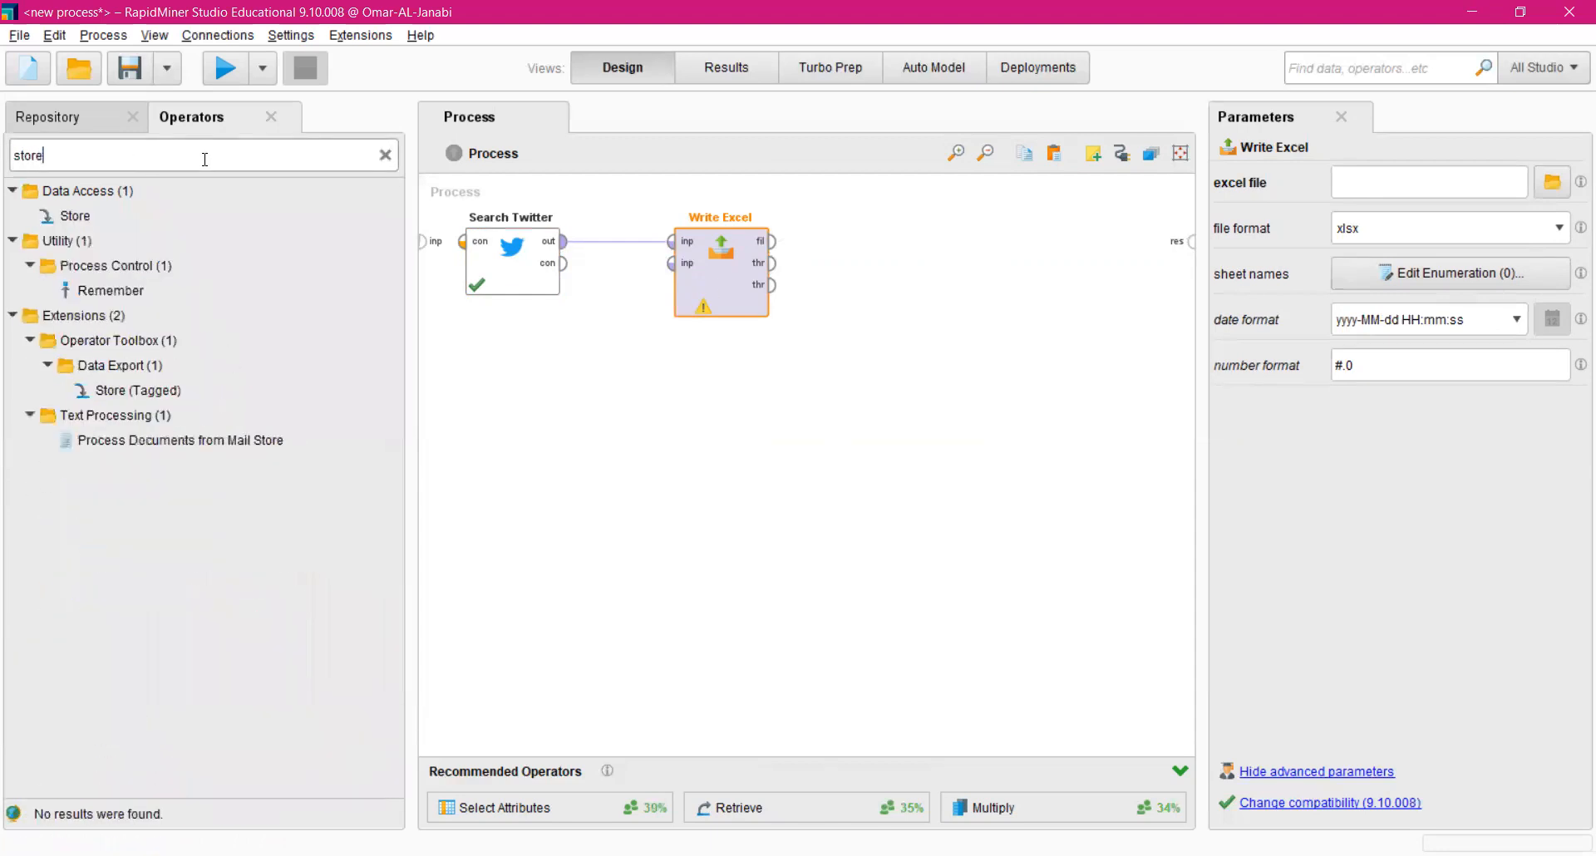
left_click_drag(75, 216, 1037, 244)
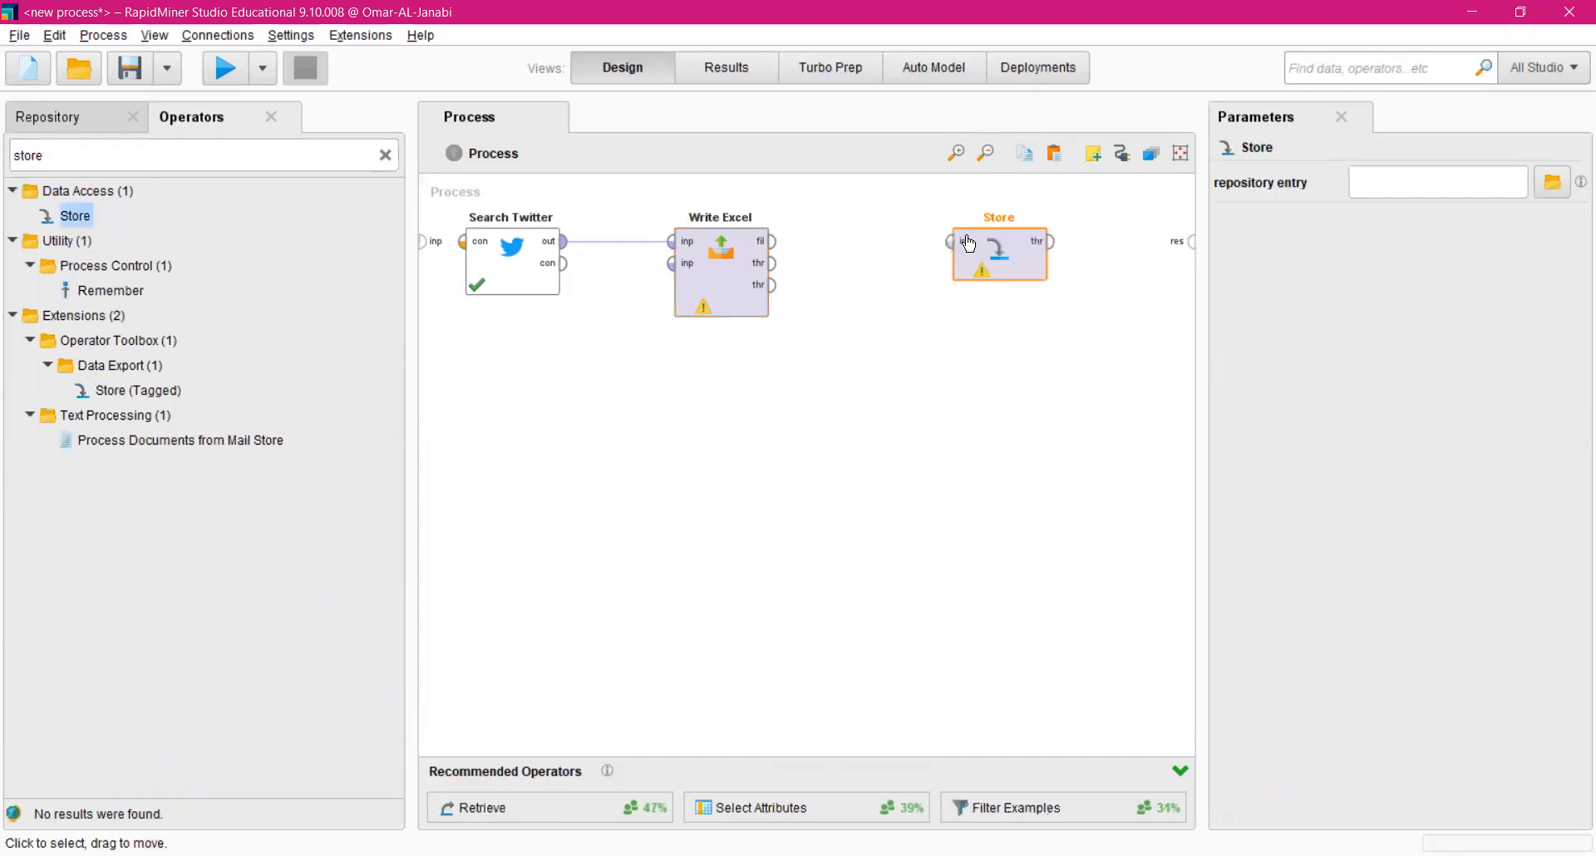
left_click(773, 263)
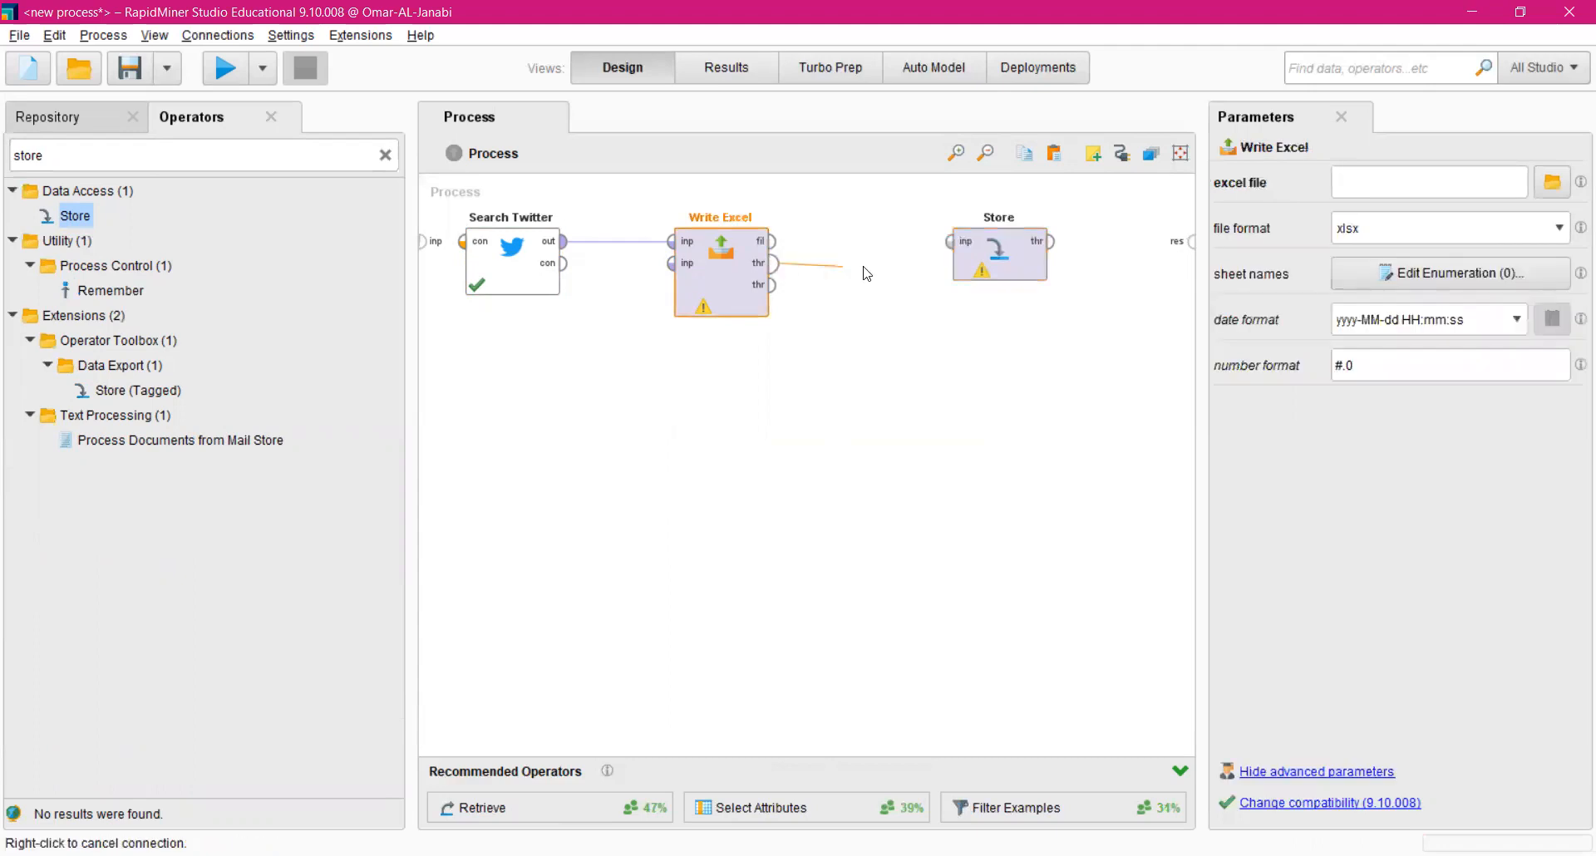
left_click(952, 255)
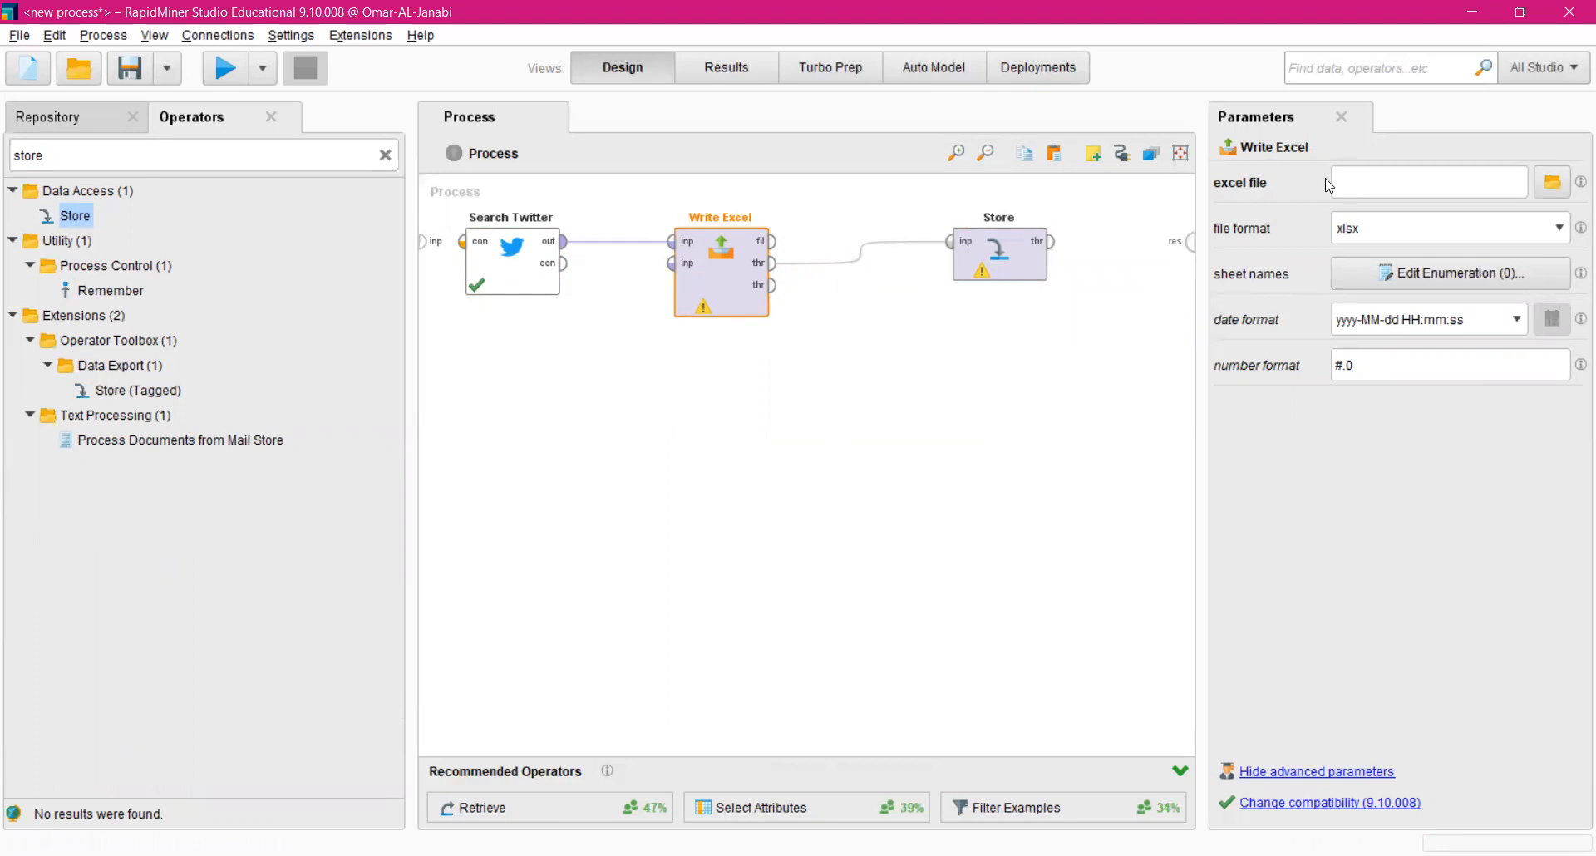
left_click(1551, 184)
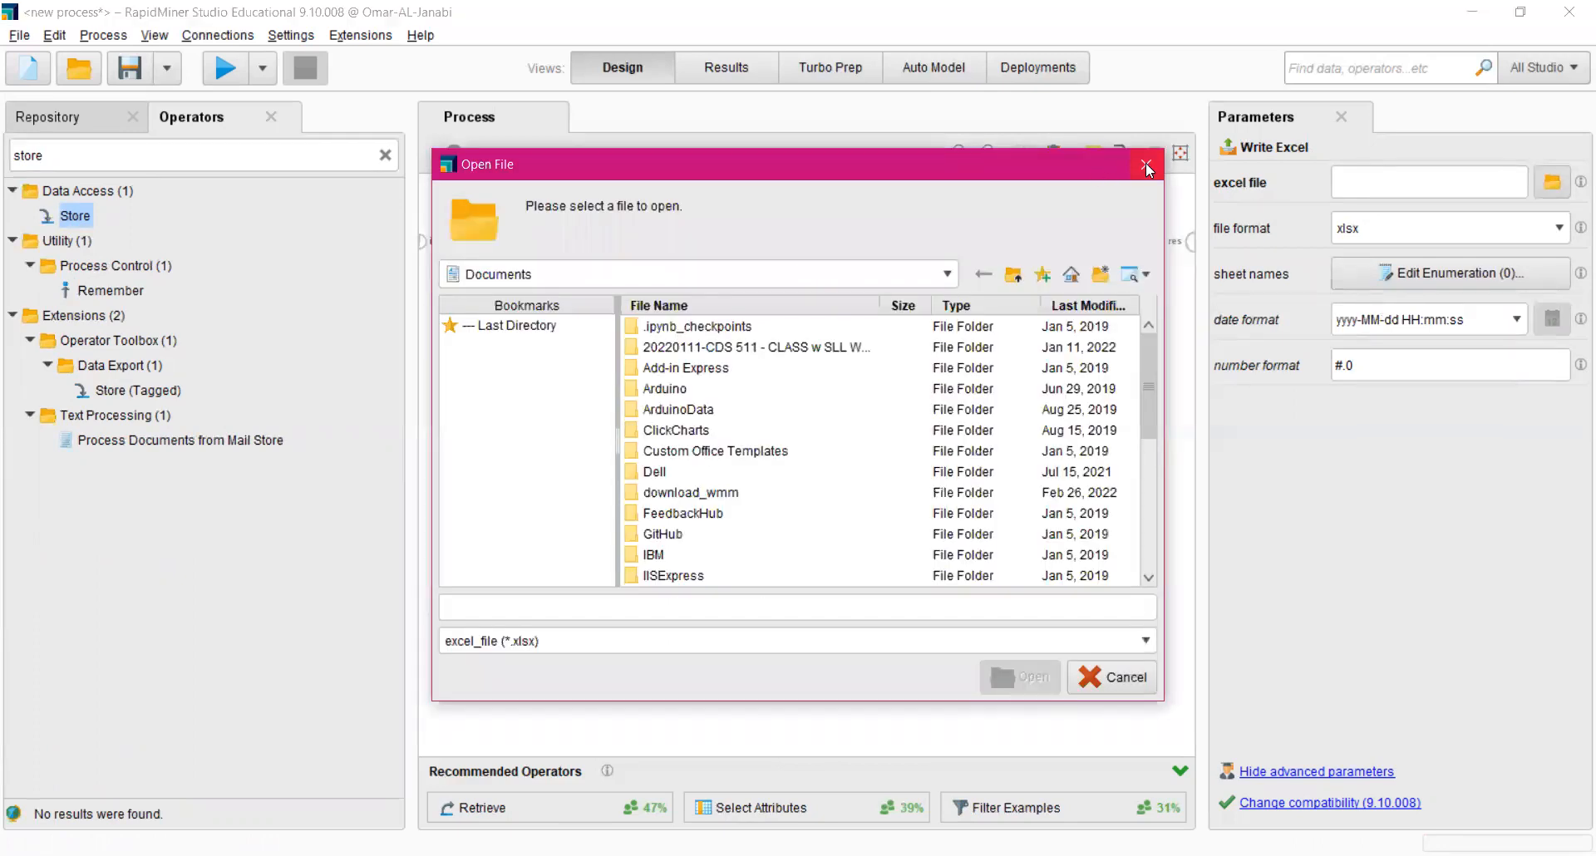
left_click(1146, 164)
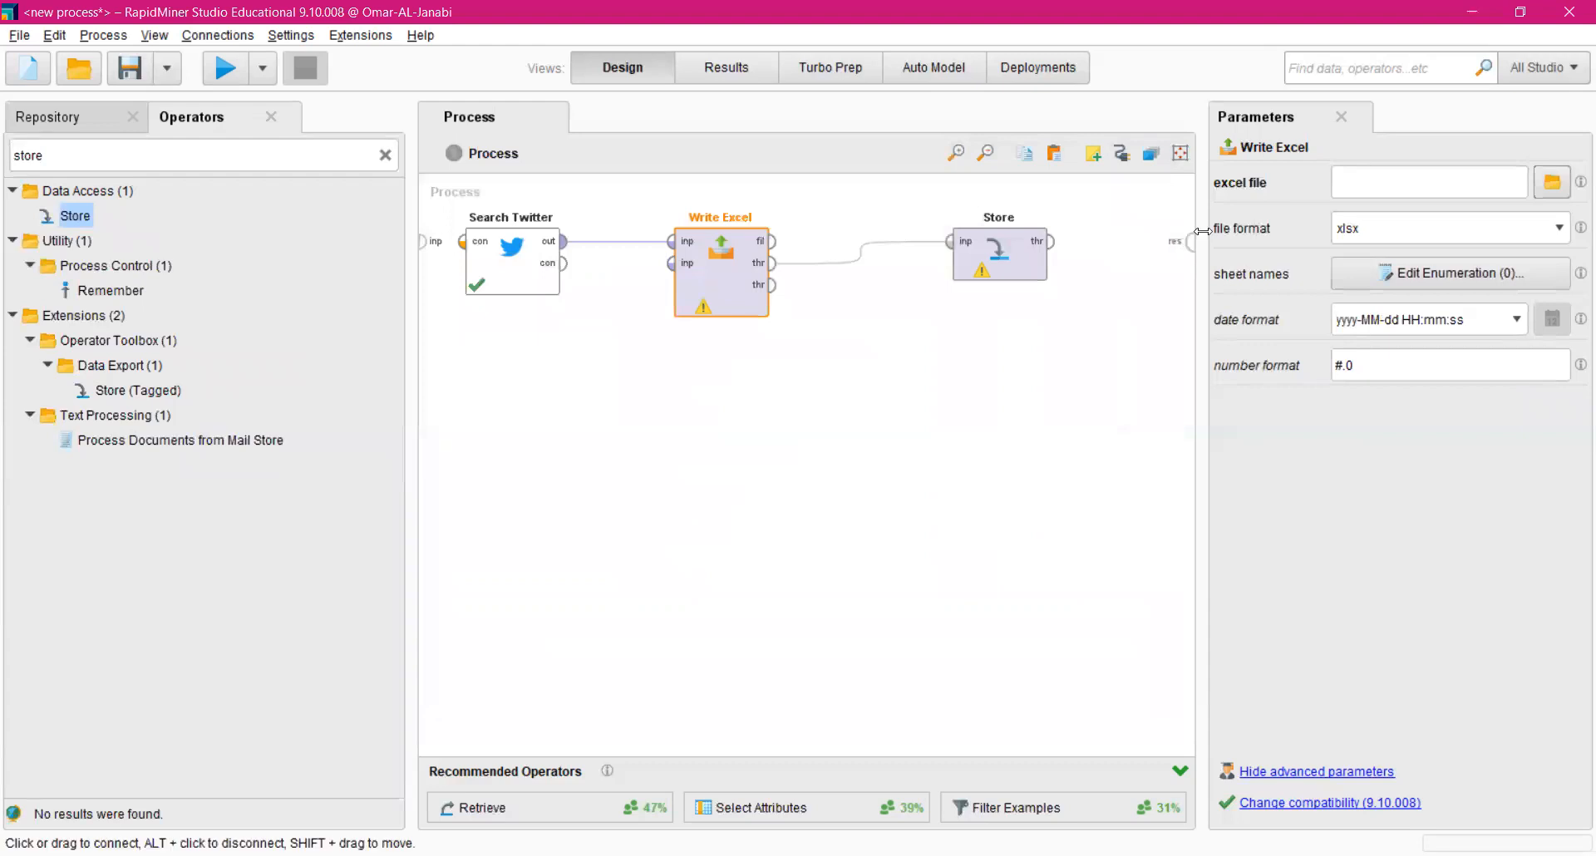
left_click(1052, 248)
left_click(1192, 248)
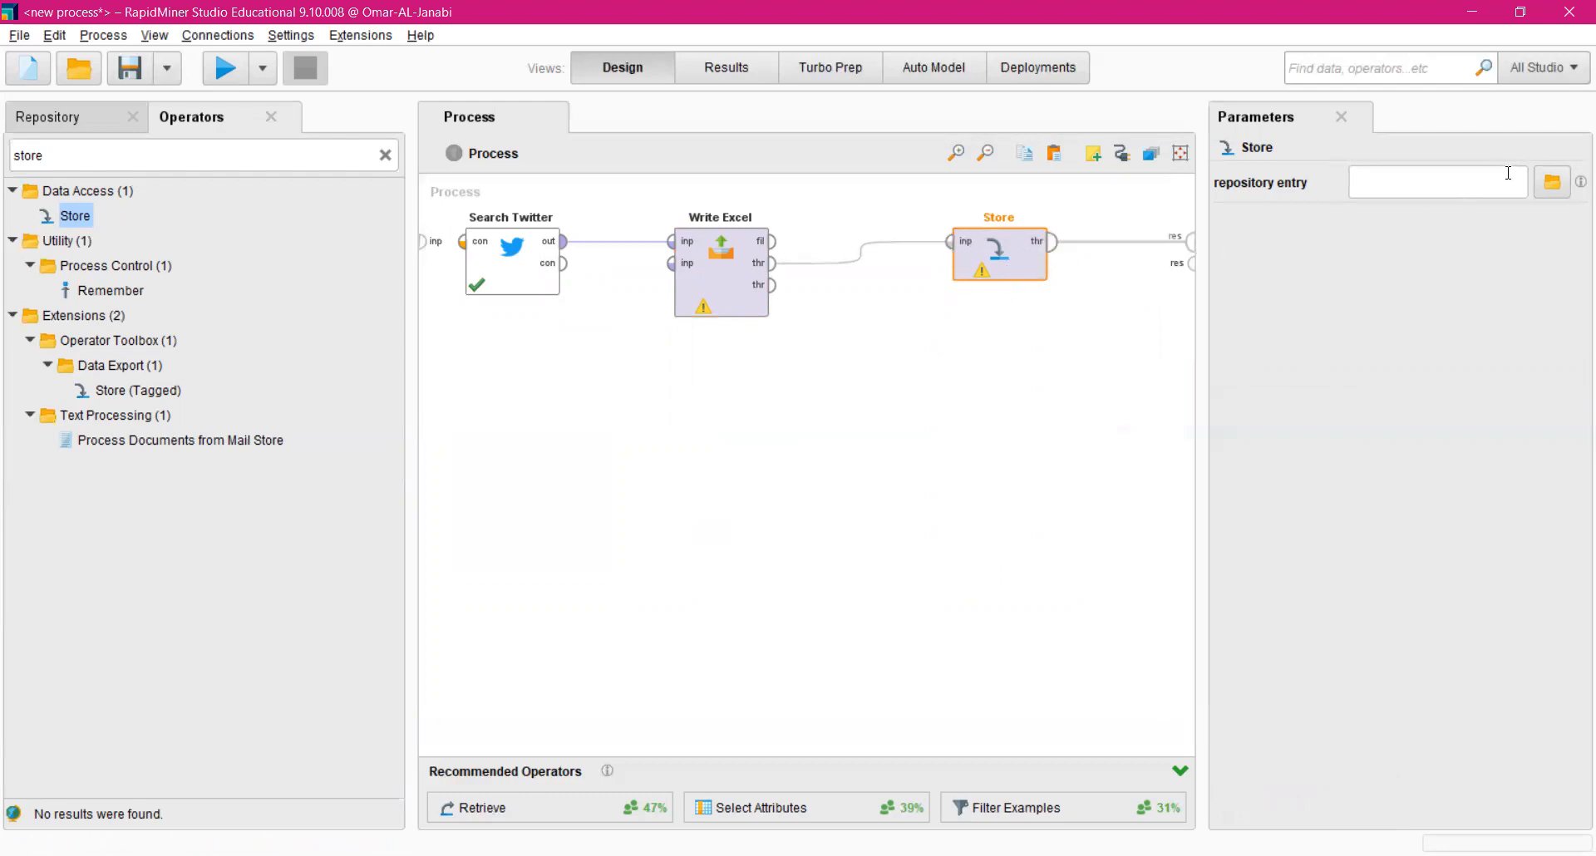
- Set Store's repository entry to //USM/Data 22/kfc
left_click(1552, 184)
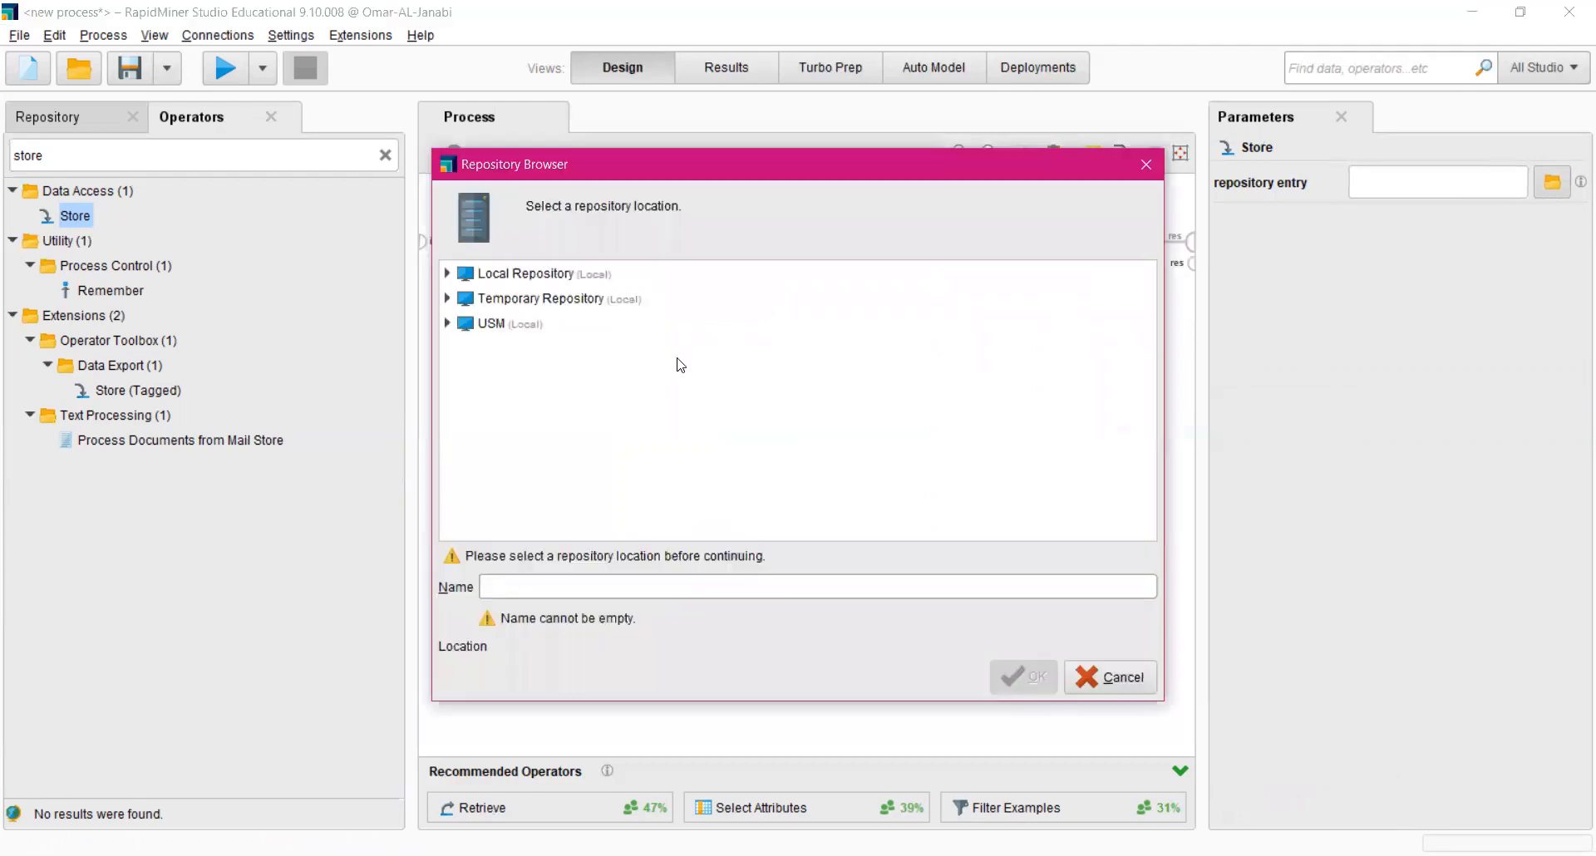
left_click(464, 324)
left_click(448, 323)
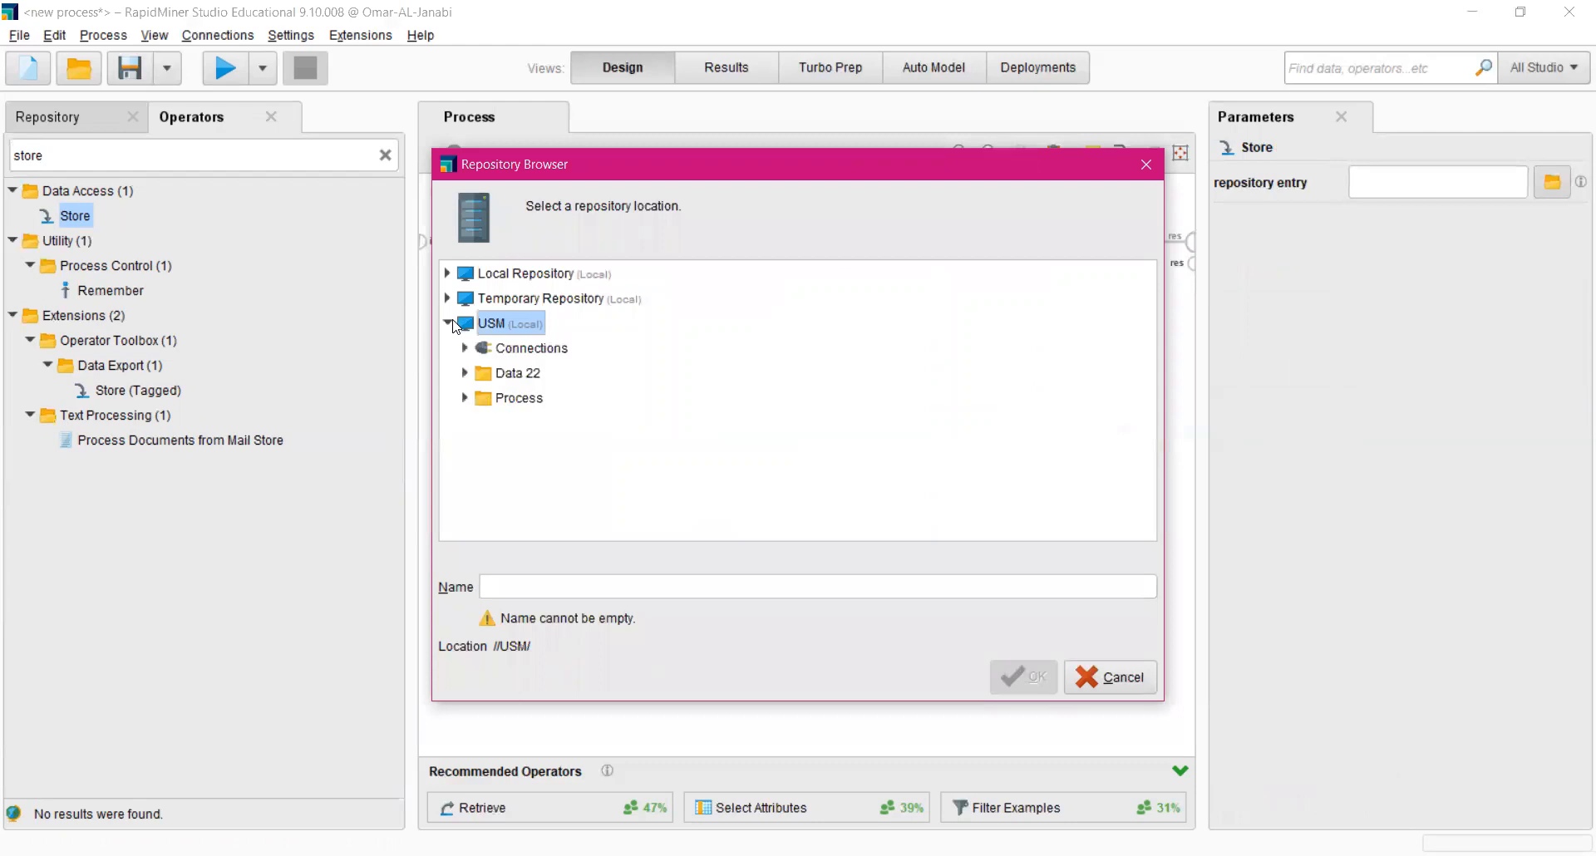
double_click(471, 373)
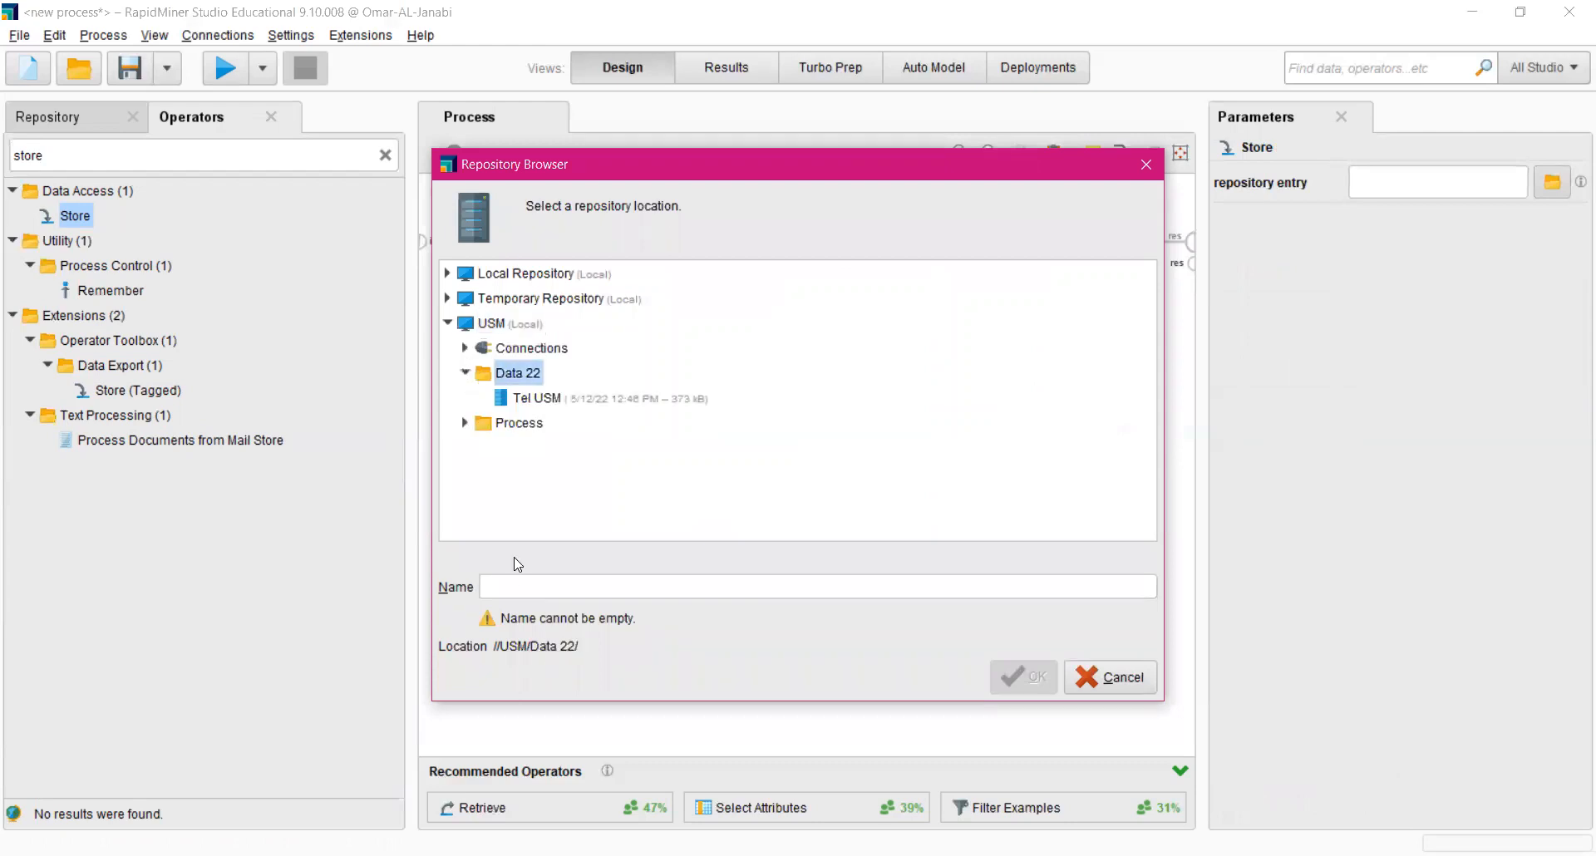
left_click(516, 582)
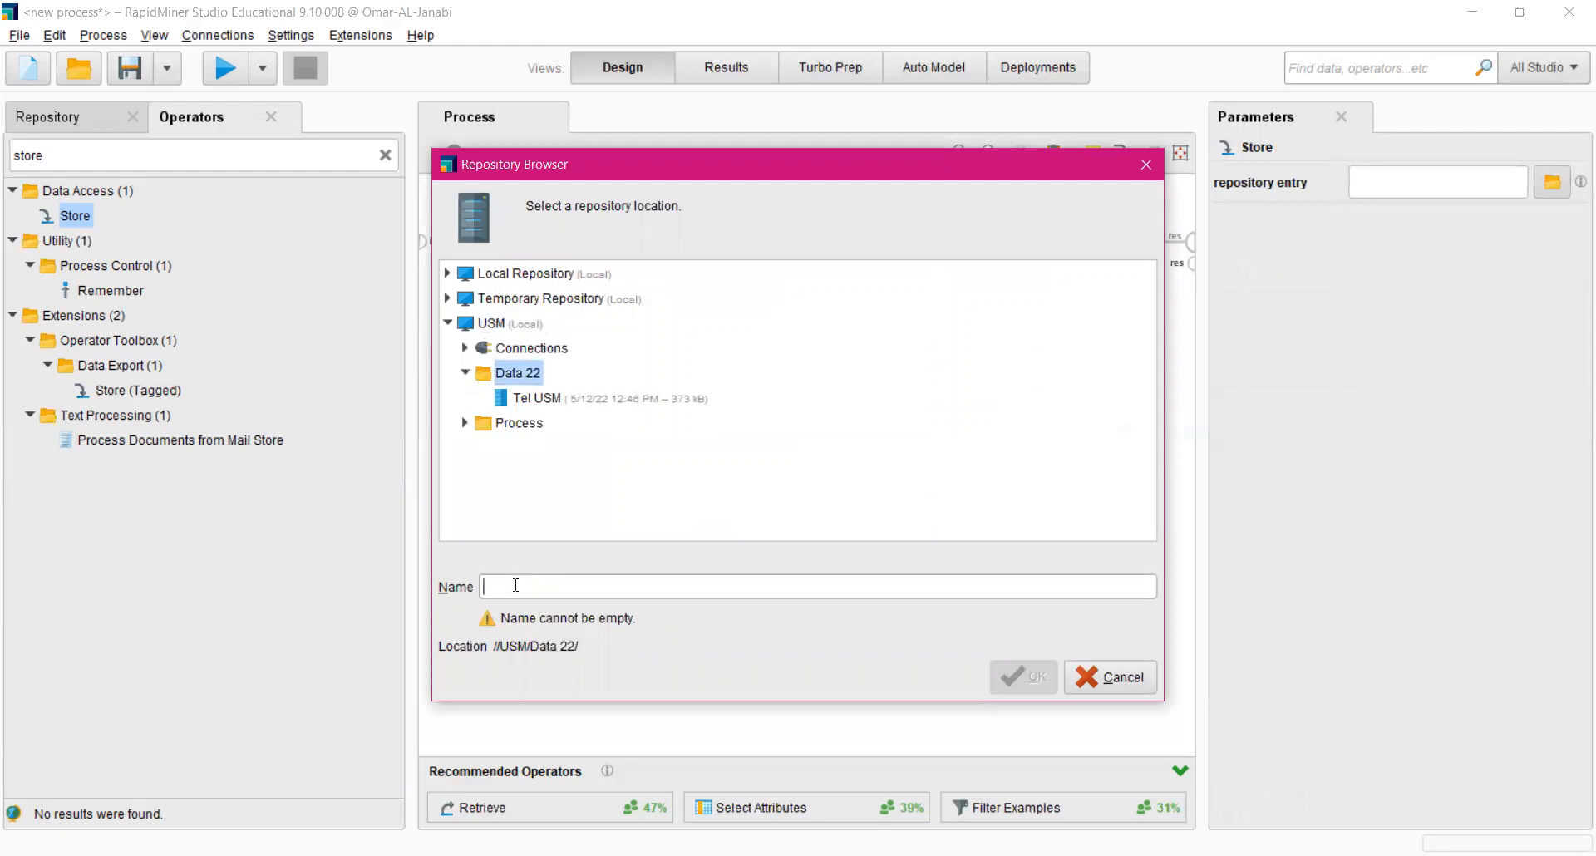
type("kfc")
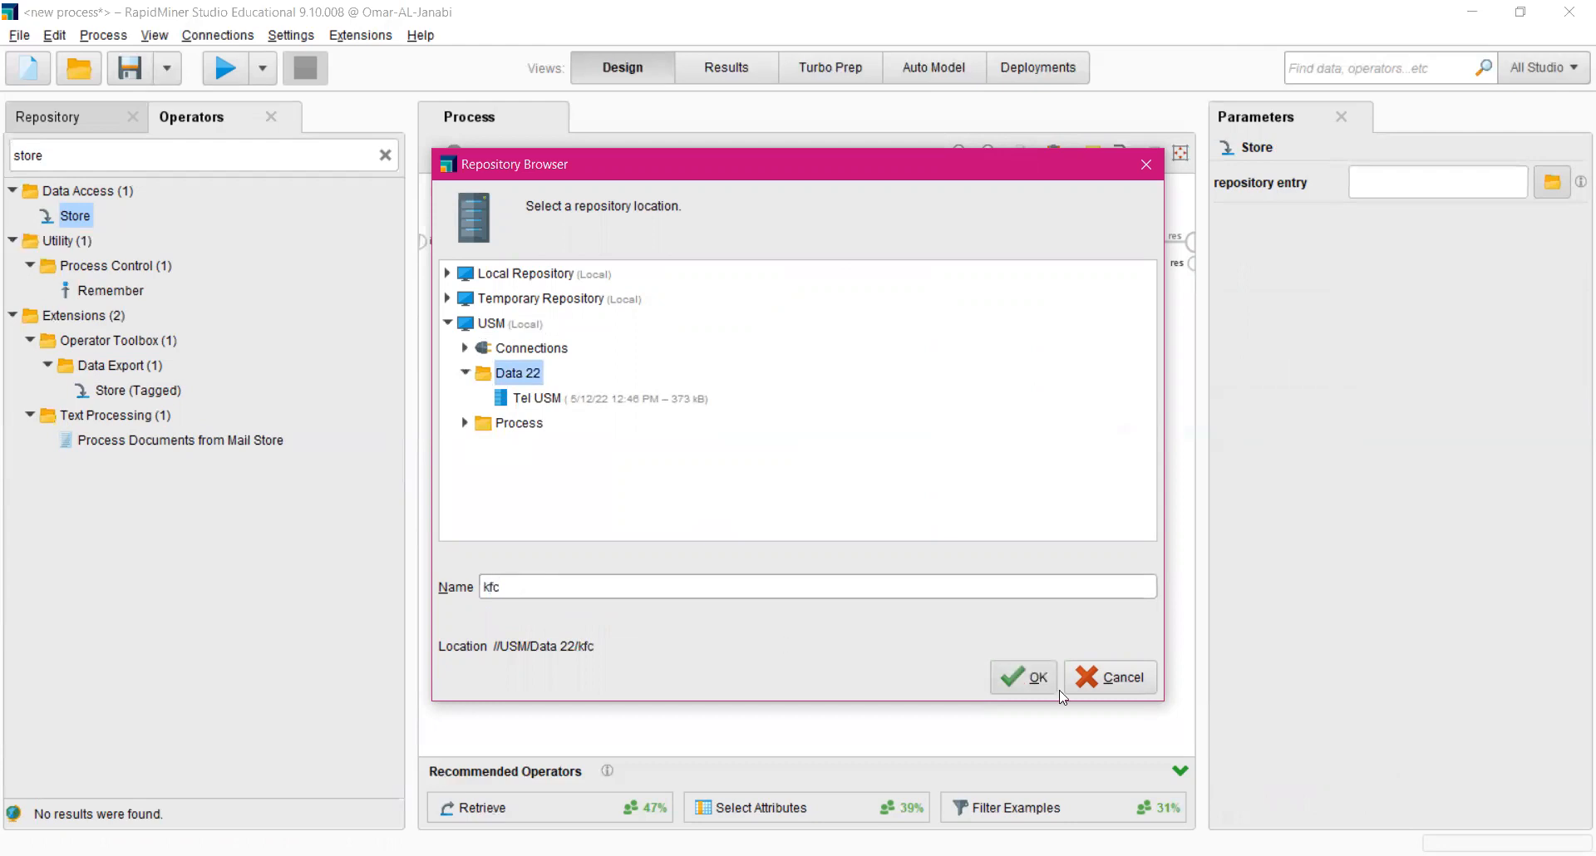
left_click(1016, 680)
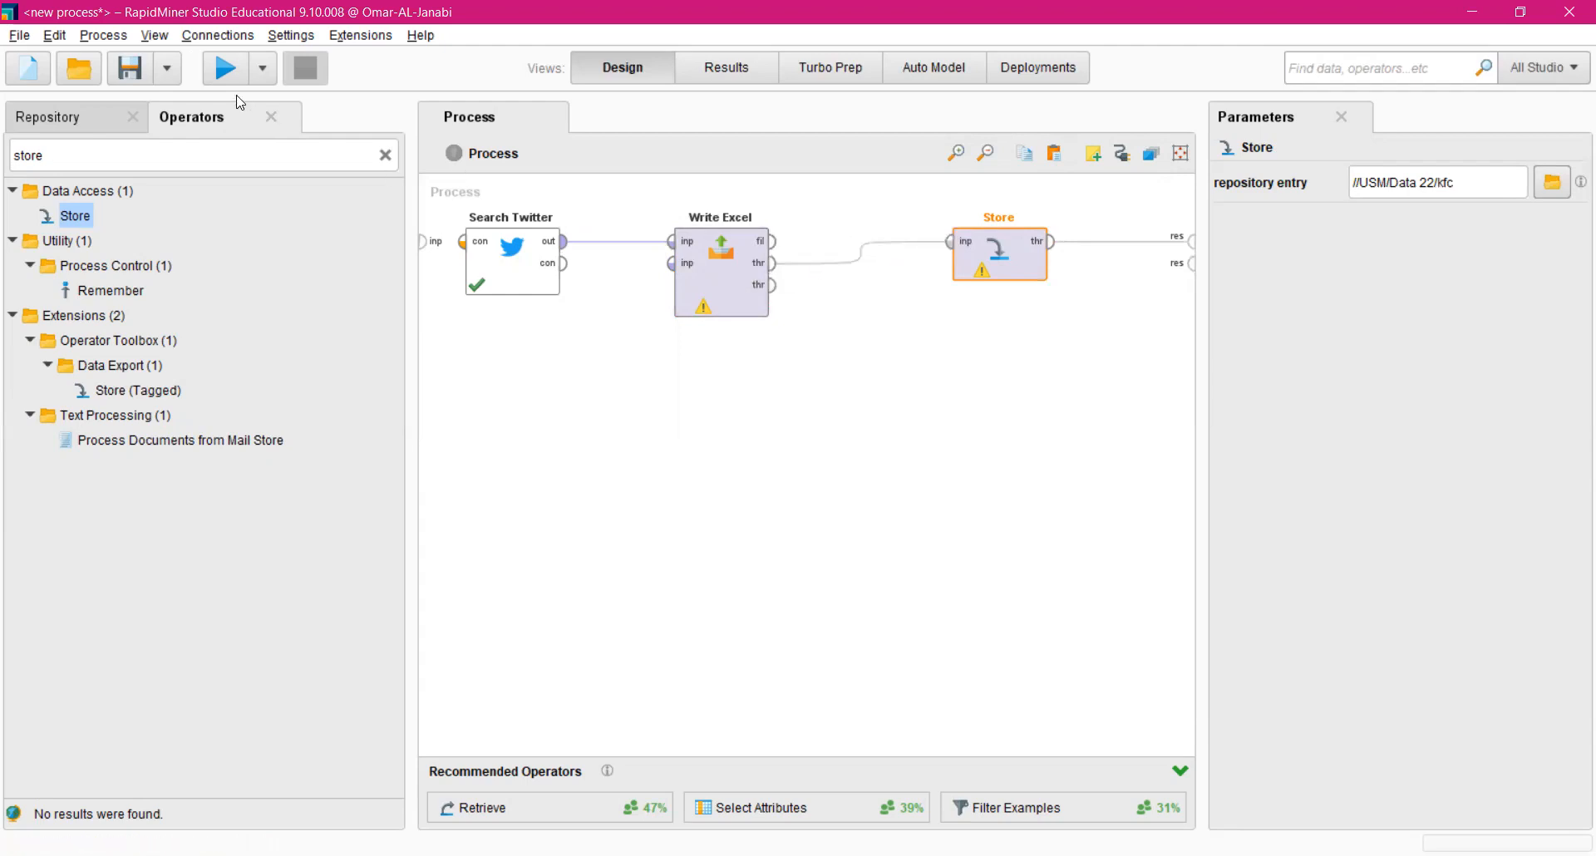
- Run the process, then browse Write Excel's file picker up from Documents to the Desktop
left_click(226, 74)
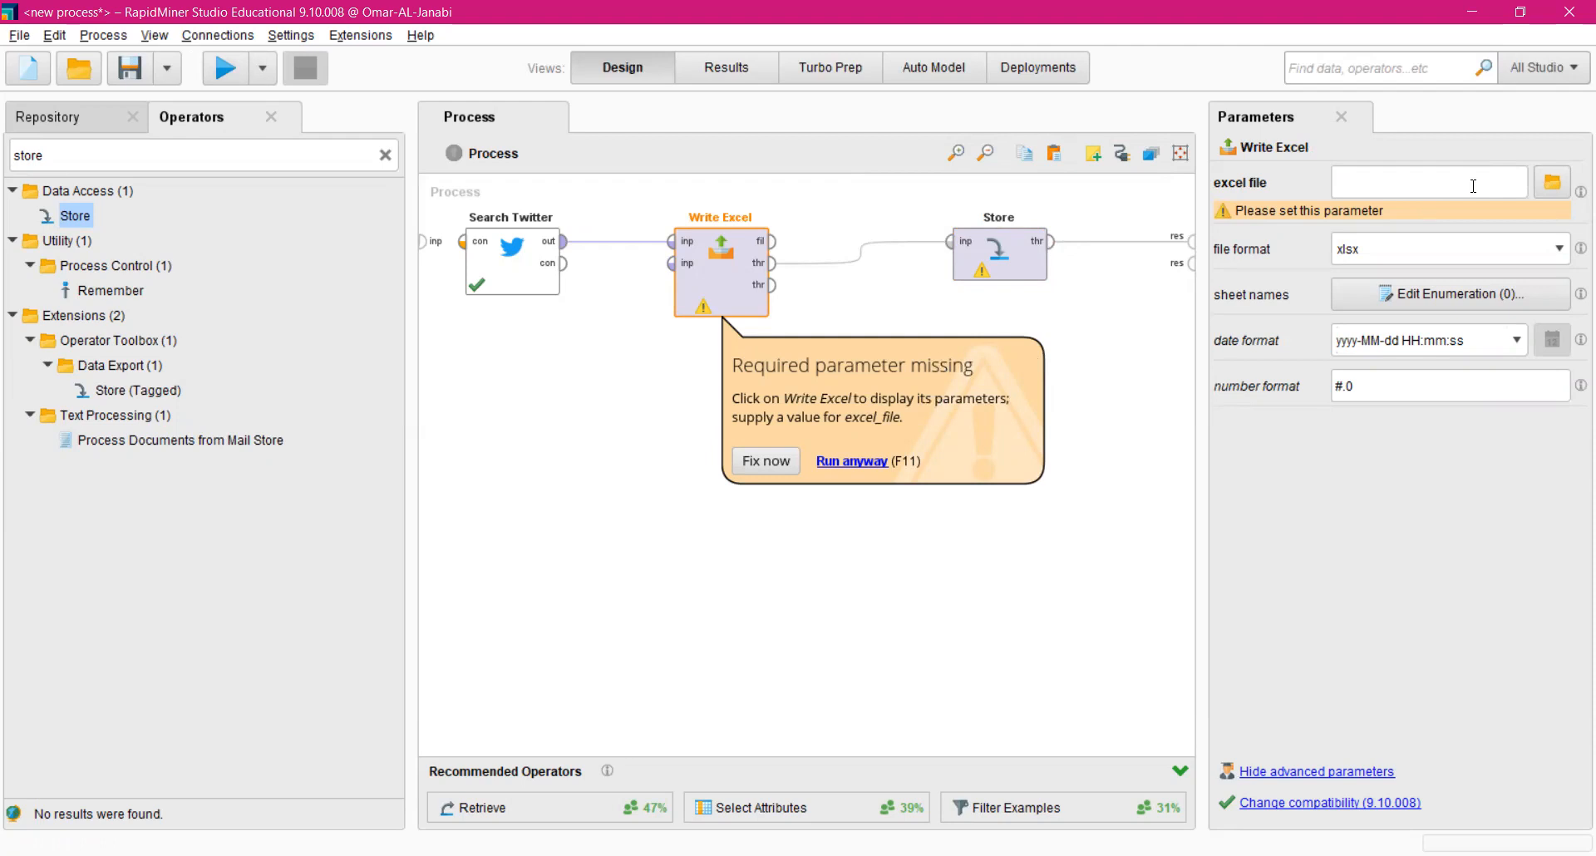
left_click(1550, 184)
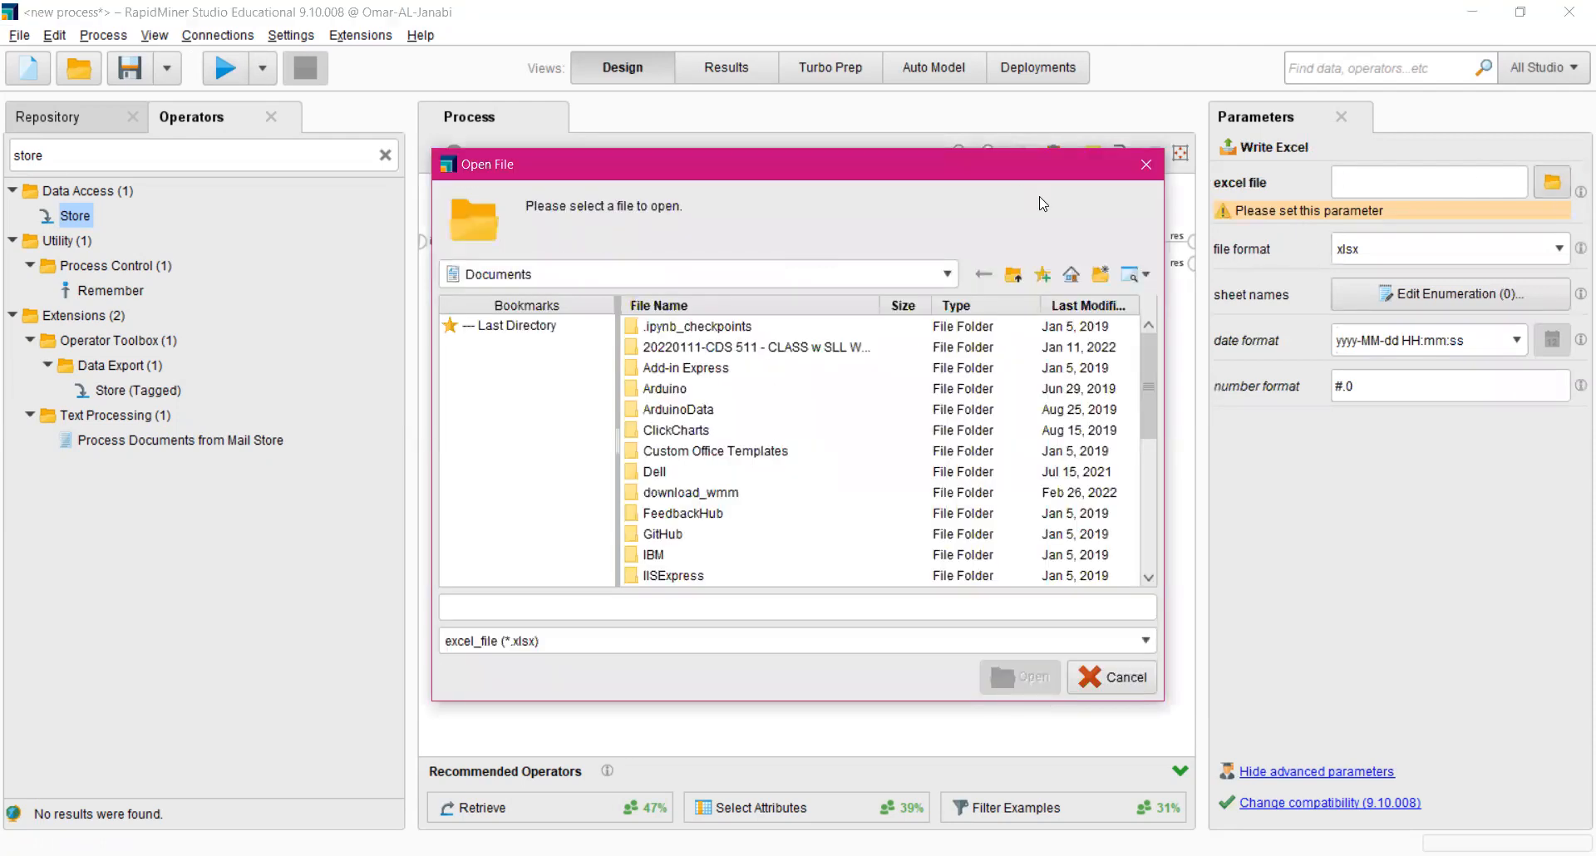
left_click(1013, 275)
left_click(1013, 275)
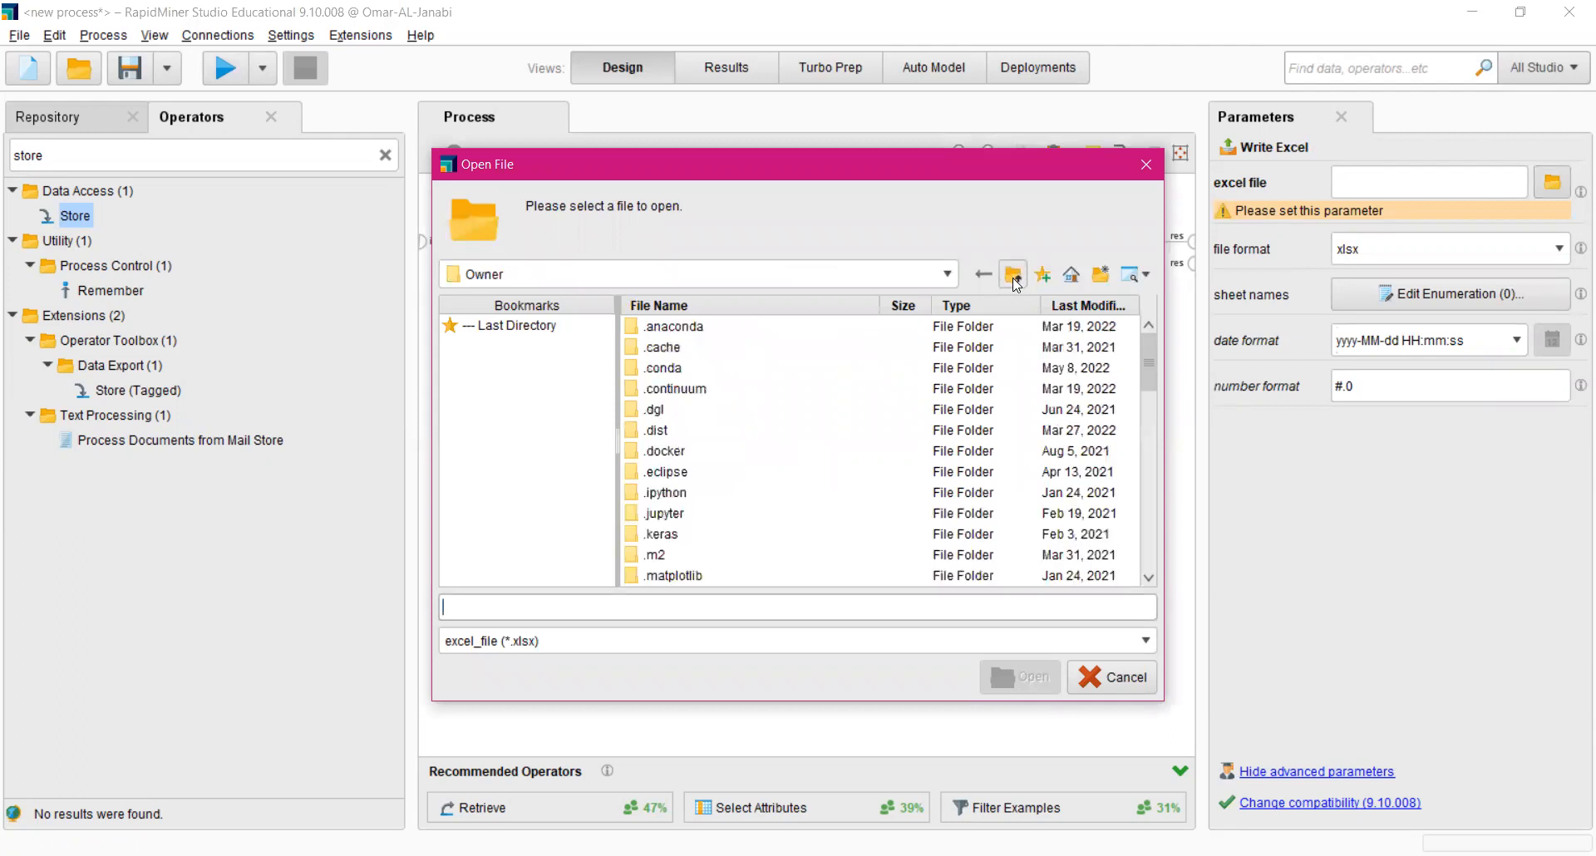
left_click(1014, 275)
left_click(1014, 275)
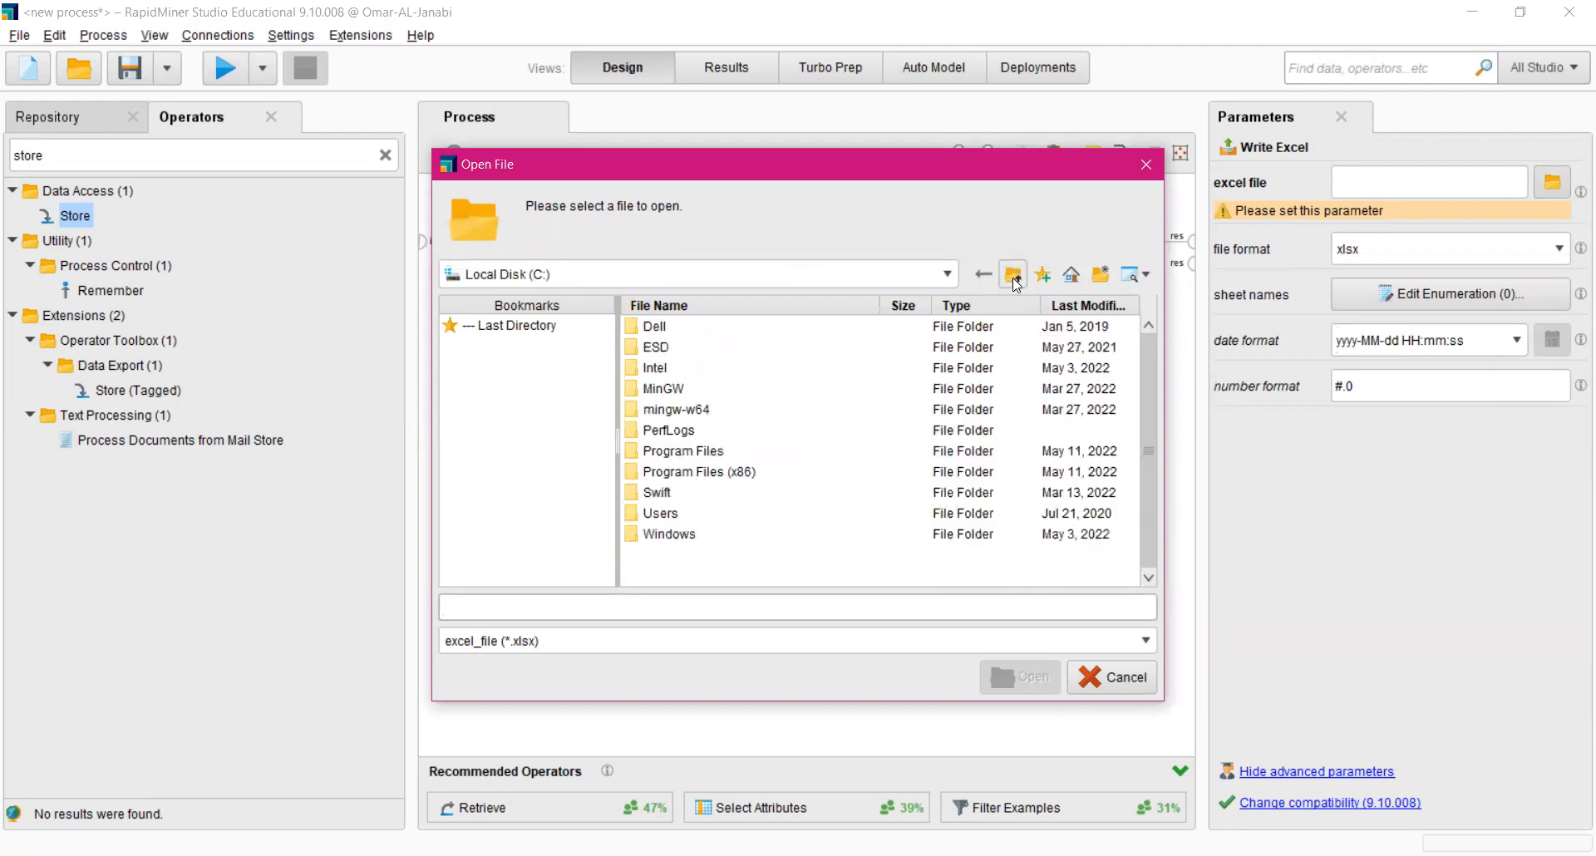
left_click(1013, 275)
left_click(1012, 277)
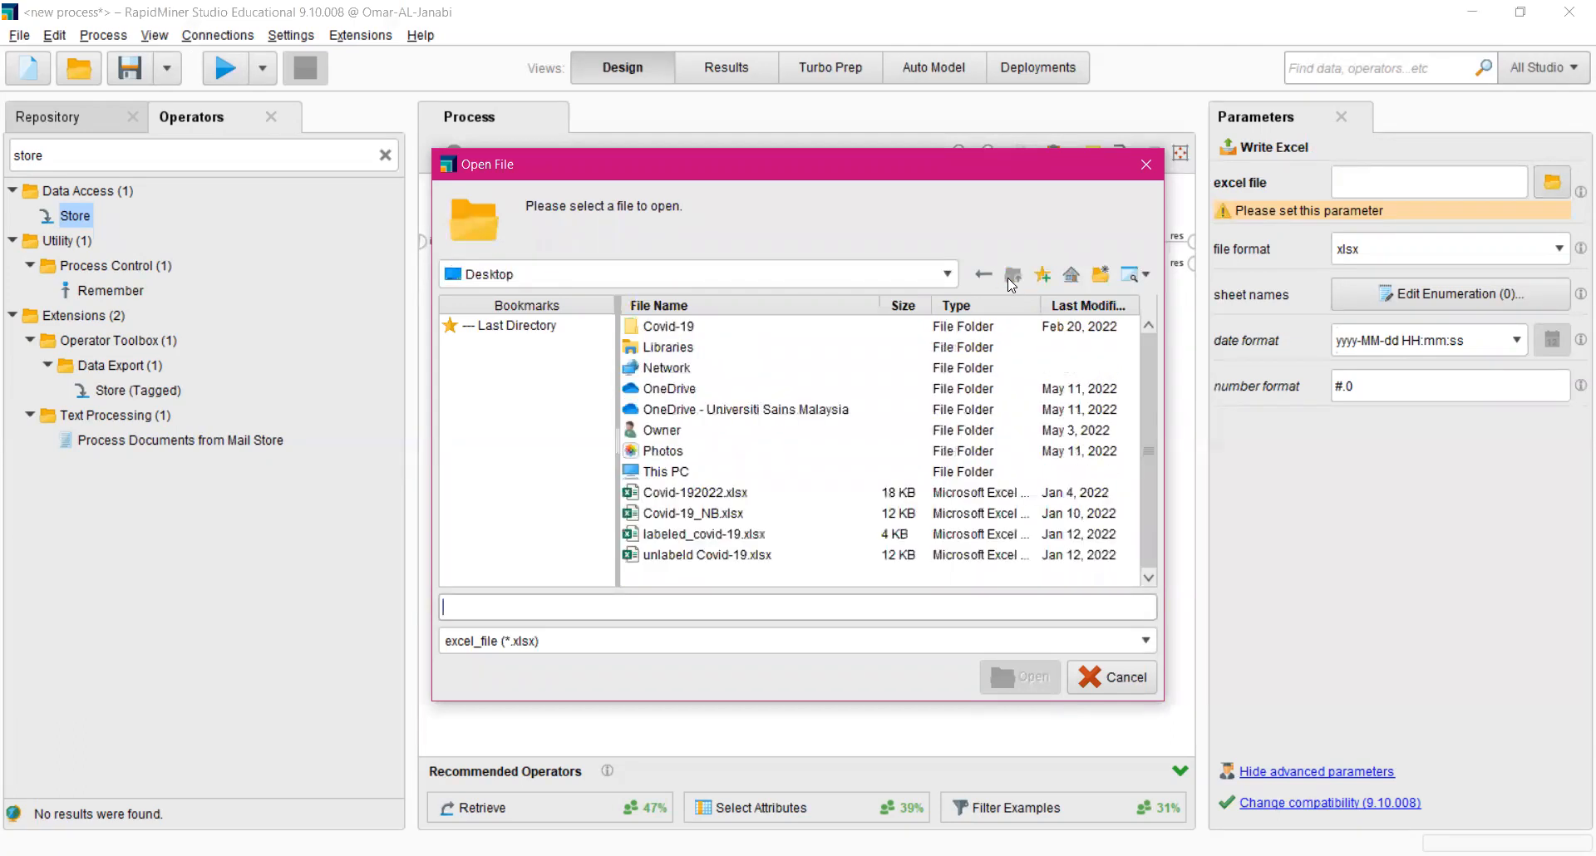
- Set the Excel file to KFC2 in OneDrive's CMT423-426 Lab Materials folder and rerun the process
double_click(752, 410)
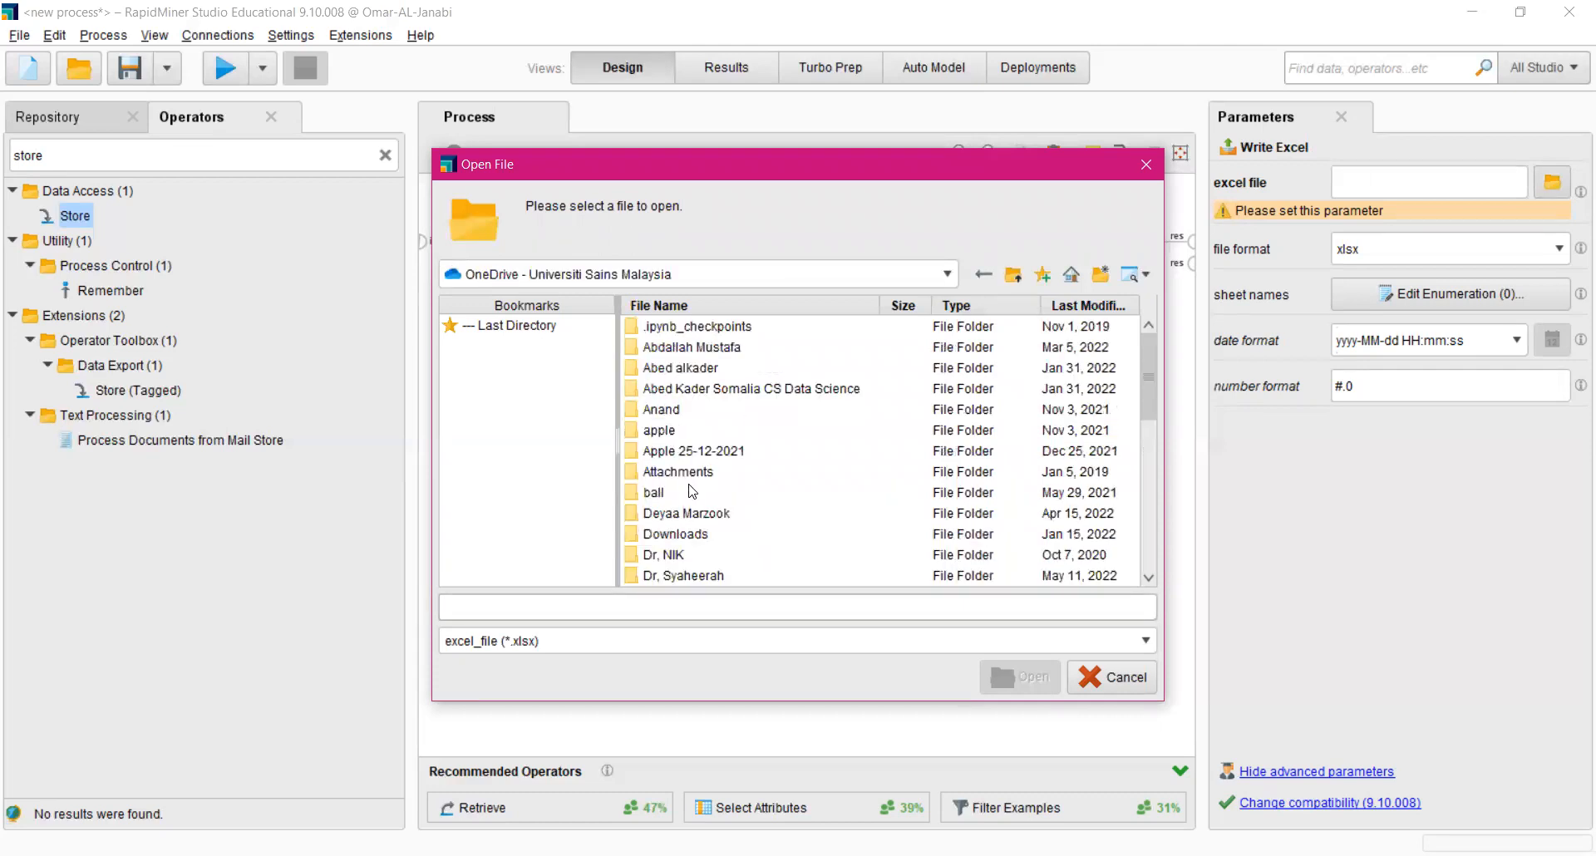
scroll(693, 492, "down", 1)
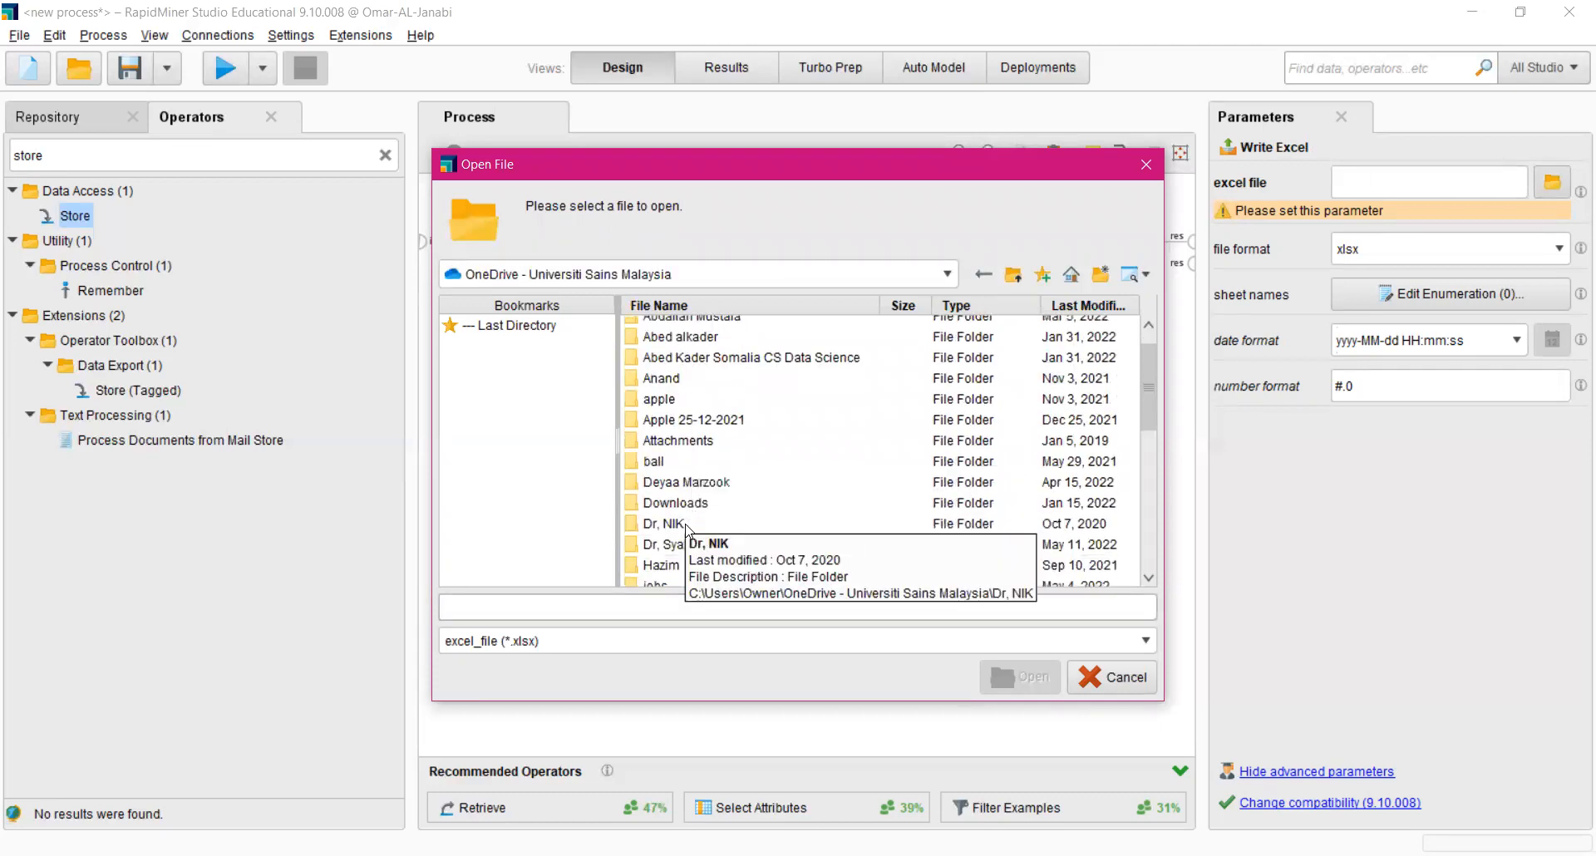
double_click(680, 546)
left_click(693, 352)
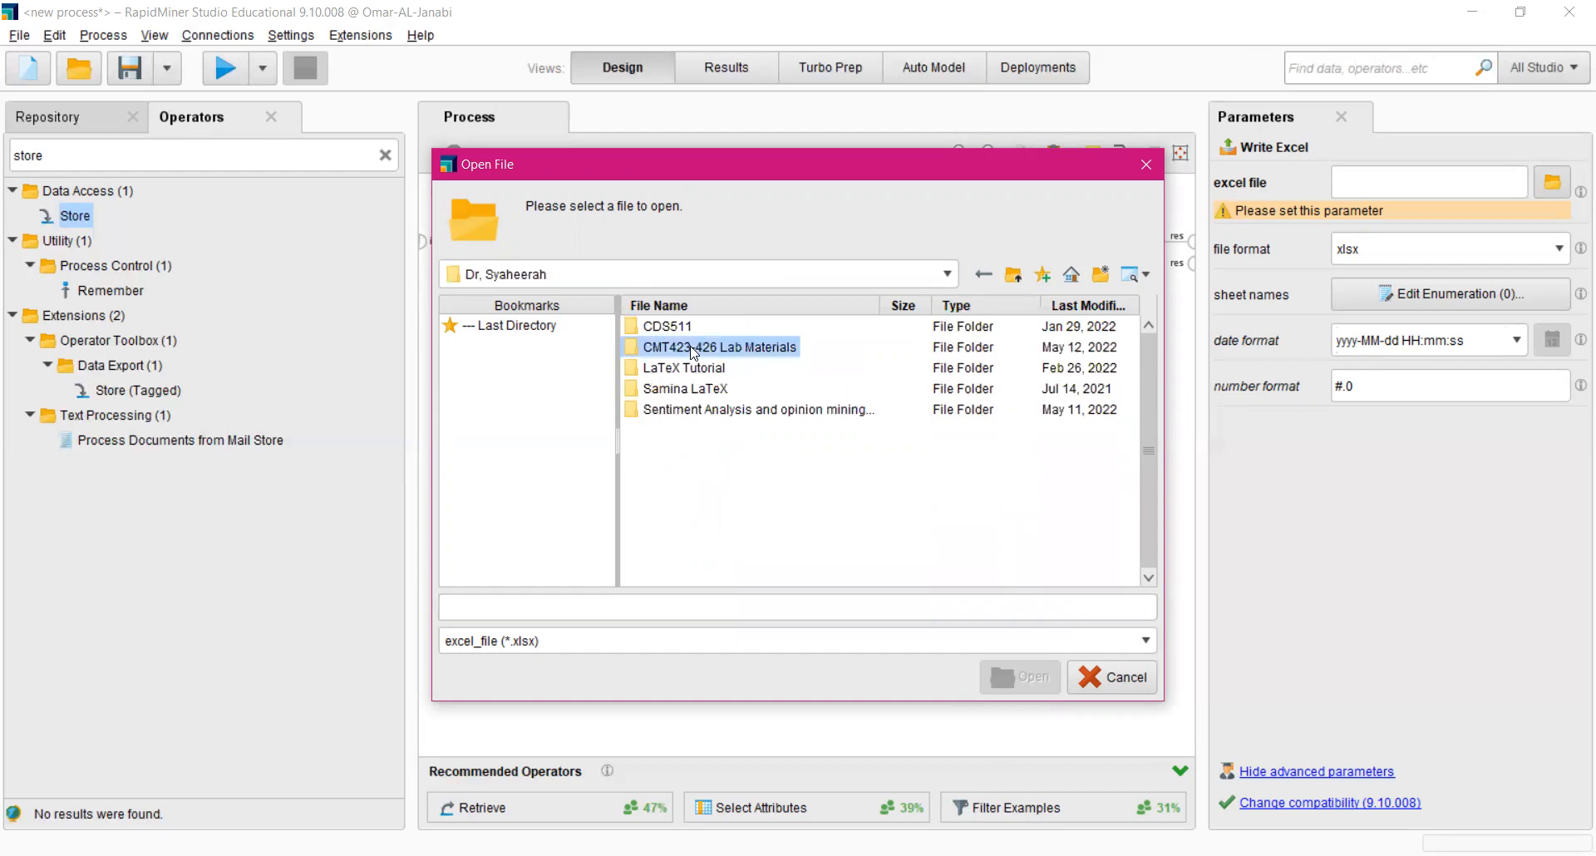
double_click(692, 352)
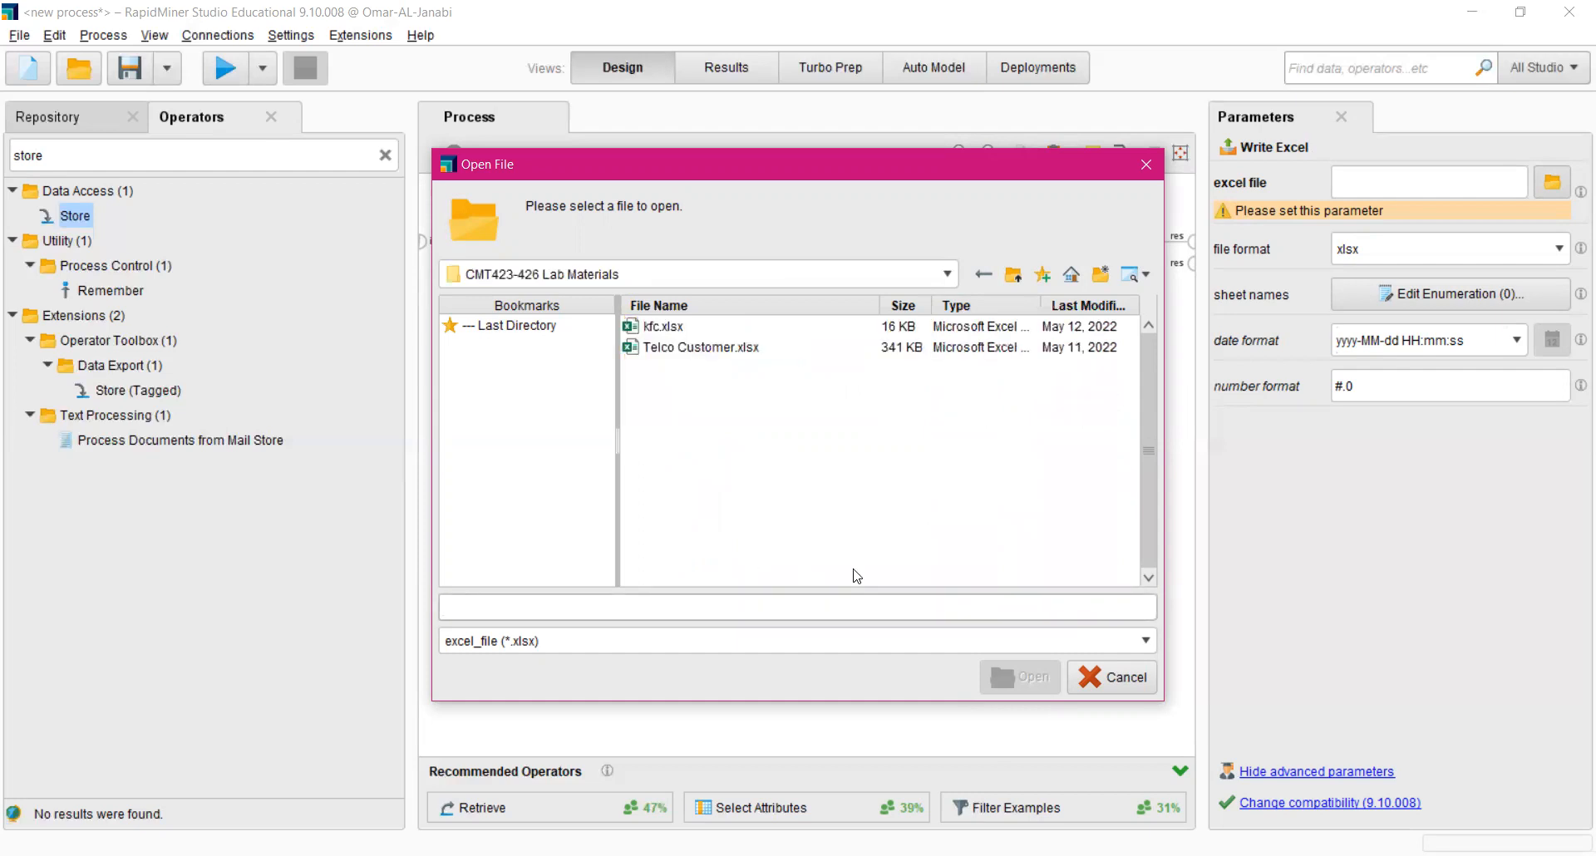
type("KFC2")
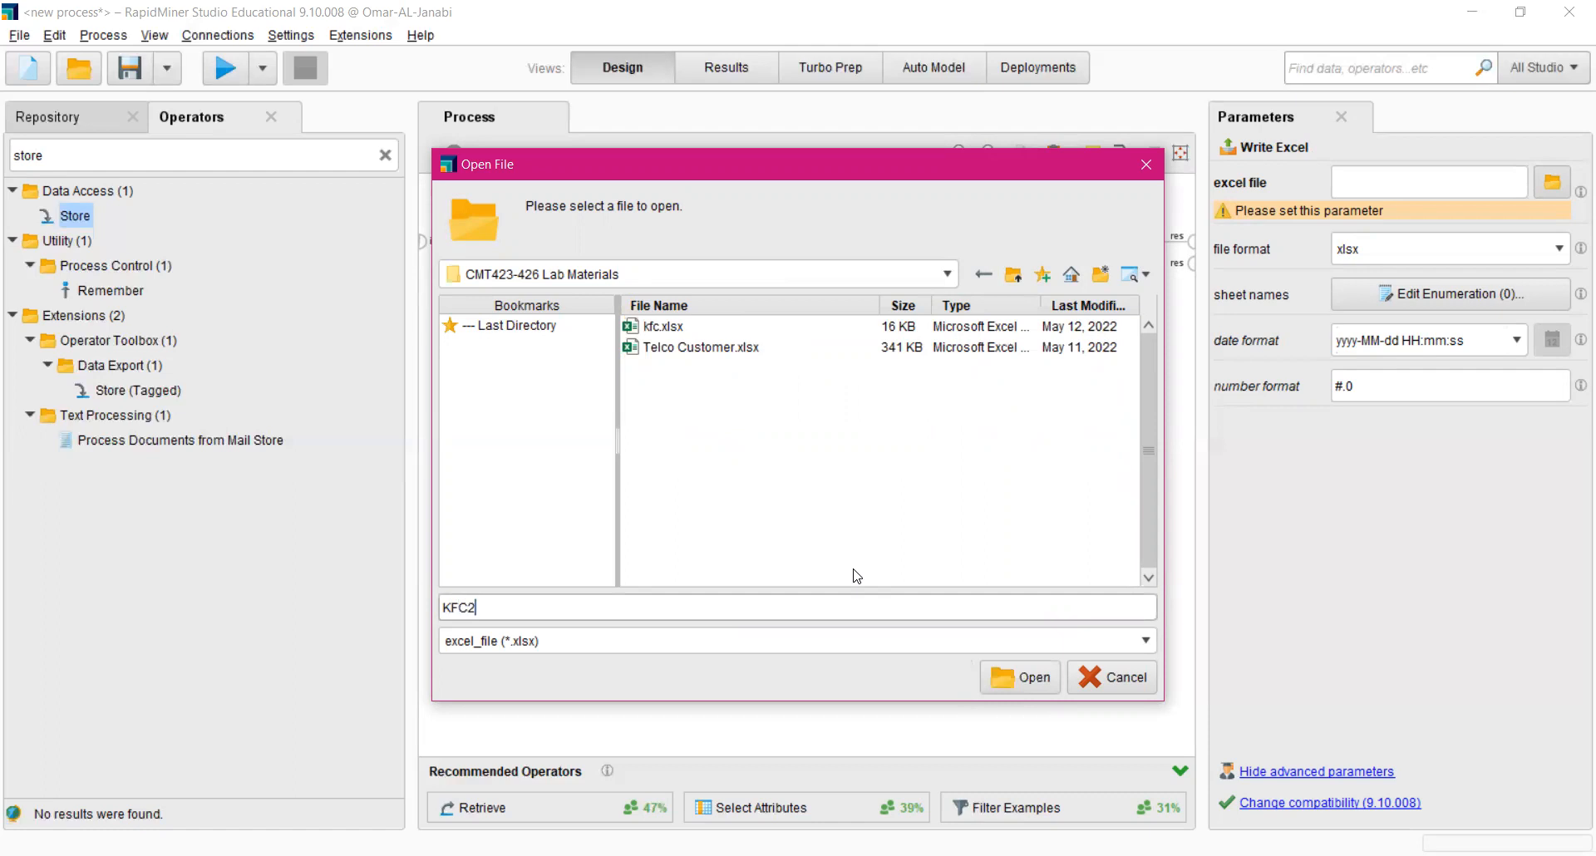
left_click(1040, 680)
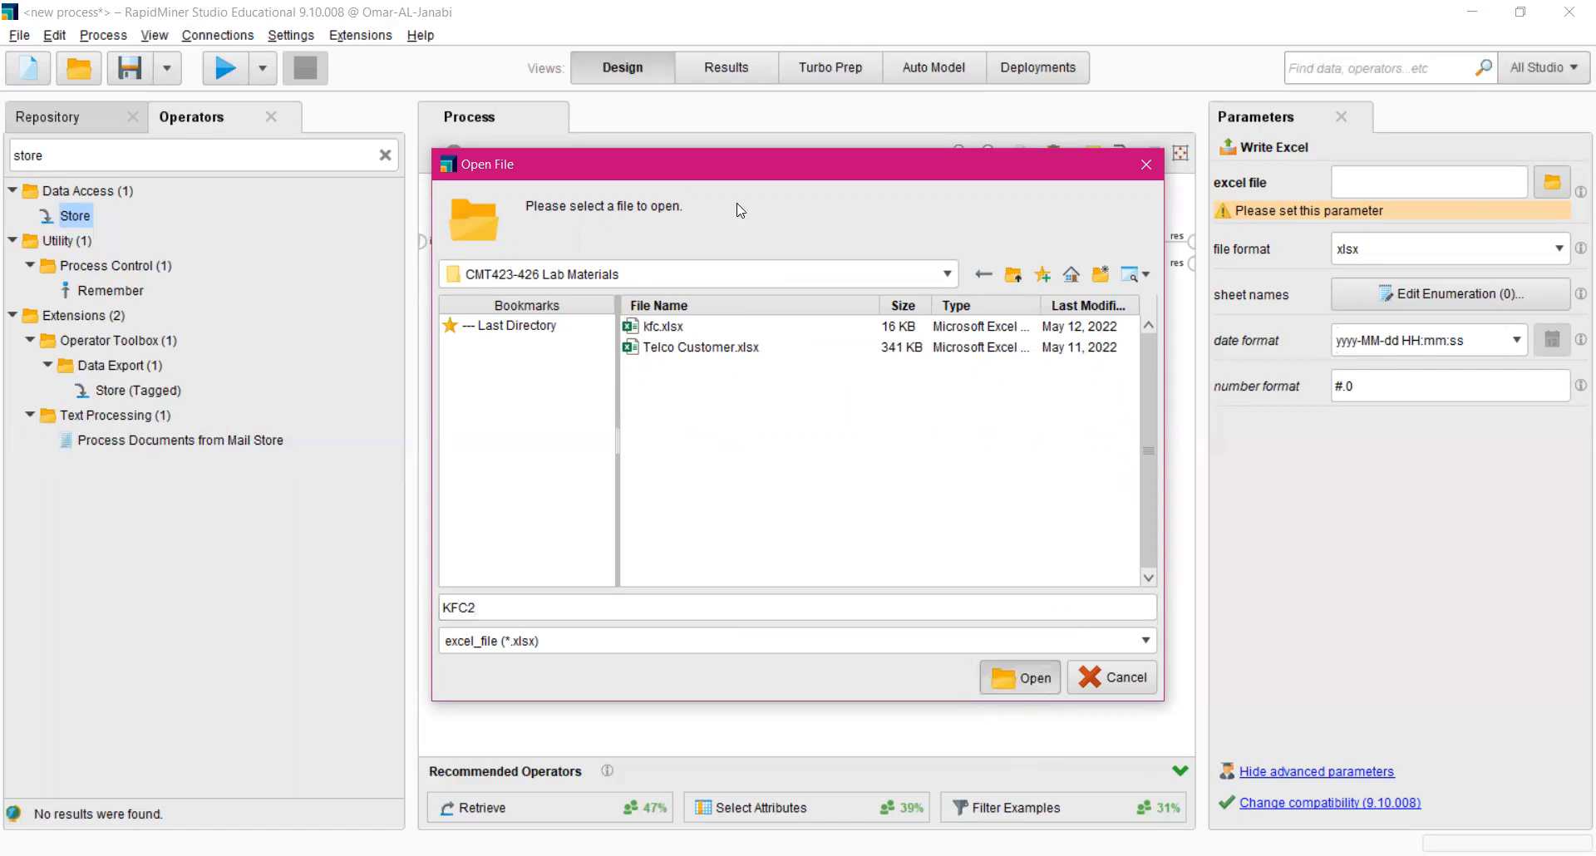
left_click(215, 65)
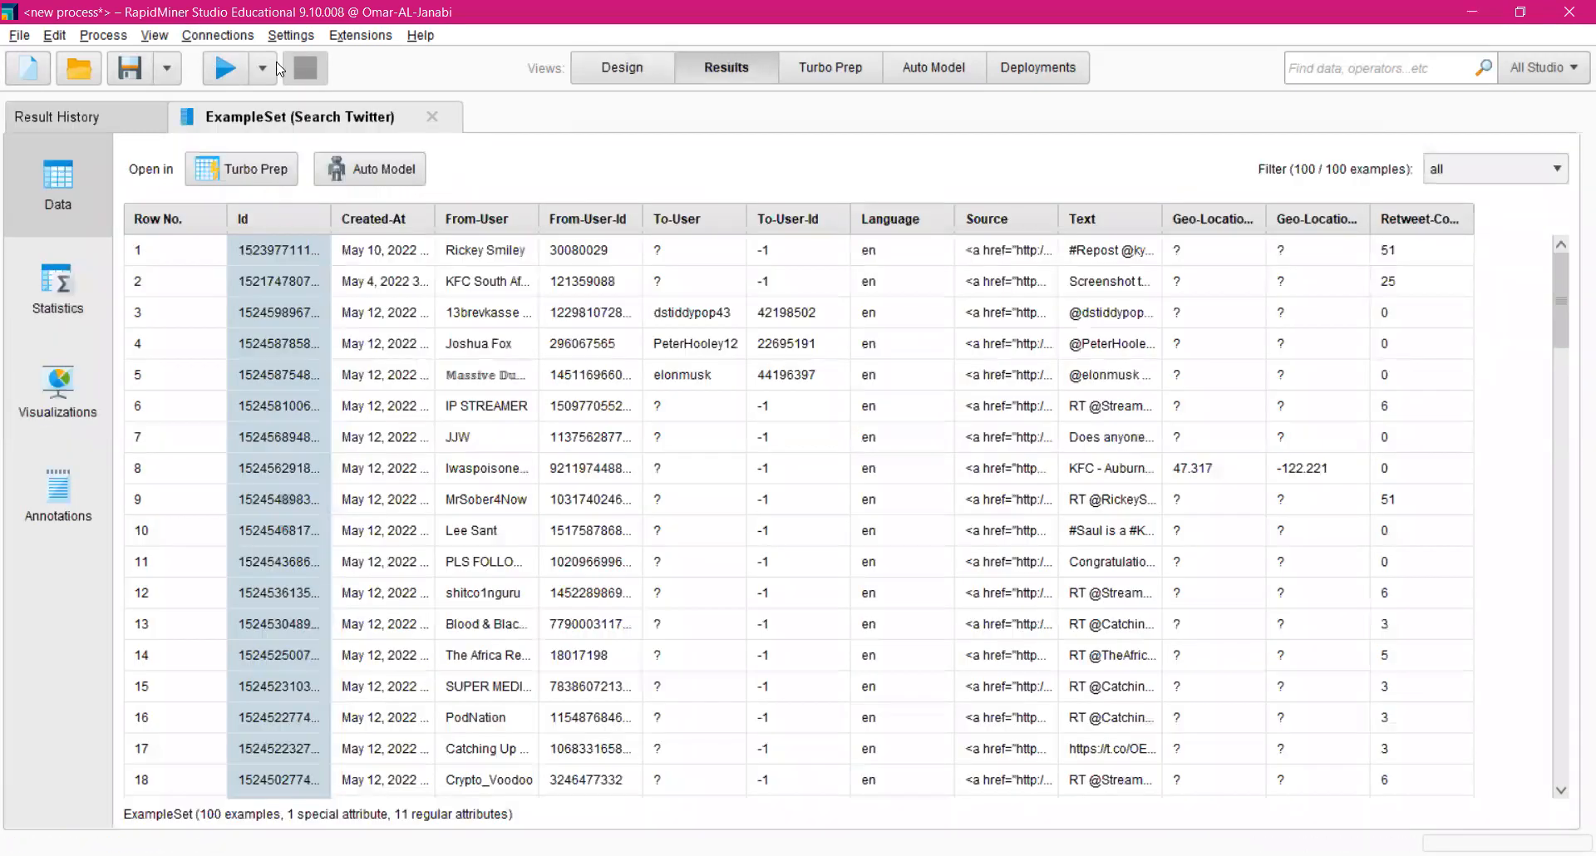
left_click(619, 67)
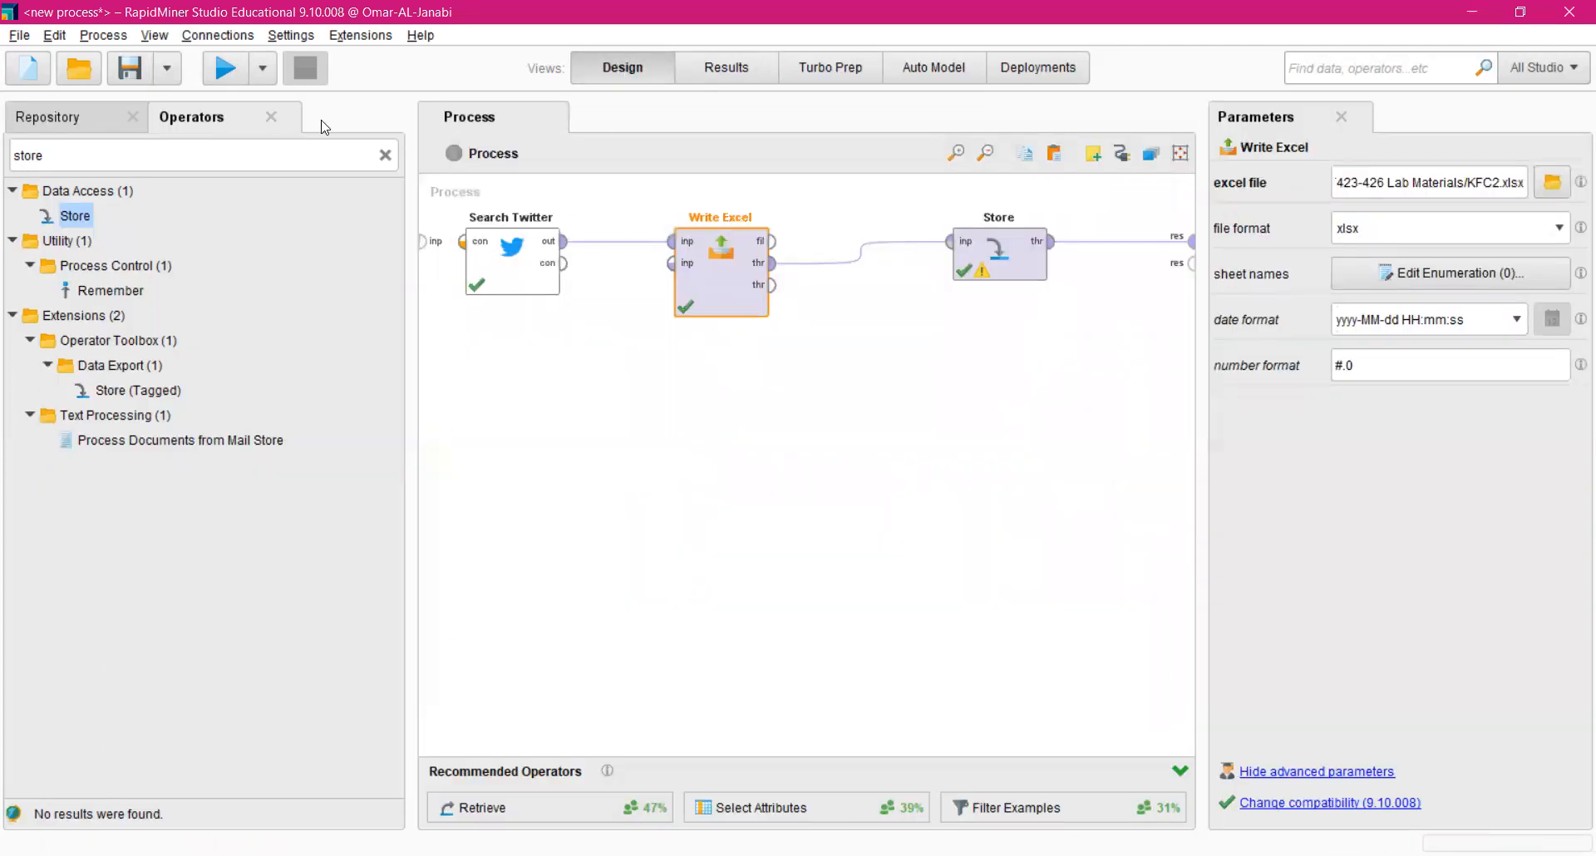
- Save the process as 'Process of Twitter data' in USM's Process folder
left_click(123, 127)
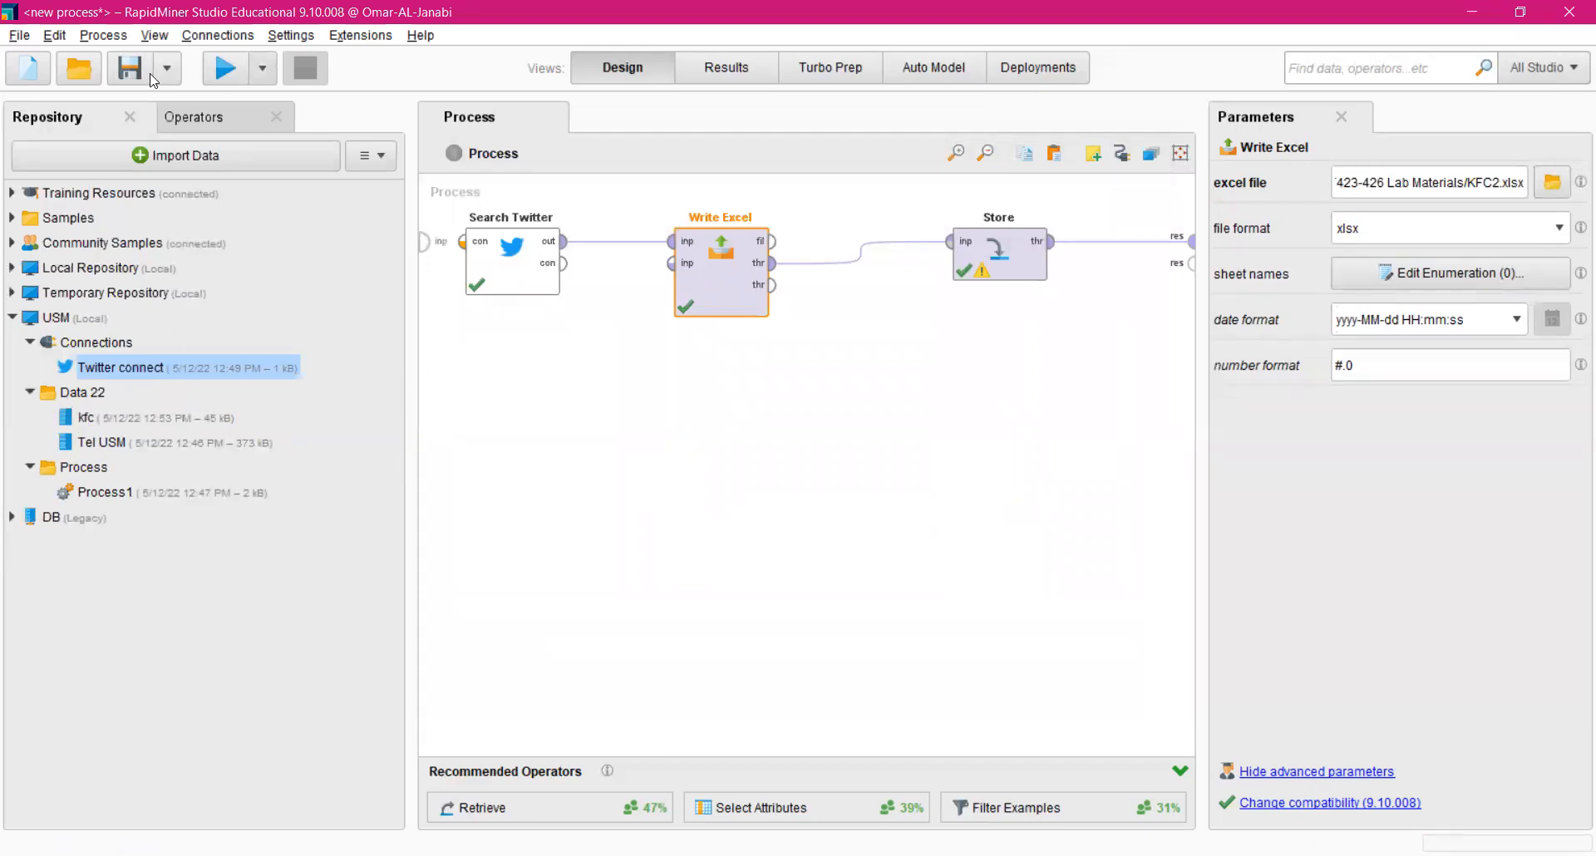
left_click(21, 37)
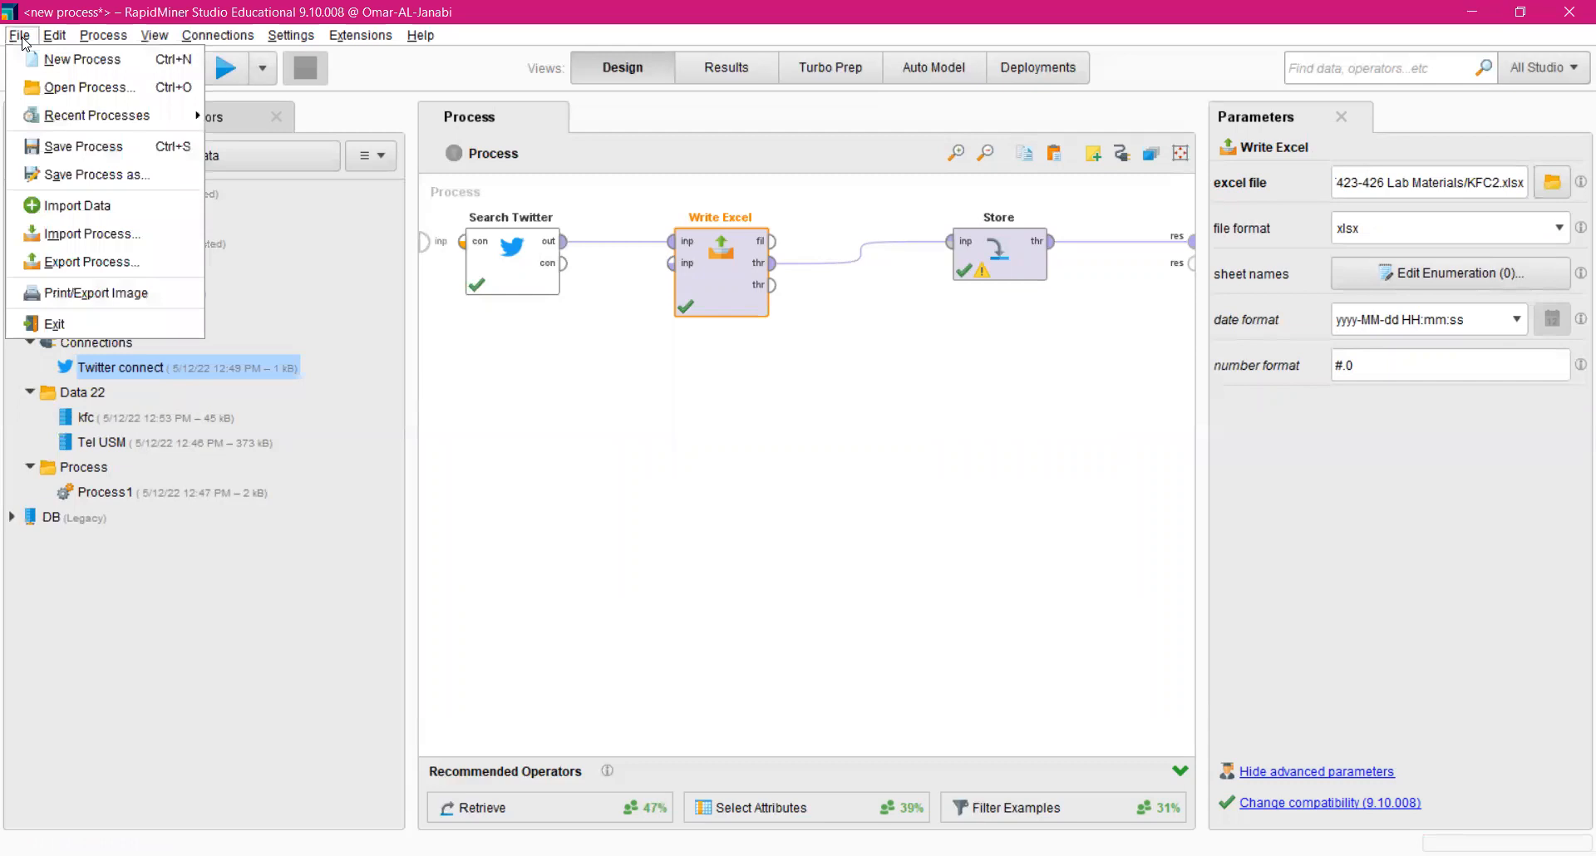
left_click(63, 176)
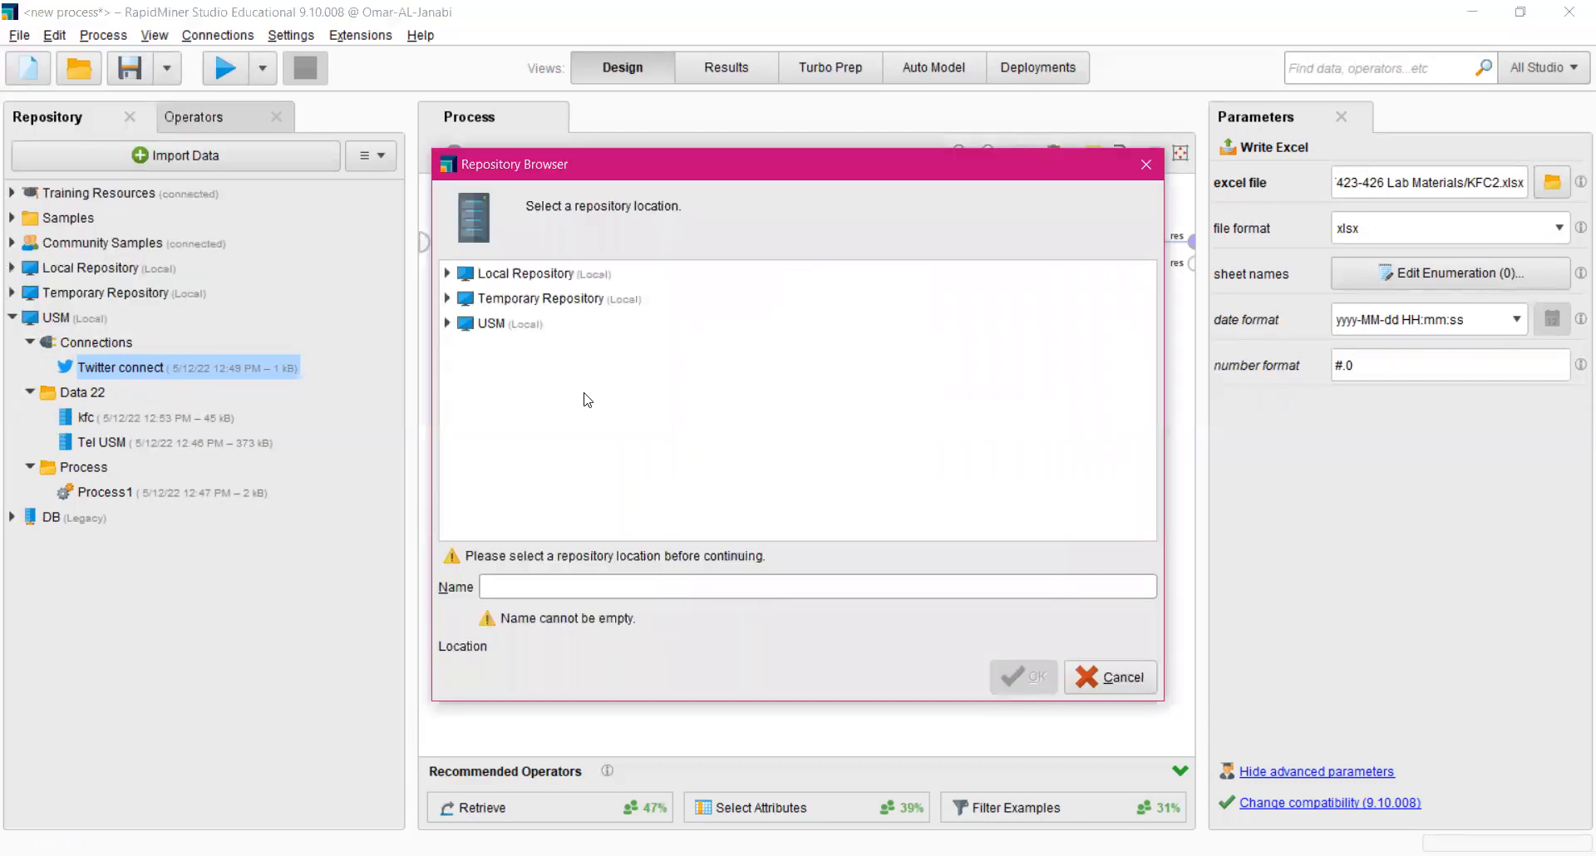
left_click(448, 323)
left_click(466, 399)
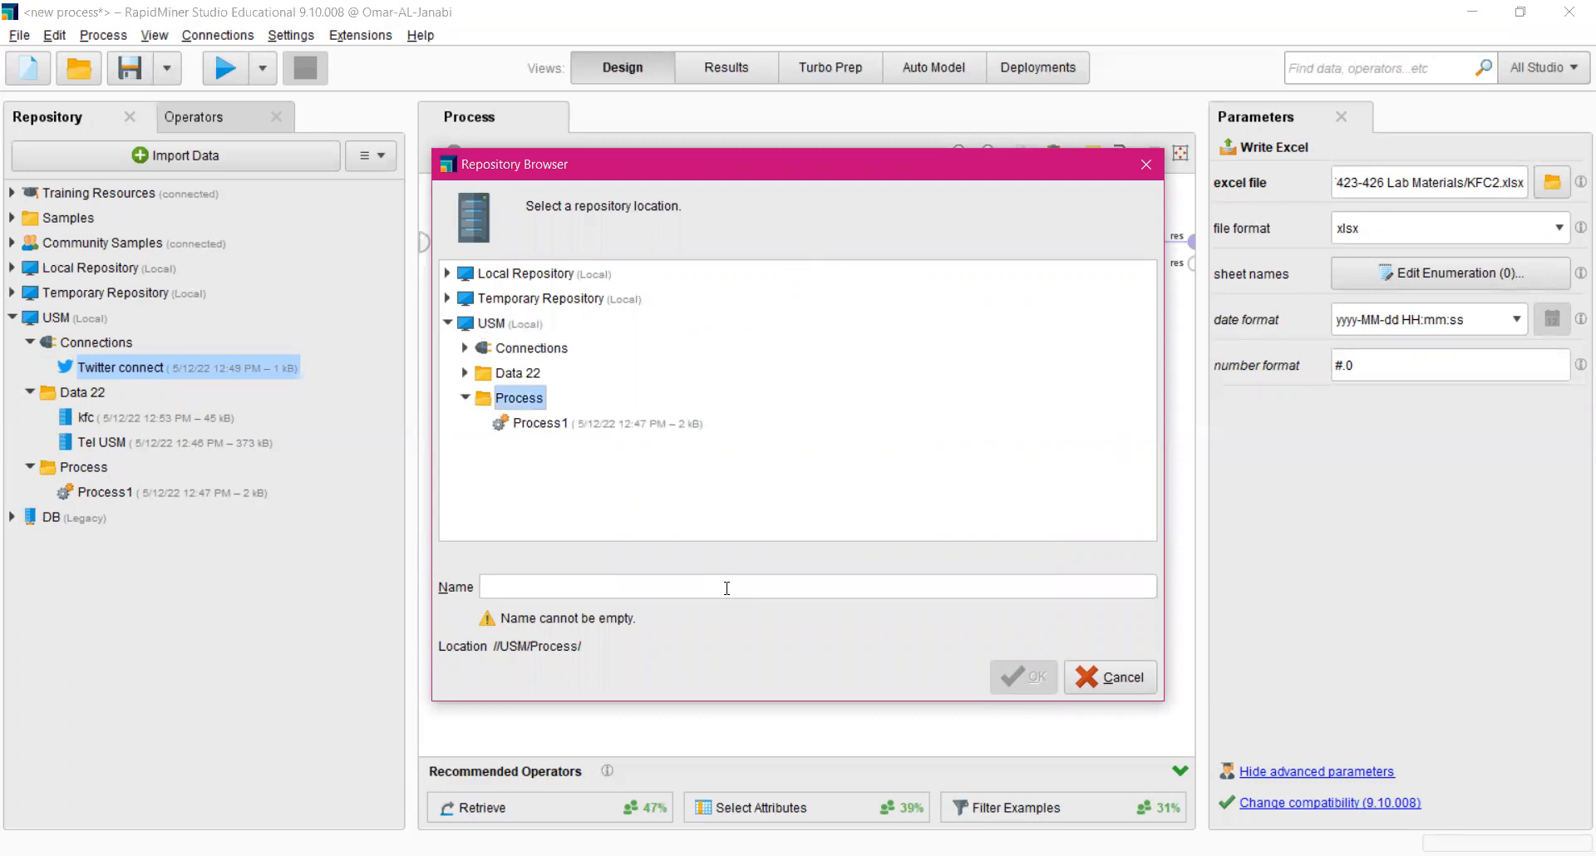
left_click(626, 587)
type("Process")
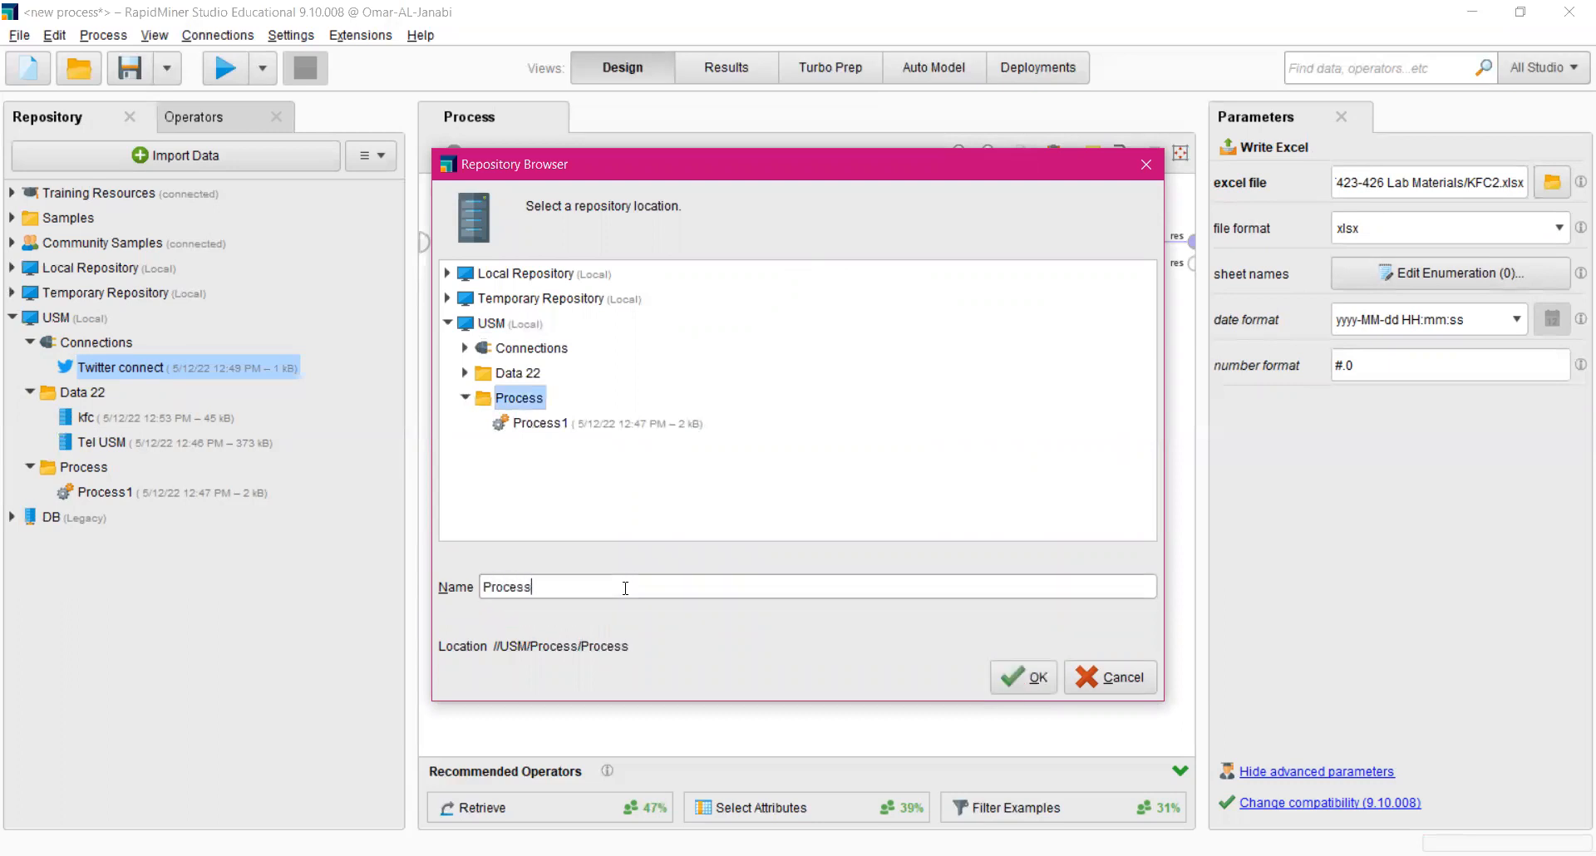
type(" of Twitter data")
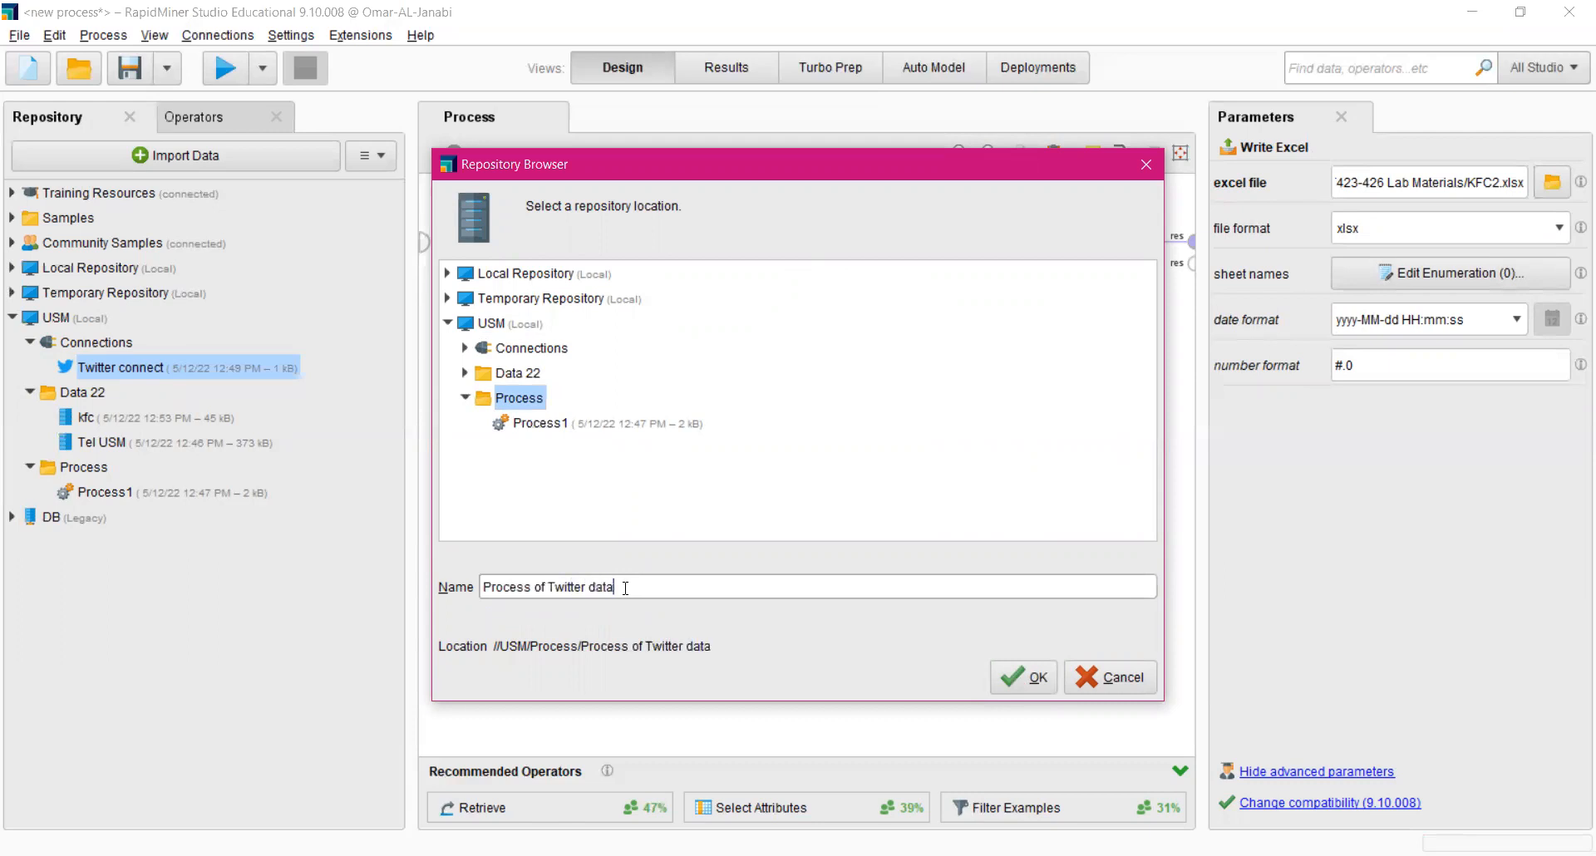
left_click(1014, 690)
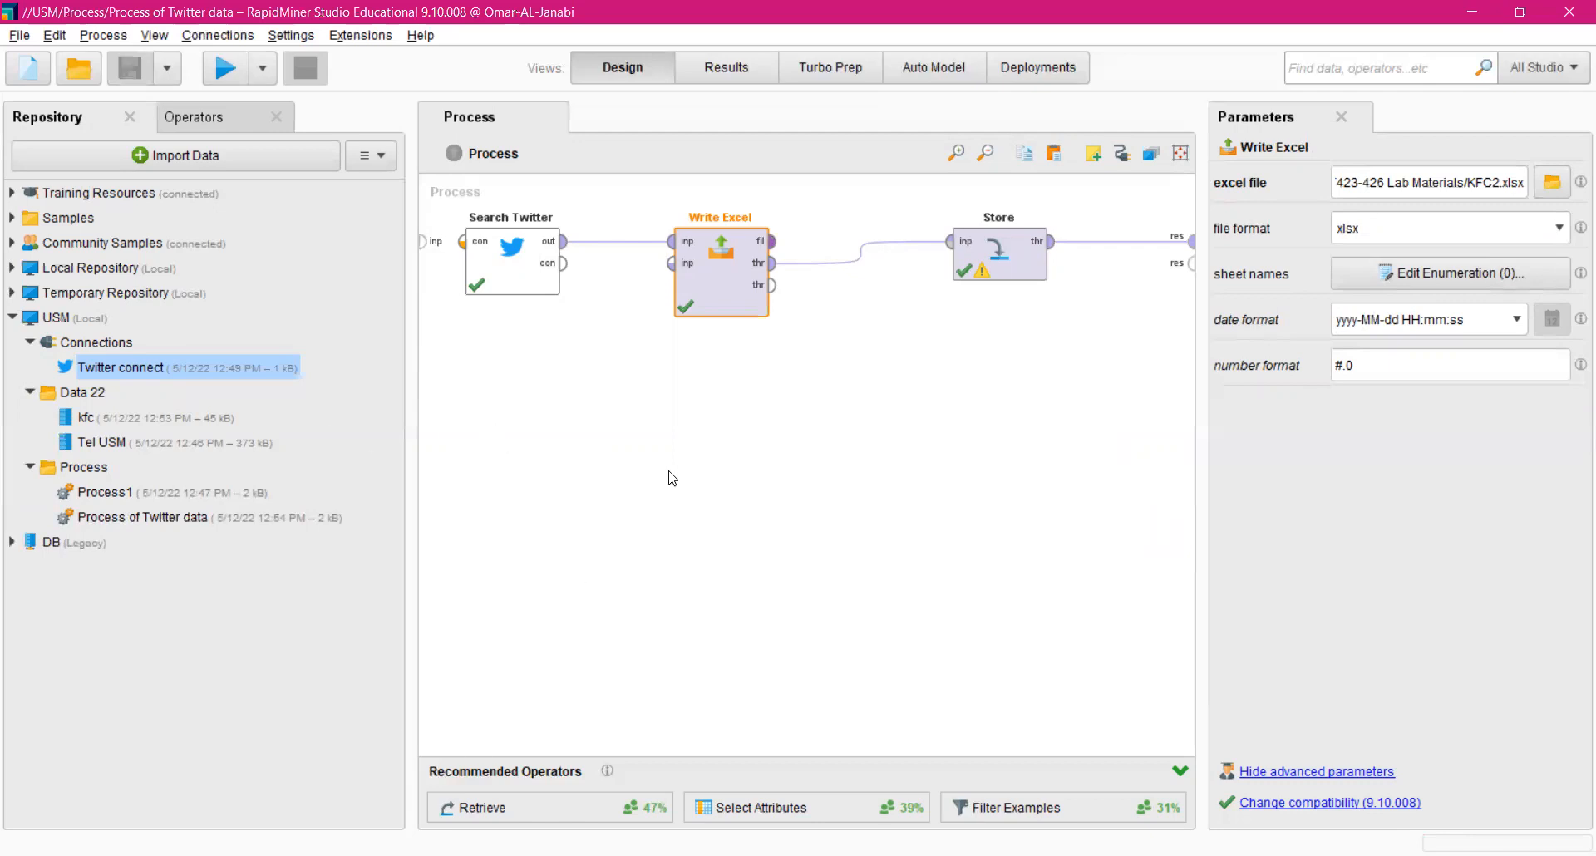
left_click_drag(549, 805, 643, 607)
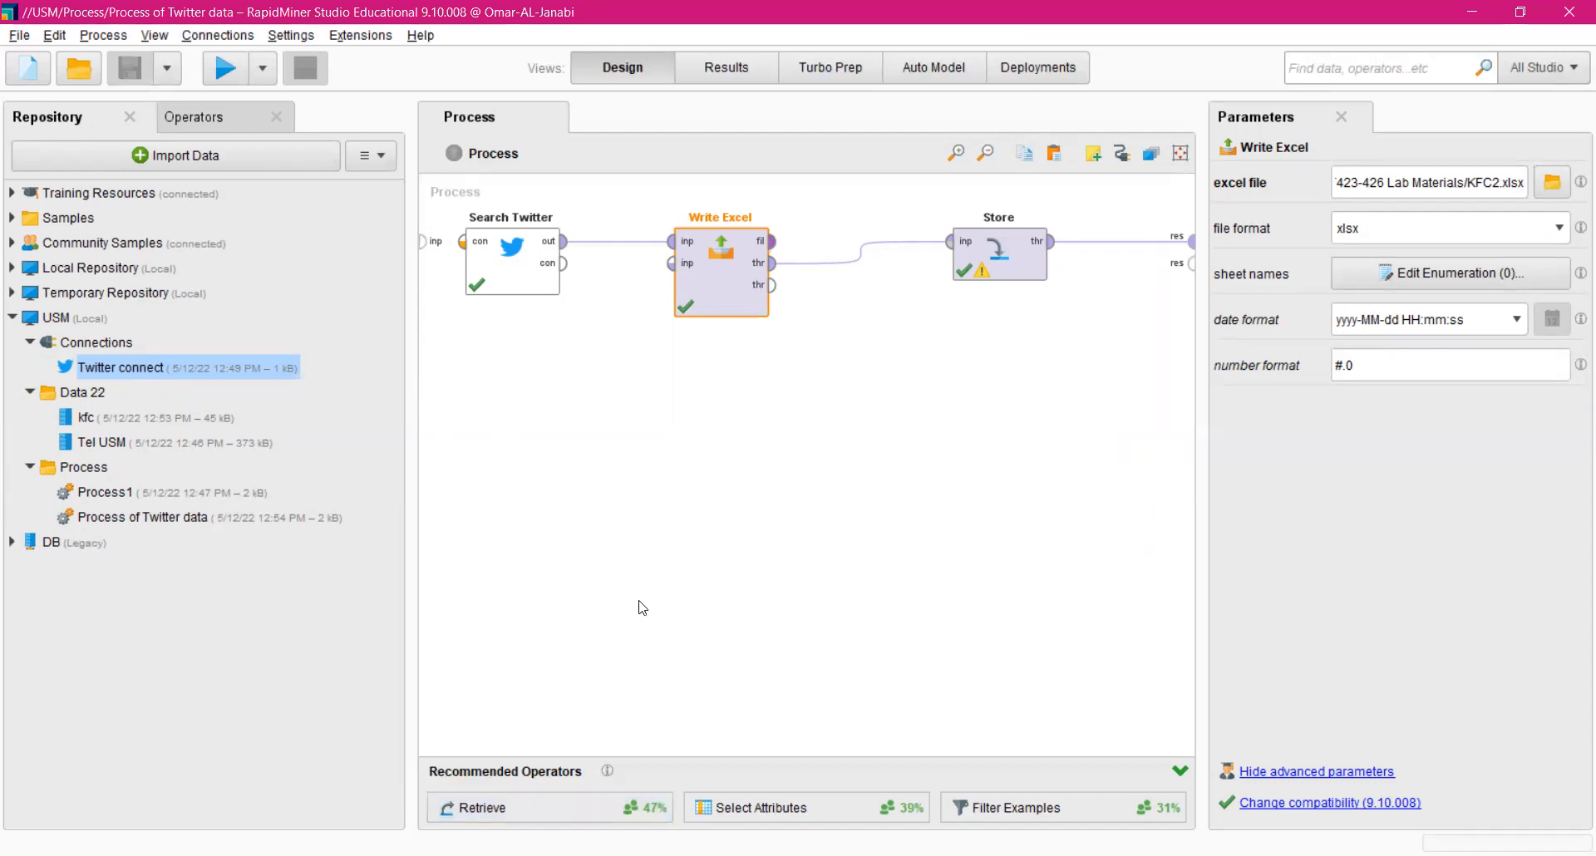